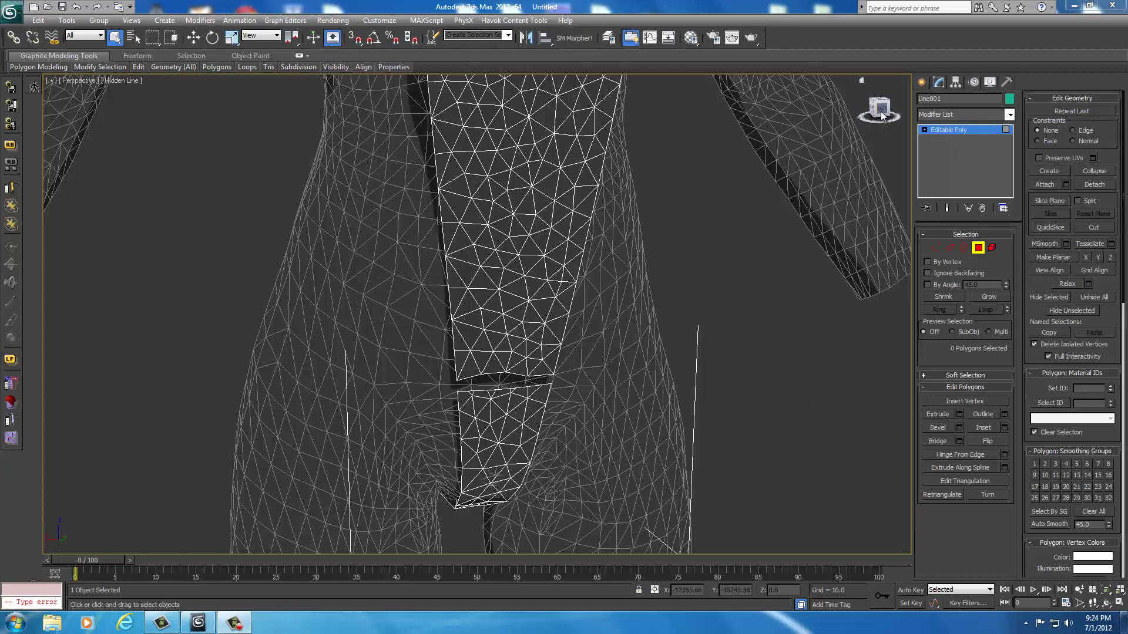
Delete the narrow horizontal strip of polygons across the back of the garment panel at hip height
drag(882, 116, 270, 111)
scroll(670, 346, up, 10)
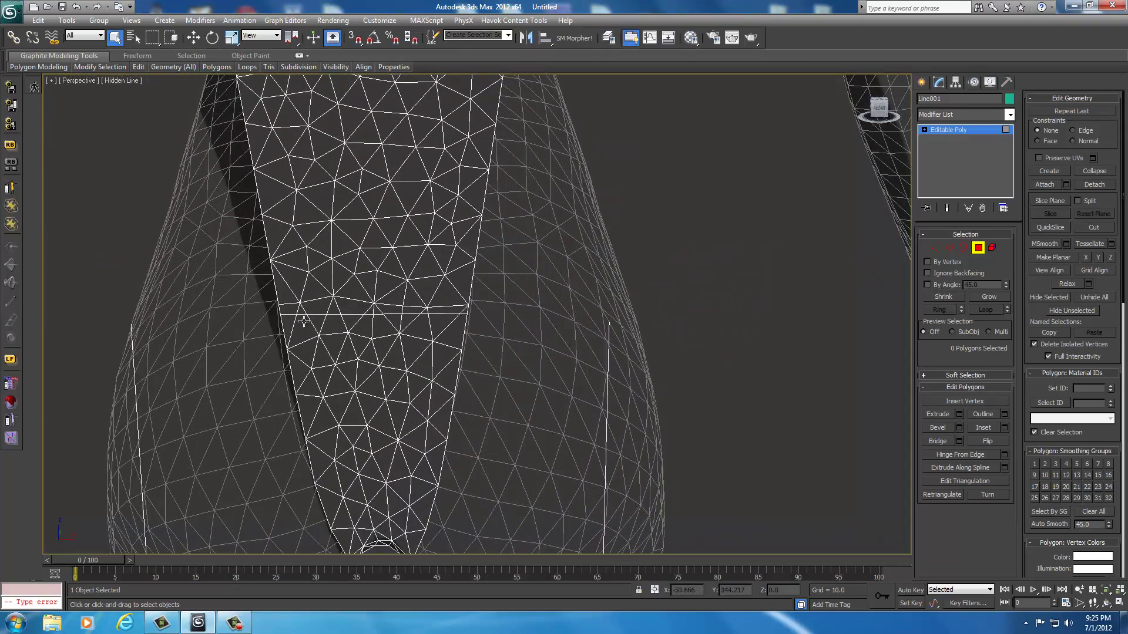
click(294, 309)
middle_drag(612, 316, 624, 314)
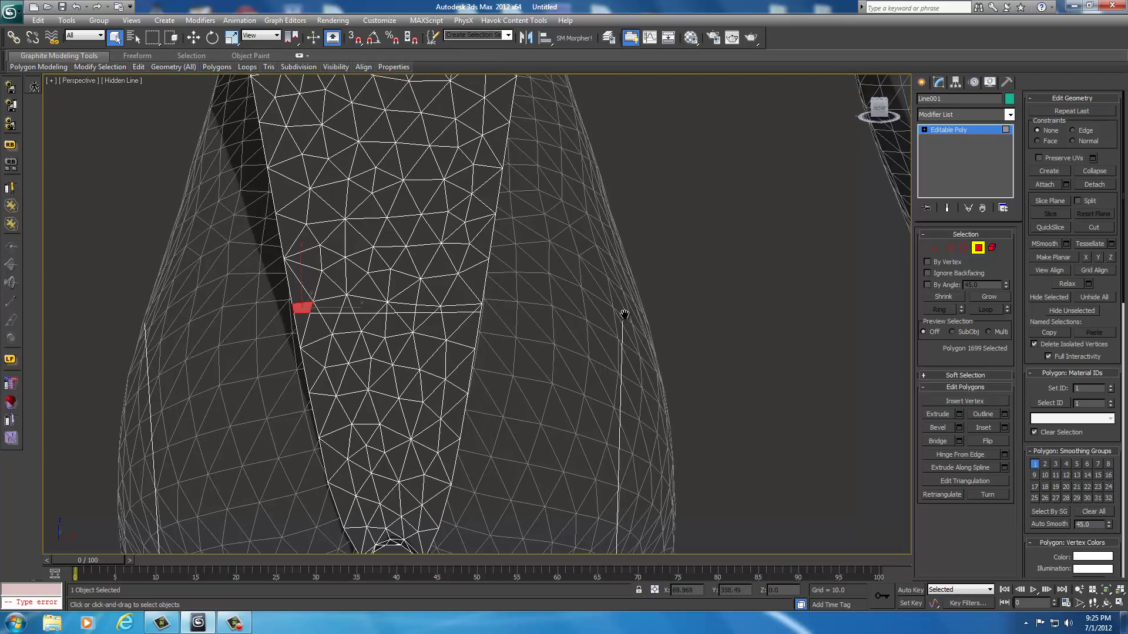
scroll(599, 323, down, 6)
scroll(621, 336, up, 5)
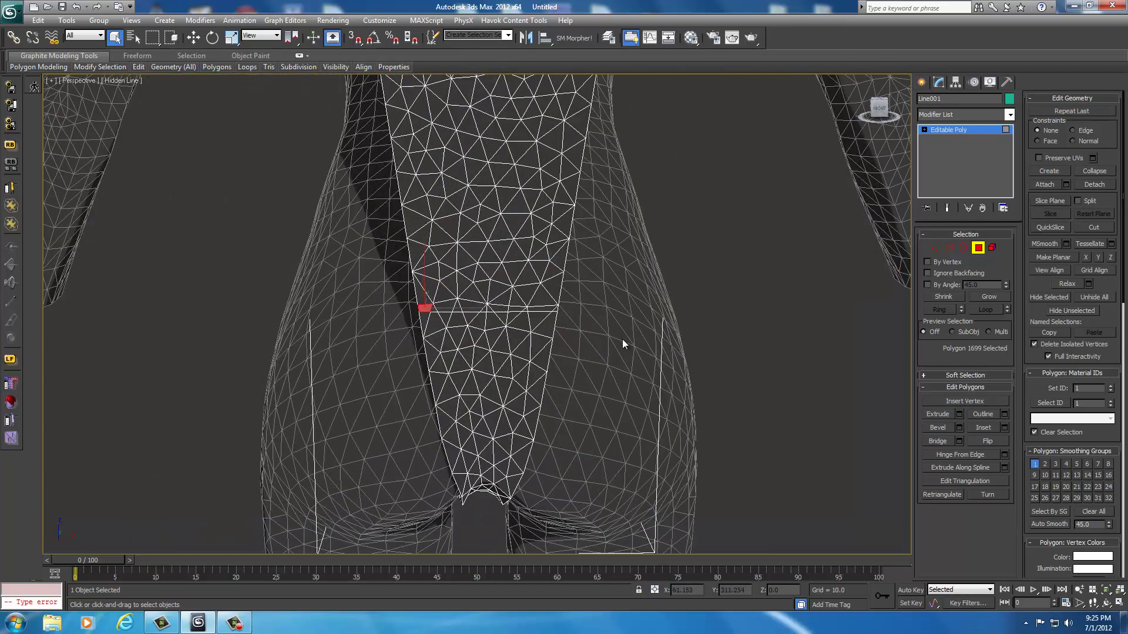
scroll(624, 344, up, 2)
ctrl+click(415, 305)
ctrl+click(437, 302)
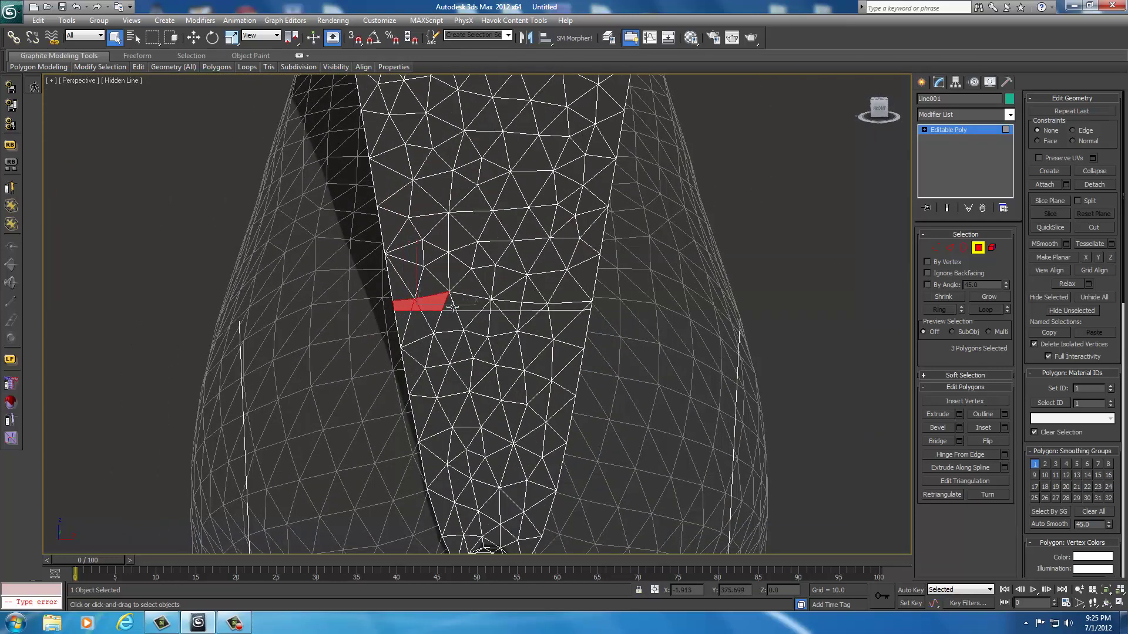
ctrl+click(461, 302)
ctrl+click(482, 304)
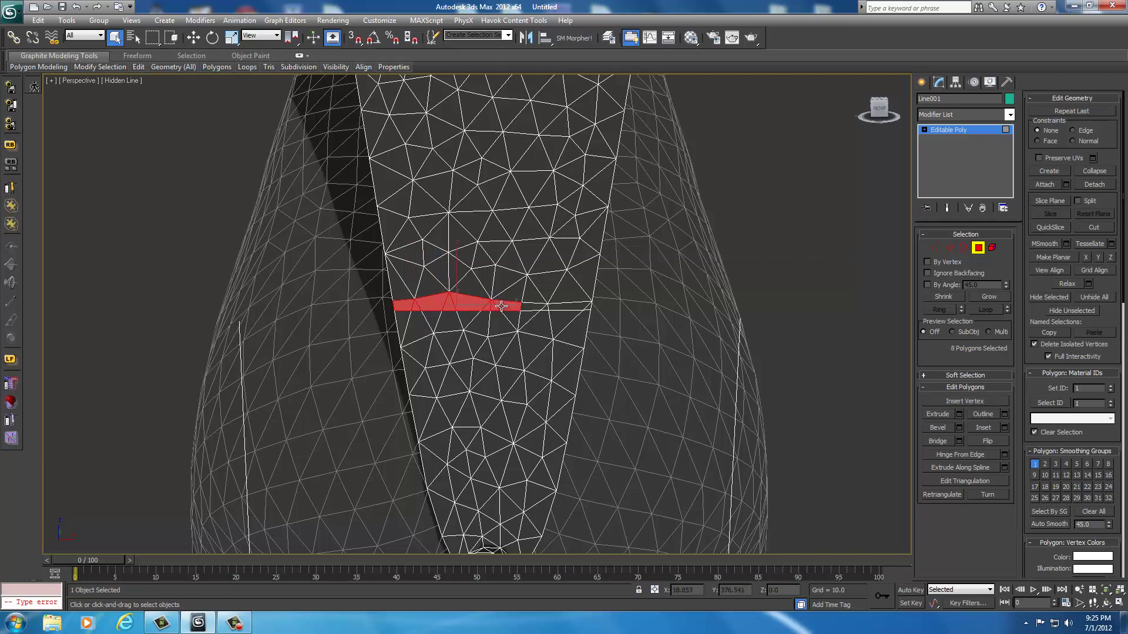
ctrl+click(503, 306)
ctrl+click(517, 305)
ctrl+click(533, 305)
ctrl+click(545, 306)
ctrl+click(556, 306)
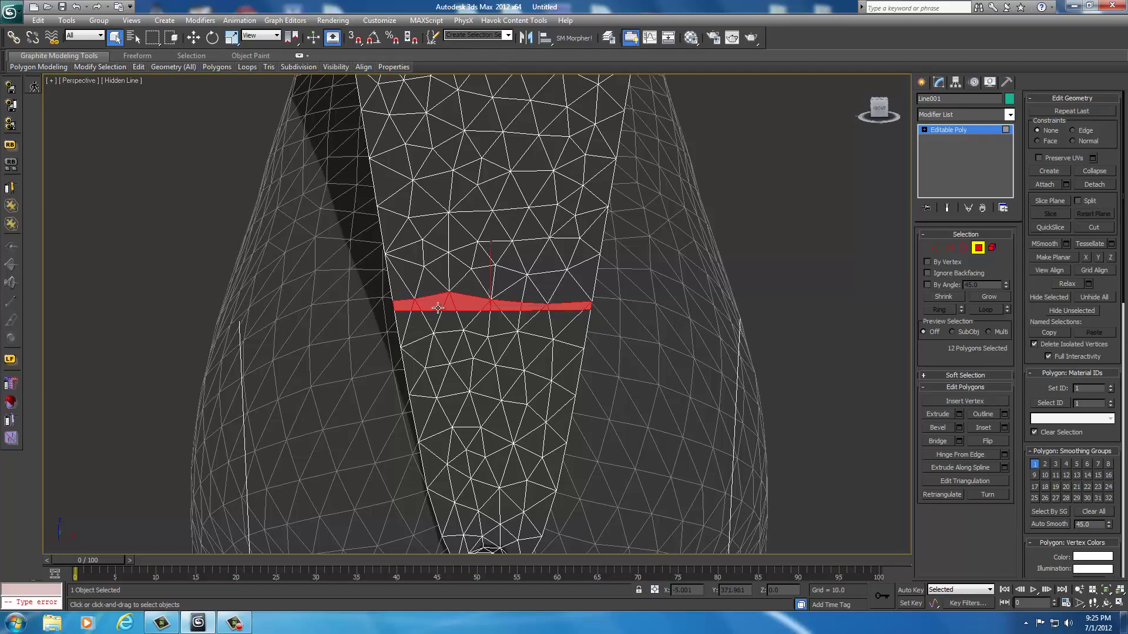
key(Delete)
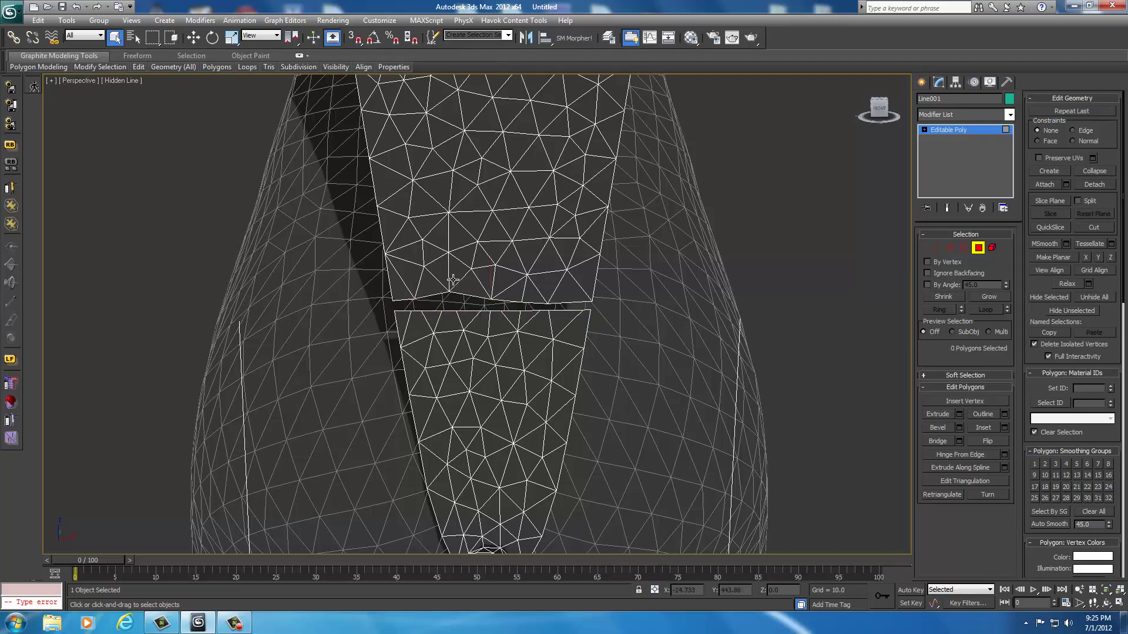
Delete the upper front and back elements of the garment, keeping only the pieces below the hip gaps
mouse_move(884, 113)
mouse_down()
mouse_move(800, 112)
mouse_move(880, 110)
mouse_up()
middle_drag(760, 189, 642, 316)
scroll(639, 316, down, 5)
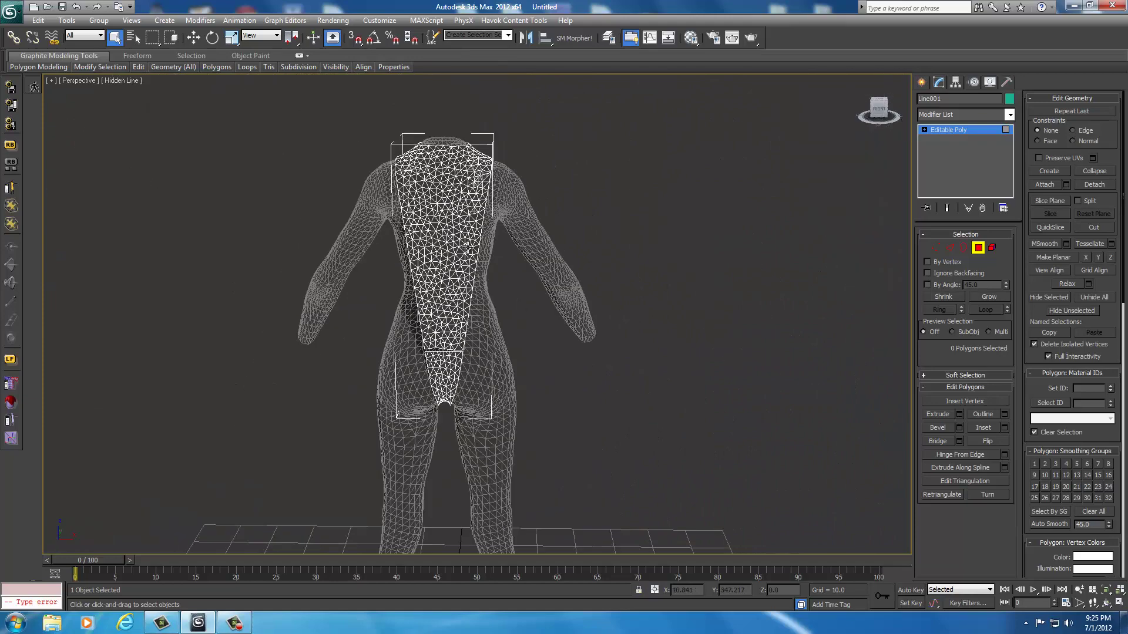
click(992, 249)
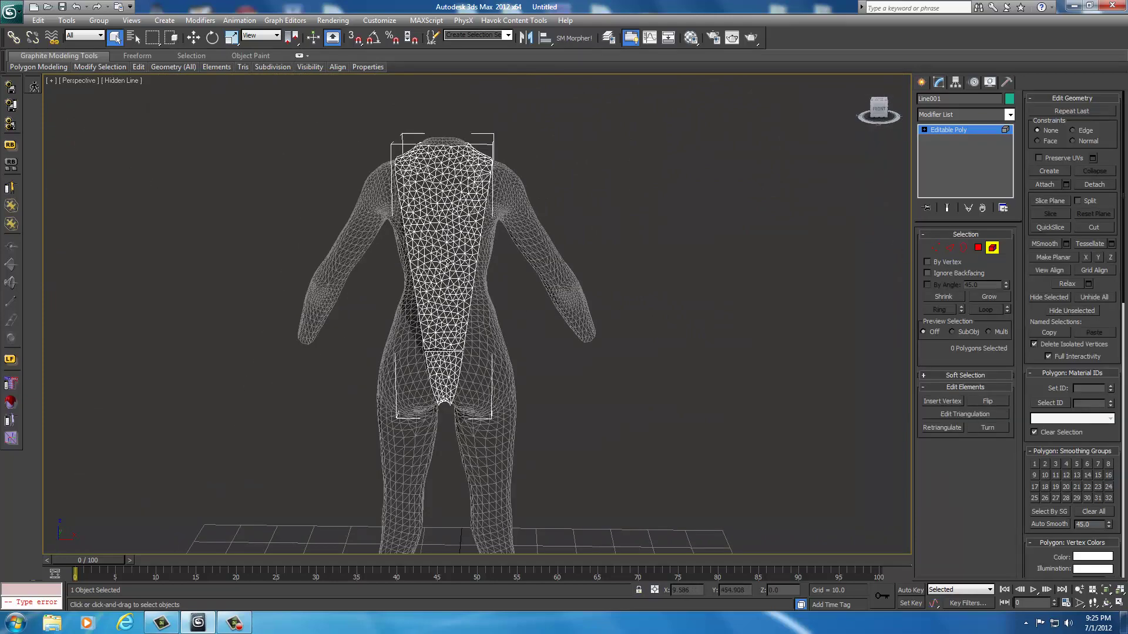
click(421, 266)
drag(881, 114, 657, 103)
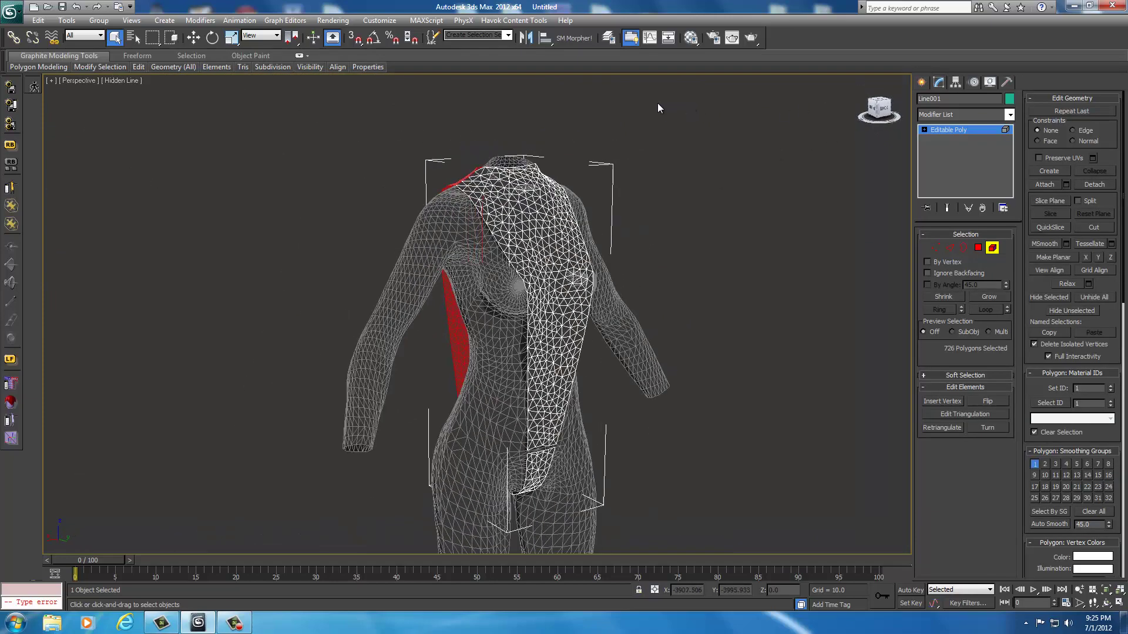
ctrl+click(575, 312)
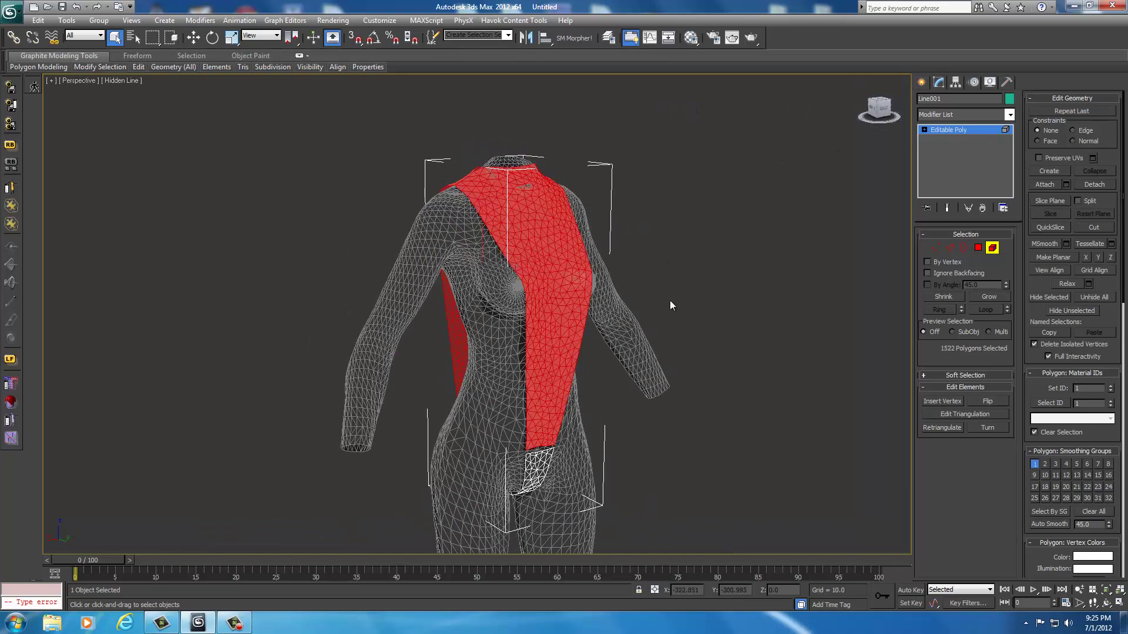
key(Delete)
Clear the element selection and convert the remaining garment object to Editable Poly
drag(883, 110, 821, 108)
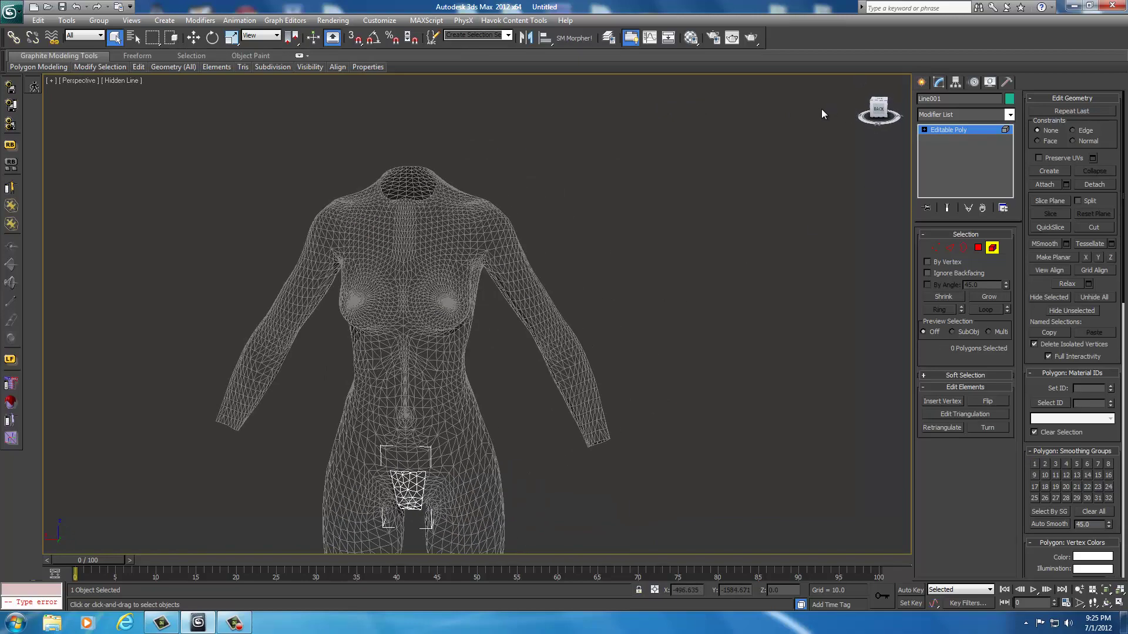
middle_drag(677, 376, 744, 244)
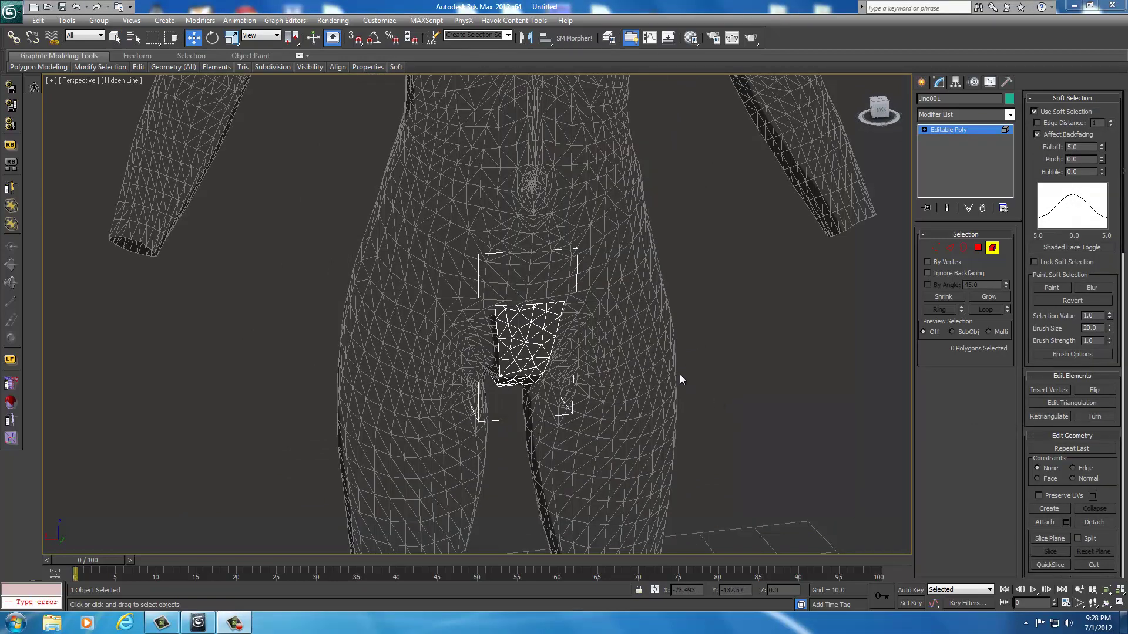
middle_drag(679, 375, 676, 393)
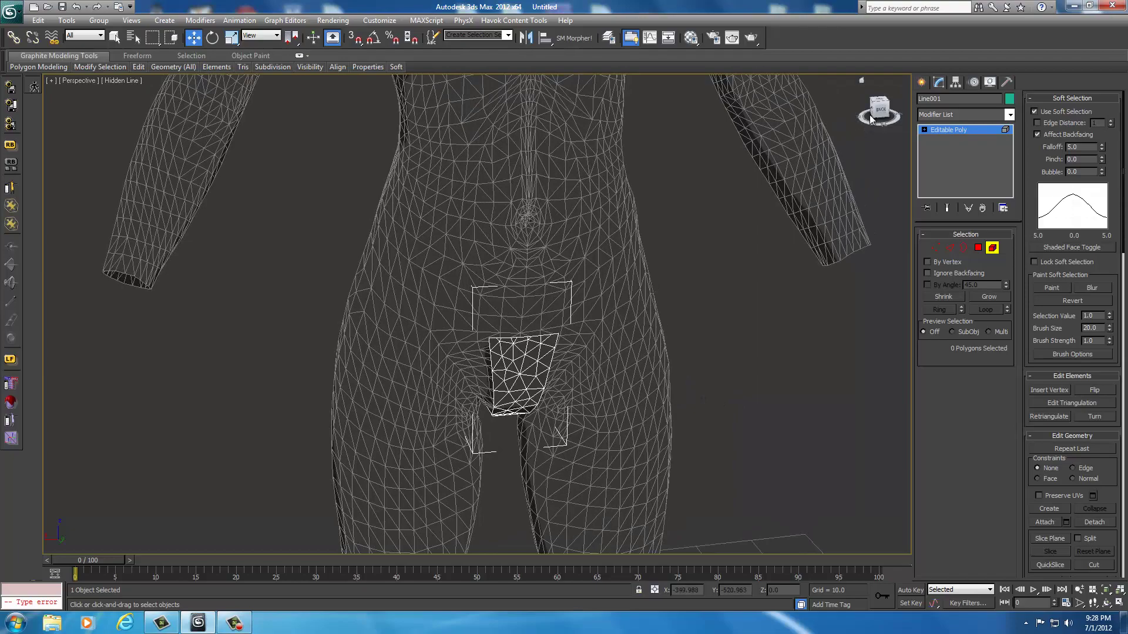
mouse_move(885, 106)
mouse_down()
mouse_move(863, 91)
mouse_move(106, 86)
mouse_move(291, 84)
mouse_move(145, 106)
mouse_move(876, 104)
mouse_up()
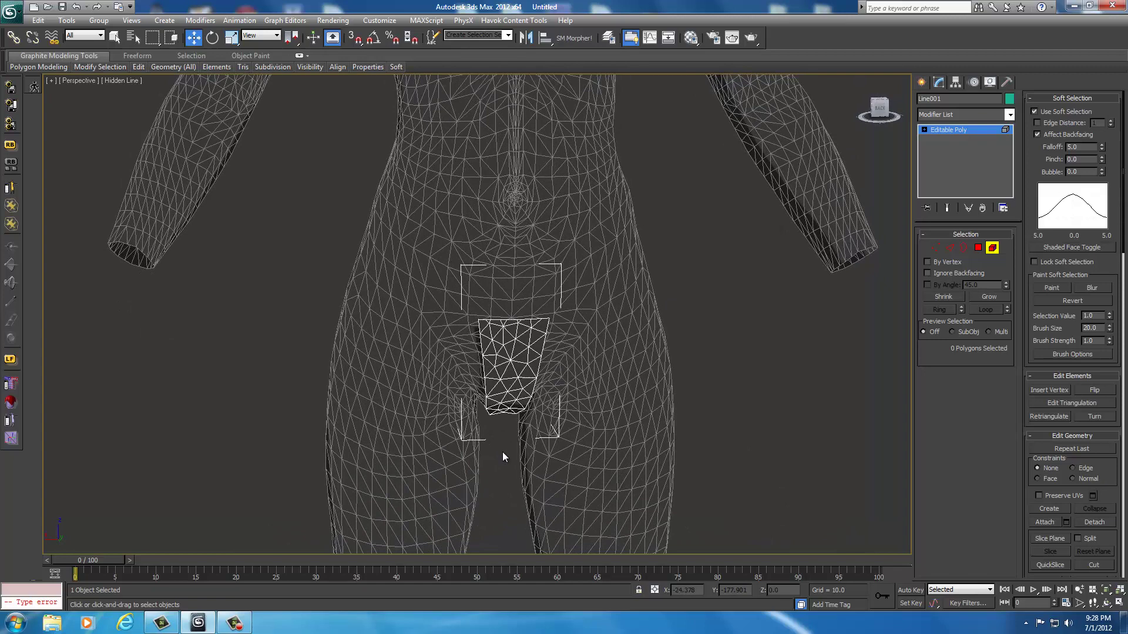
click(513, 358)
click(763, 364)
right_click(511, 352)
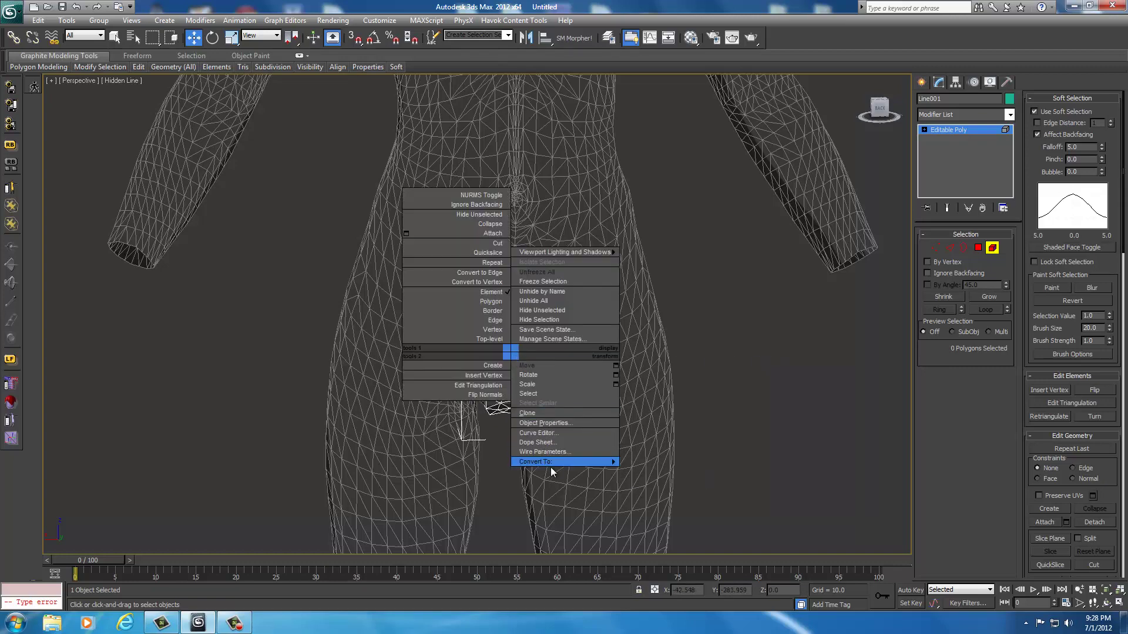
mouse_move(552, 461)
click(645, 472)
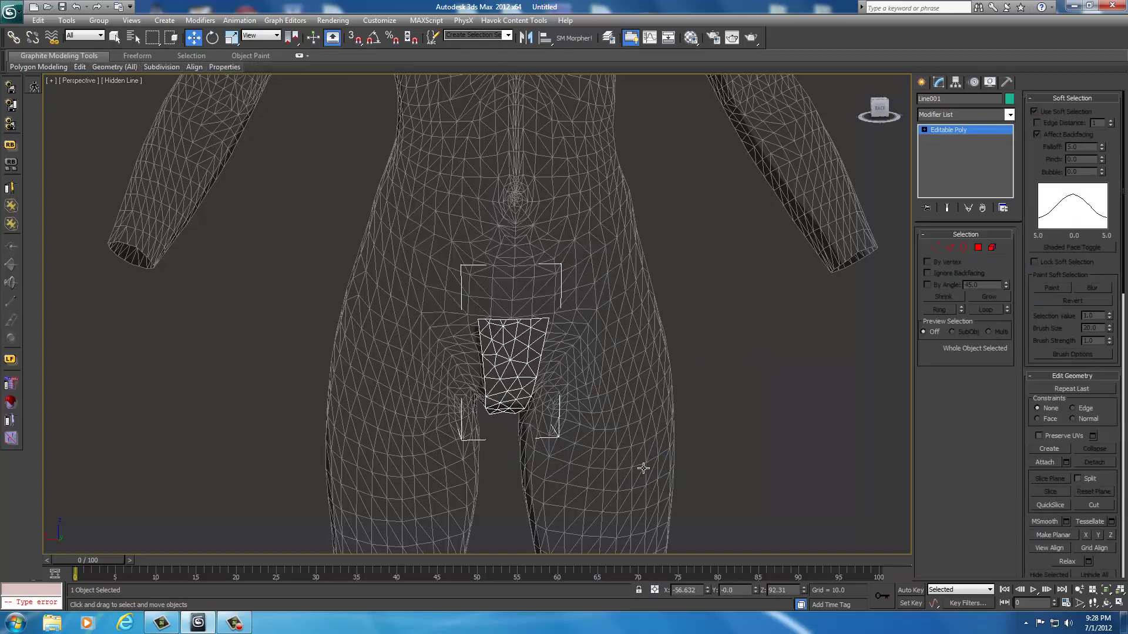
Move only the garment object's pivot to X 0 and Z 0, then stop adjusting the pivot
mouse_move(879, 112)
mouse_down()
mouse_move(111, 104)
mouse_move(898, 108)
mouse_move(887, 110)
mouse_up()
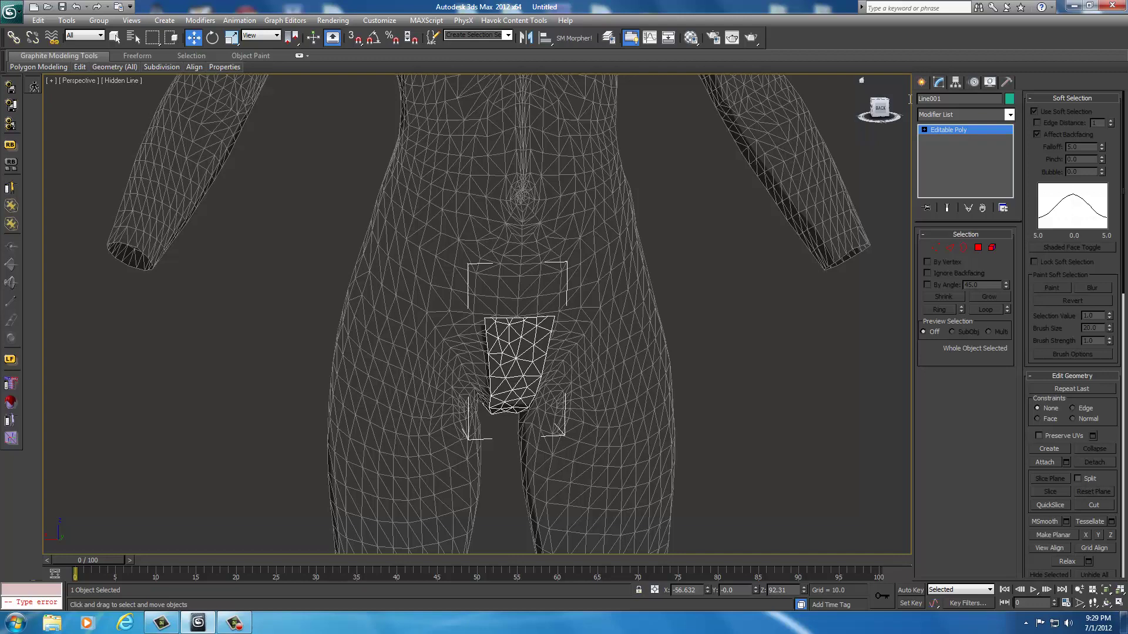
click(954, 83)
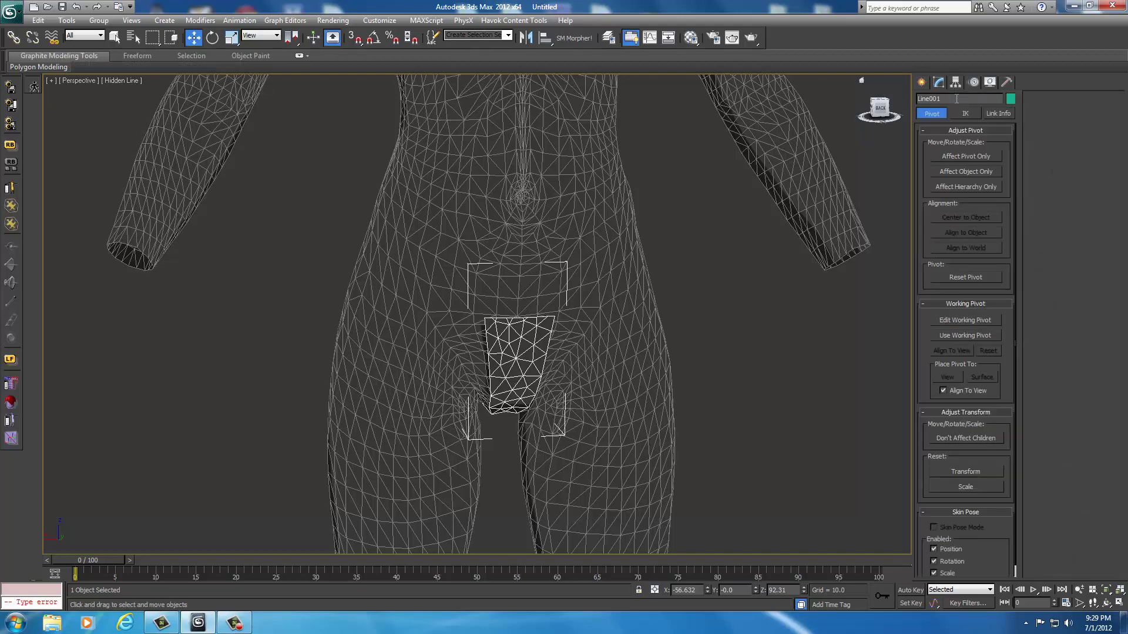
click(957, 156)
scroll(729, 307, down, 6)
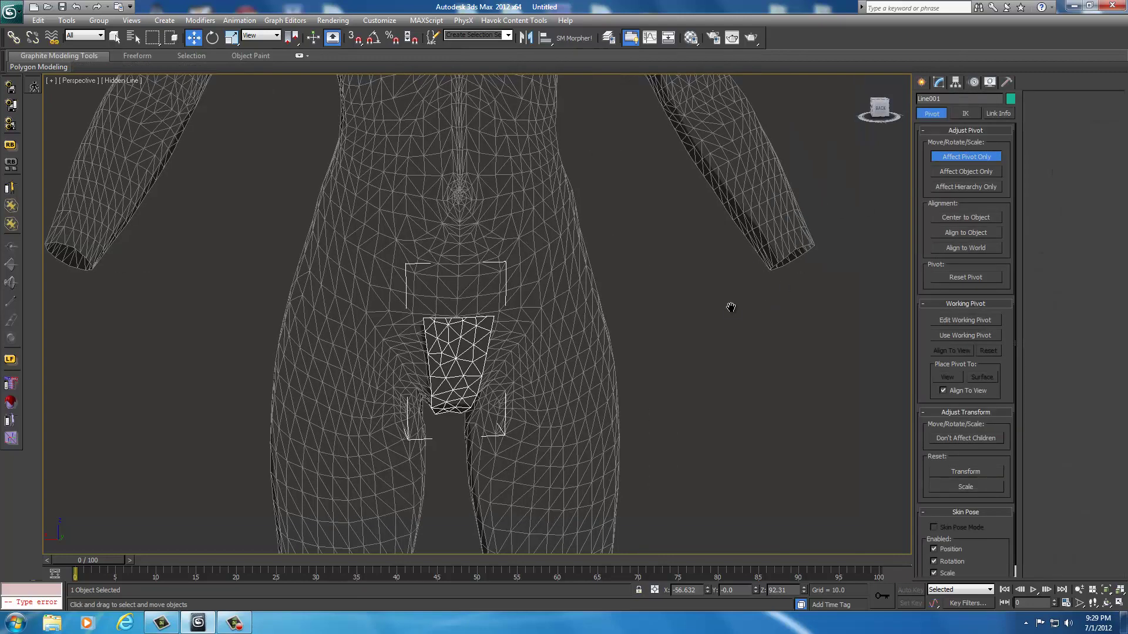
key(s)
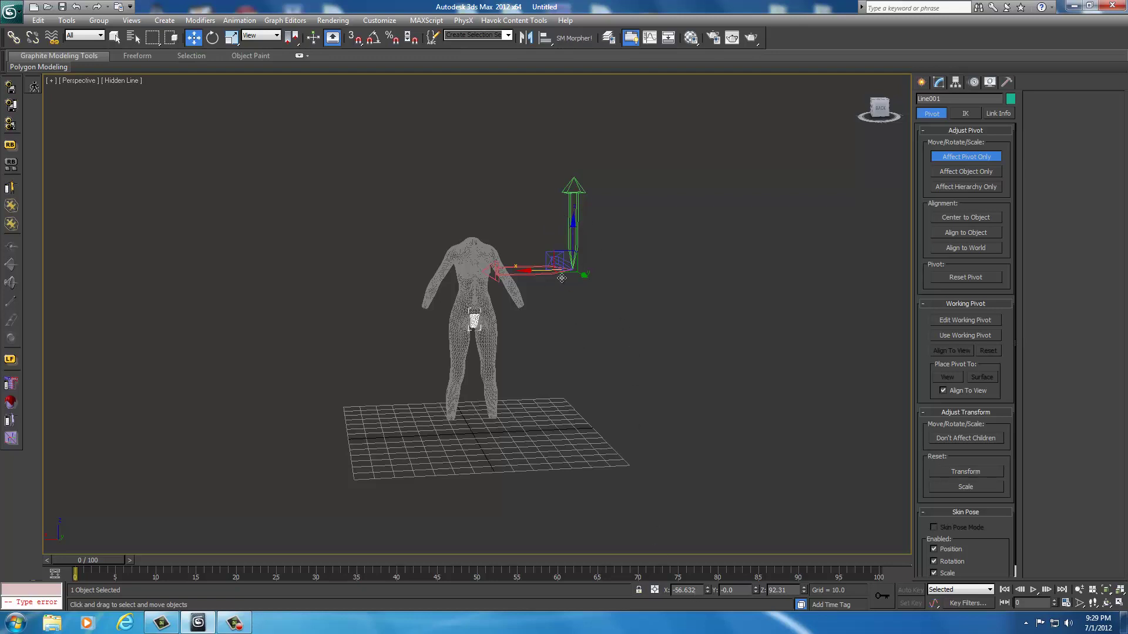
right_click(582, 329)
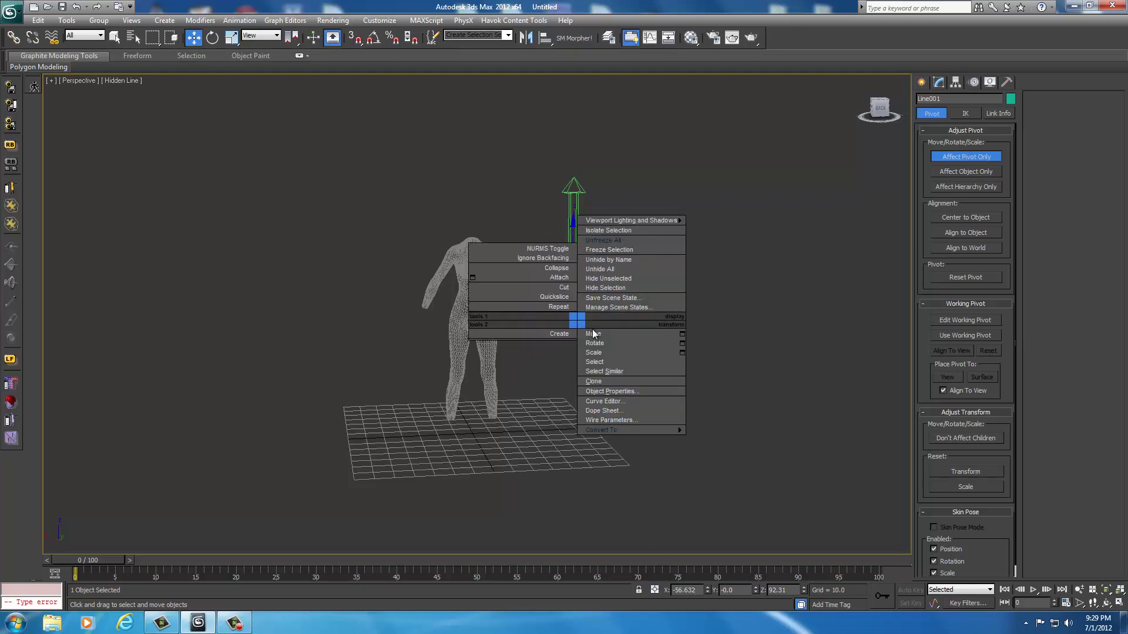
click(597, 340)
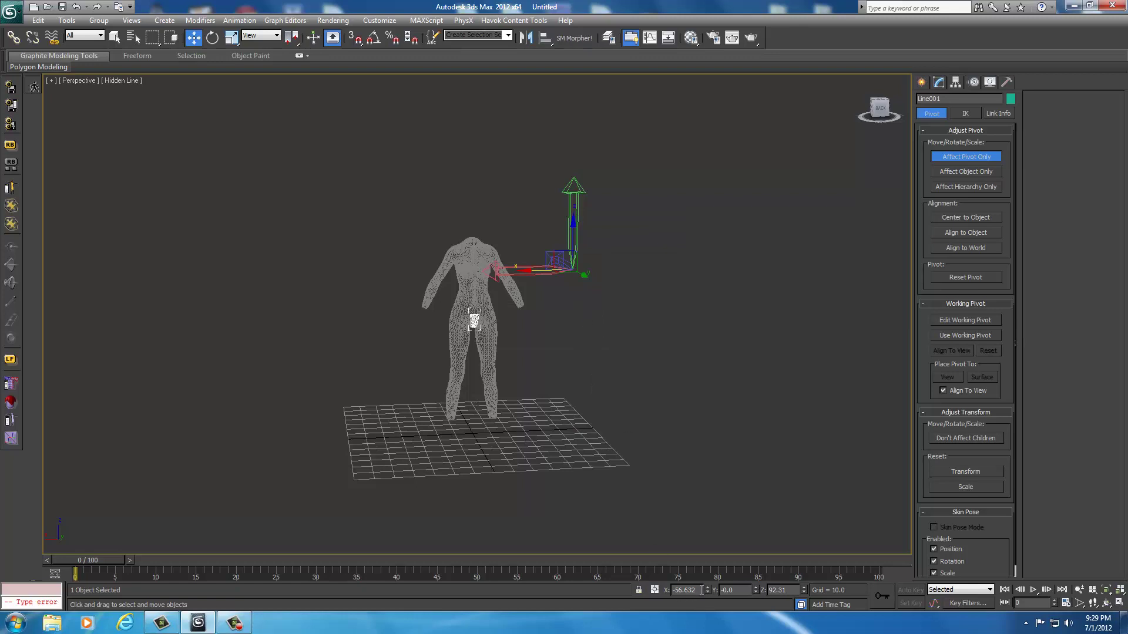
text(0)
click(740, 590)
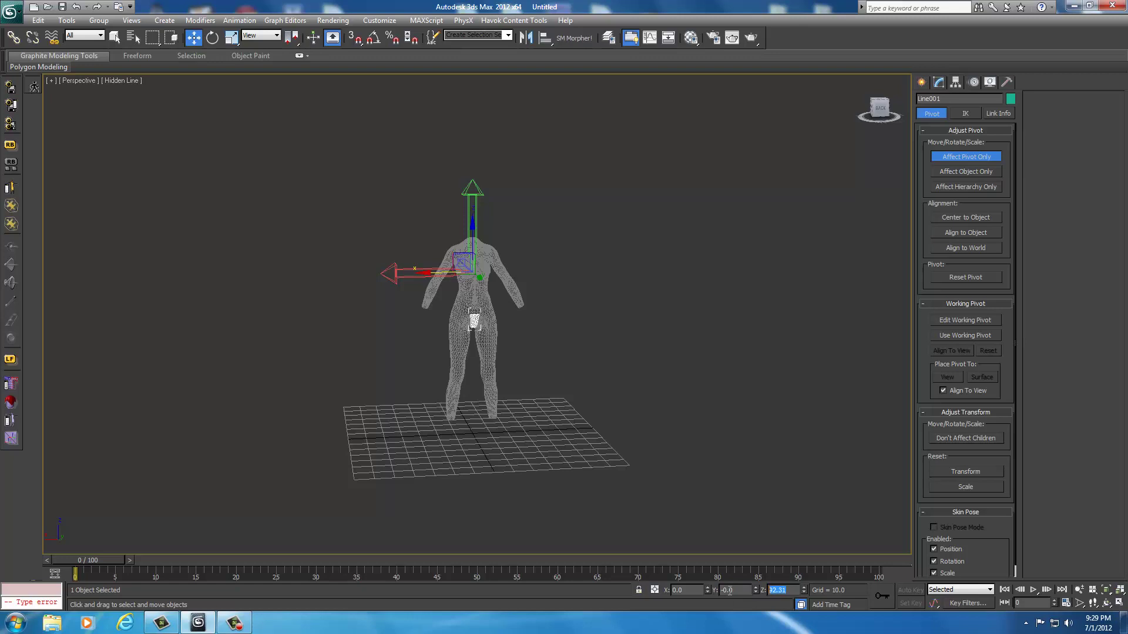
text(0)
key(Return)
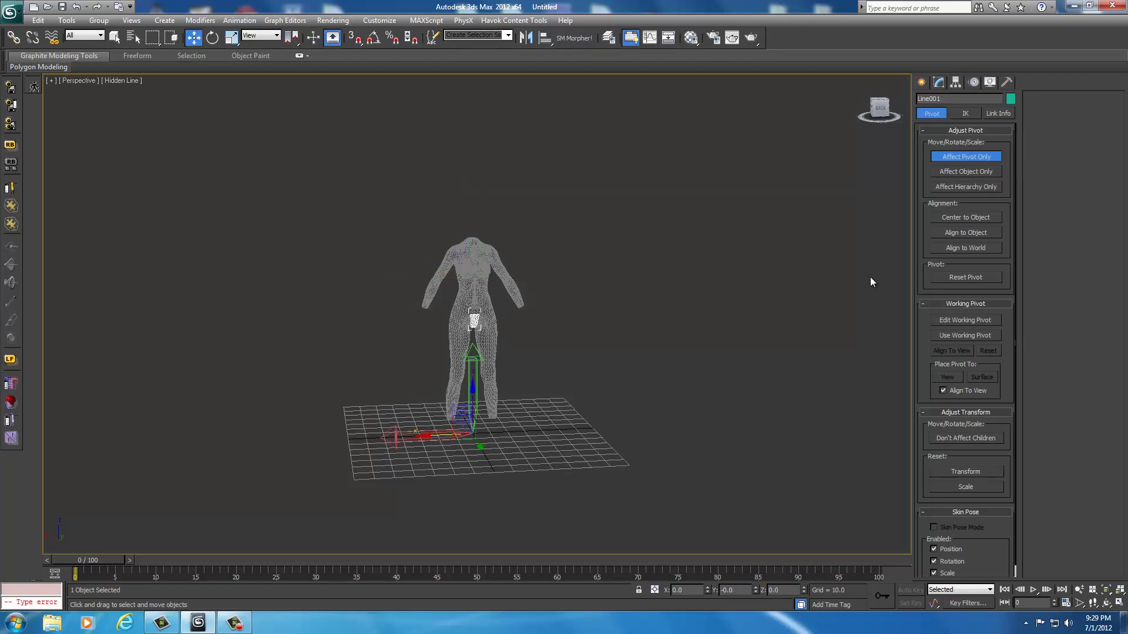
click(967, 156)
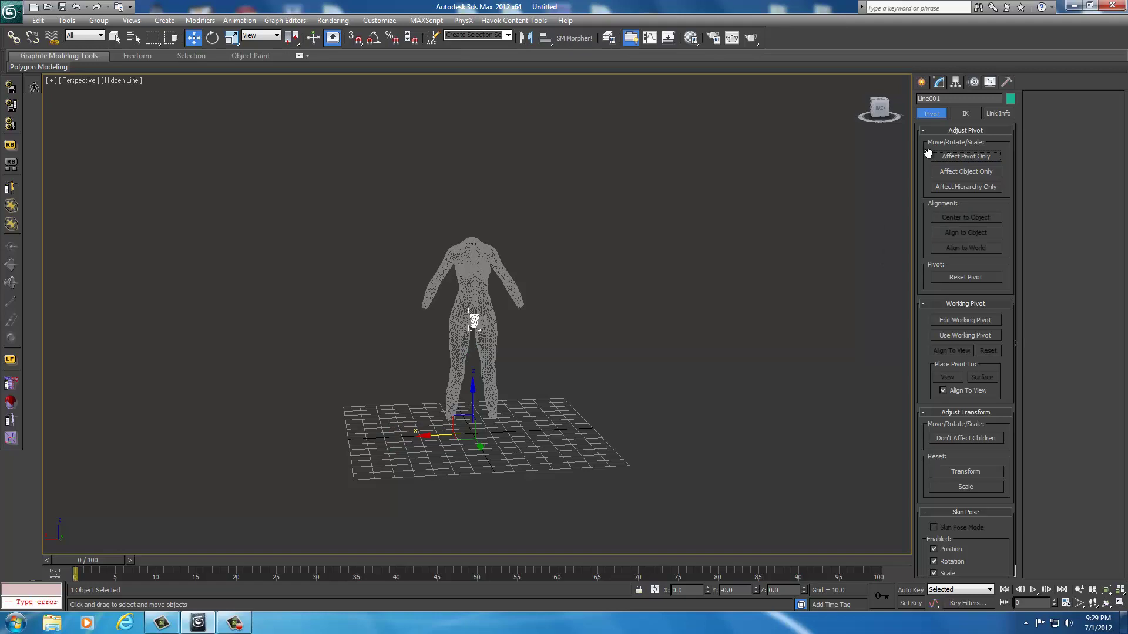
Select both the front and back elements of the remaining garment piece at element level
click(939, 82)
scroll(721, 246, up, 6)
scroll(711, 235, up, 6)
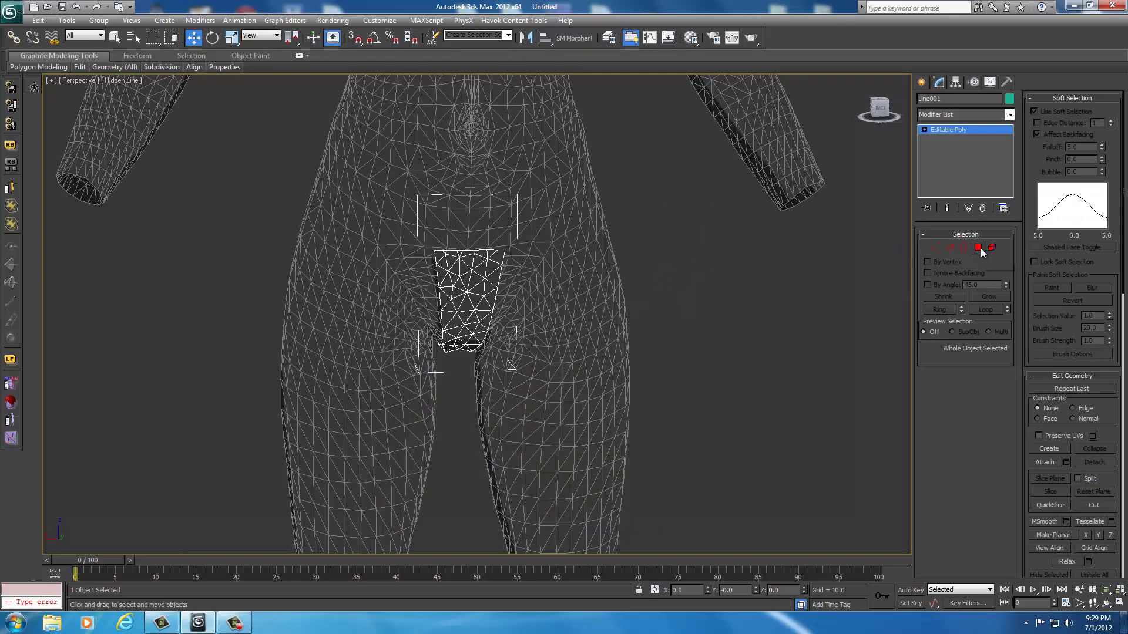
click(991, 249)
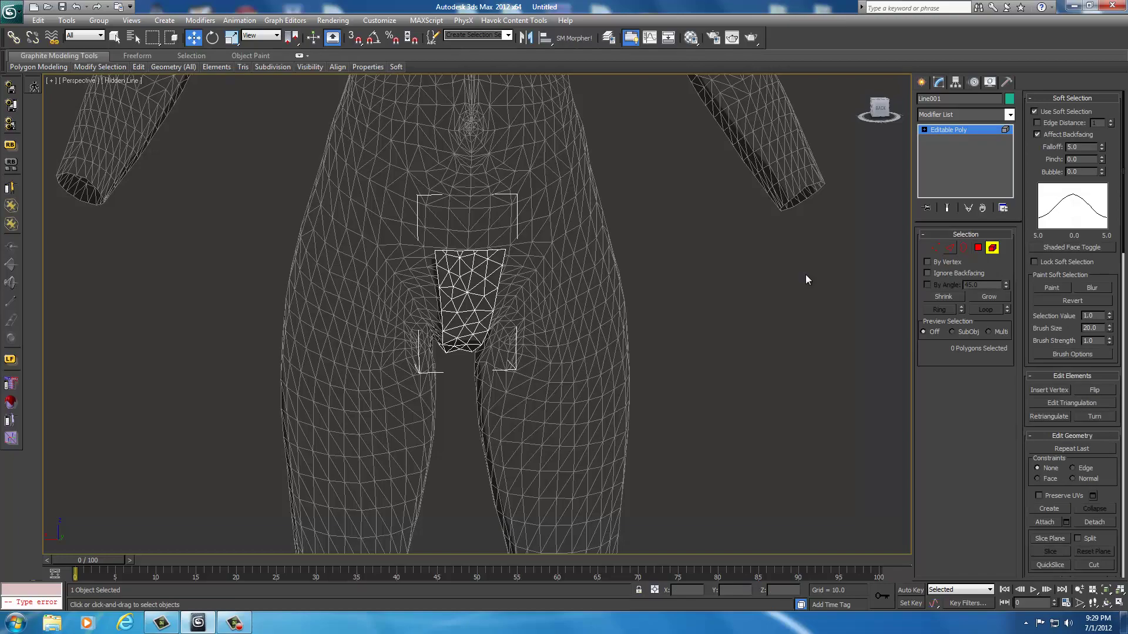
click(465, 296)
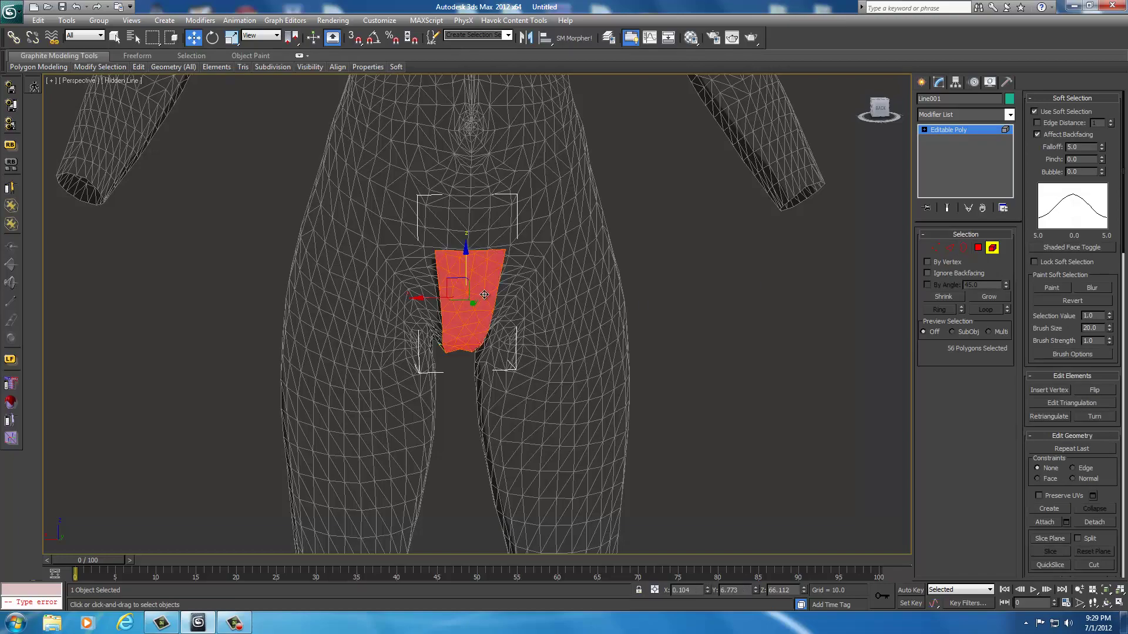
click(882, 105)
click(399, 273)
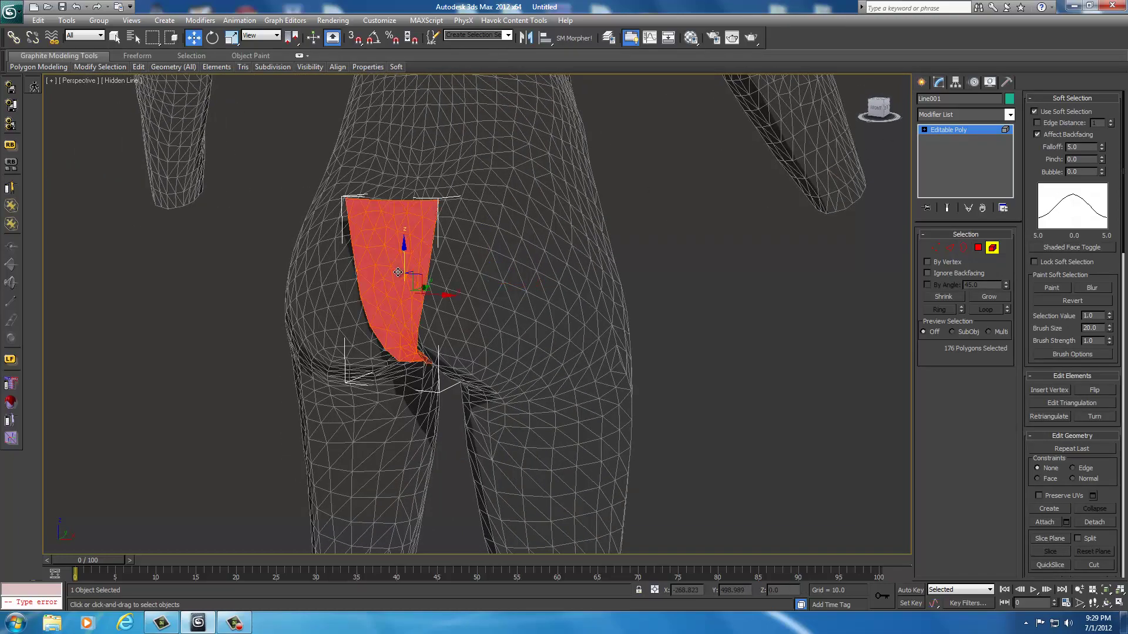
click(876, 112)
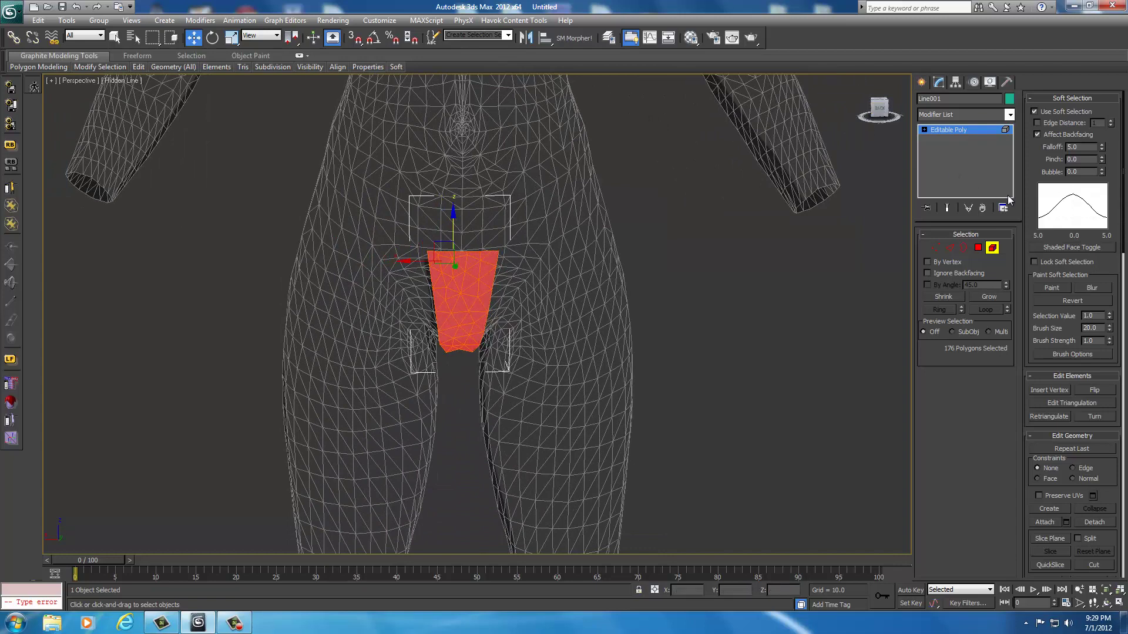
Turn off soft selection and activate the slice plane for the selected garment elements
click(1035, 110)
click(1042, 98)
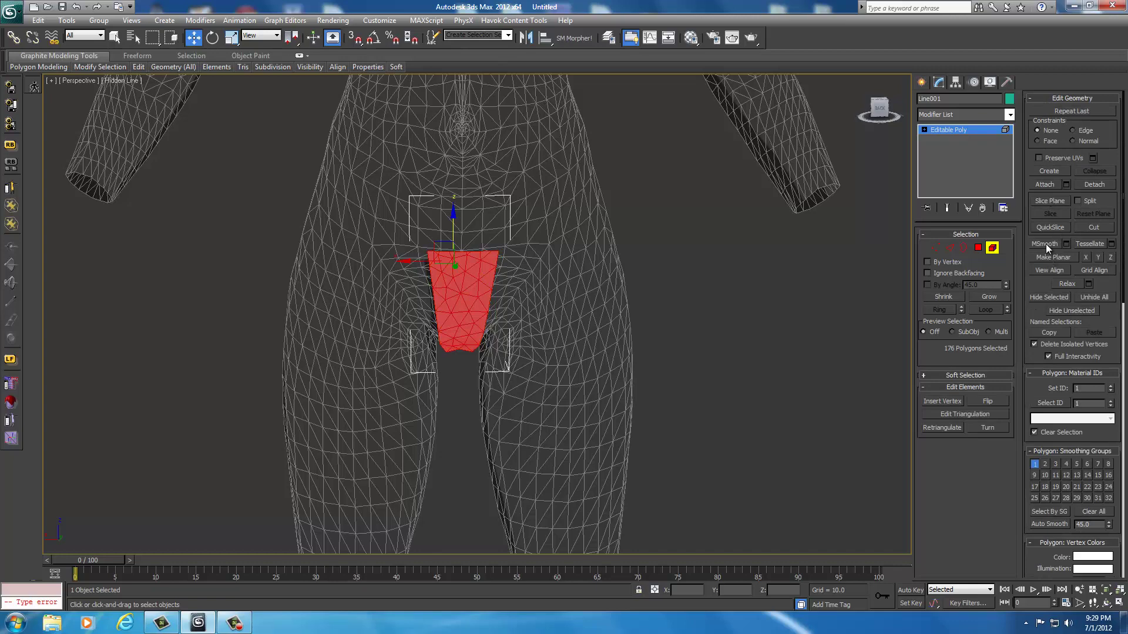
click(1038, 200)
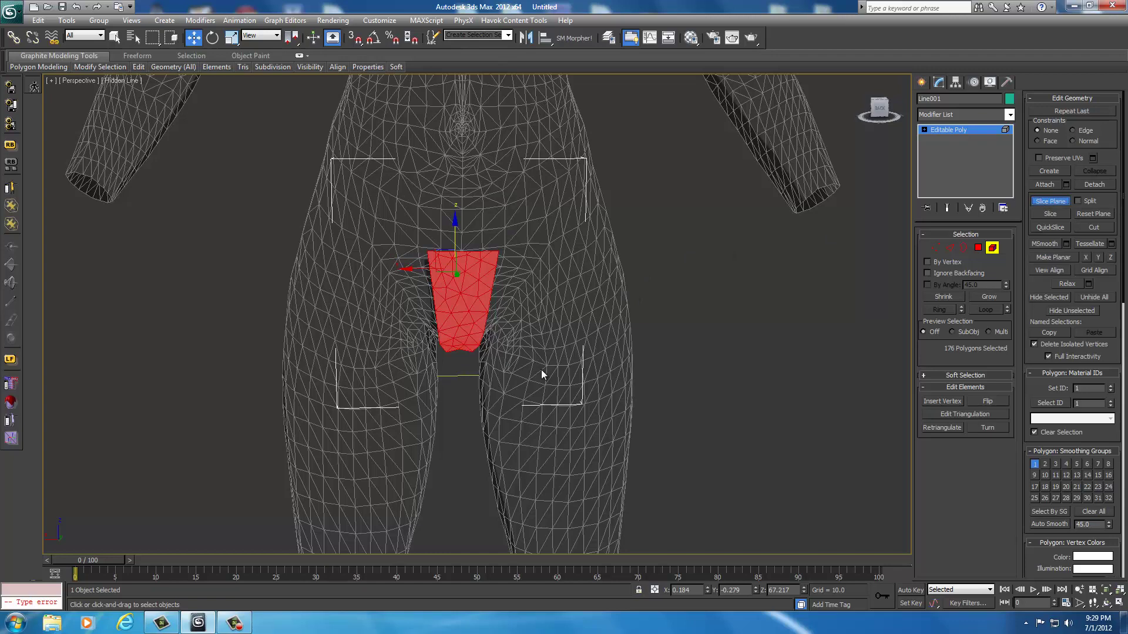
Rotate the slice plane so it stands upright along the body's vertical centre line
right_click(481, 383)
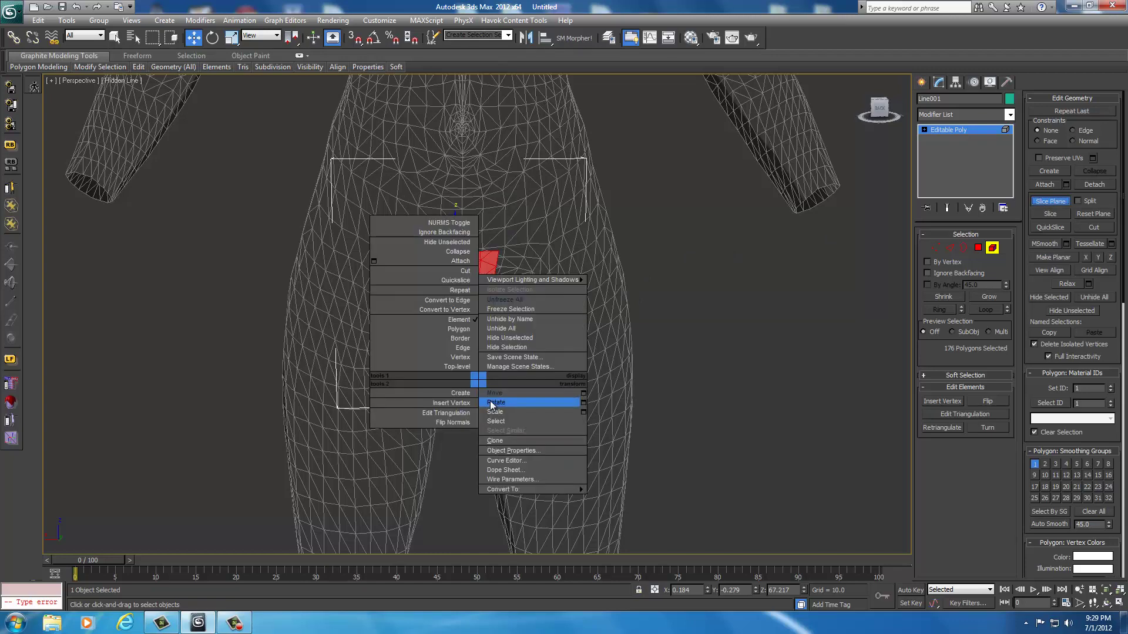
click(490, 401)
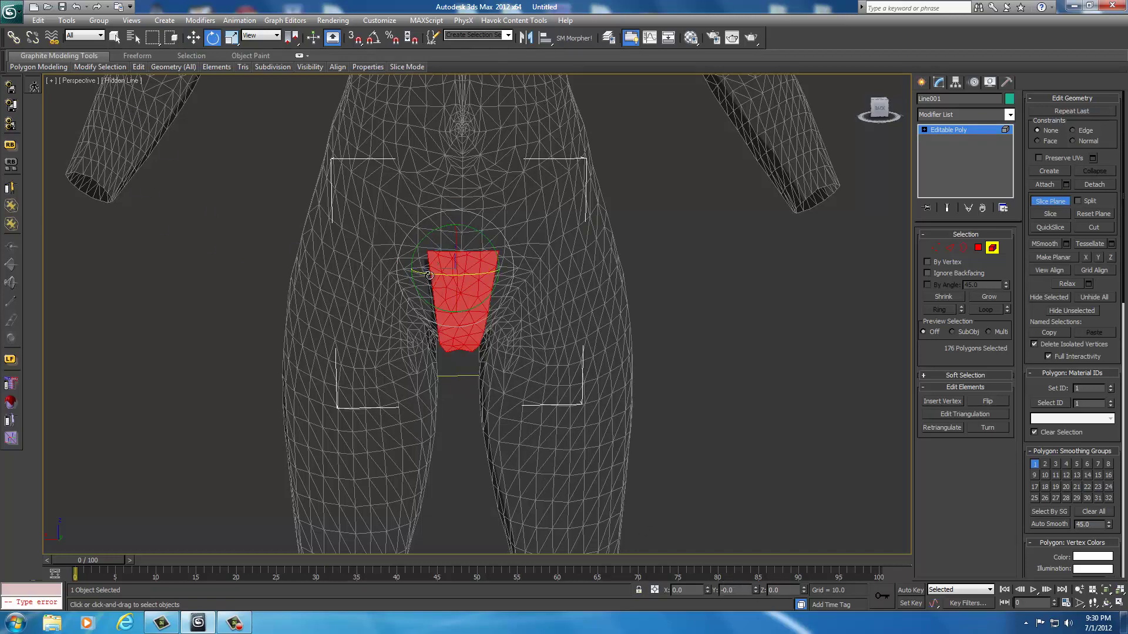
drag(435, 276, 509, 289)
key(ctrl+z)
click(786, 592)
key(Return)
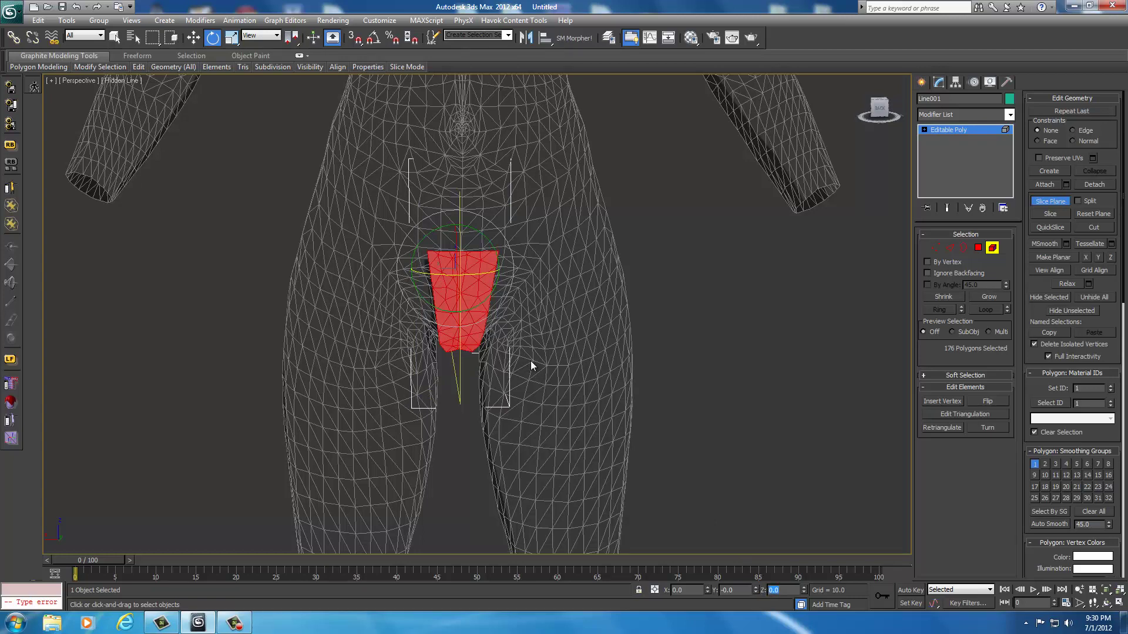
Slice the selected elements down the middle, leave slice plane mode and return to the Select tool
click(881, 107)
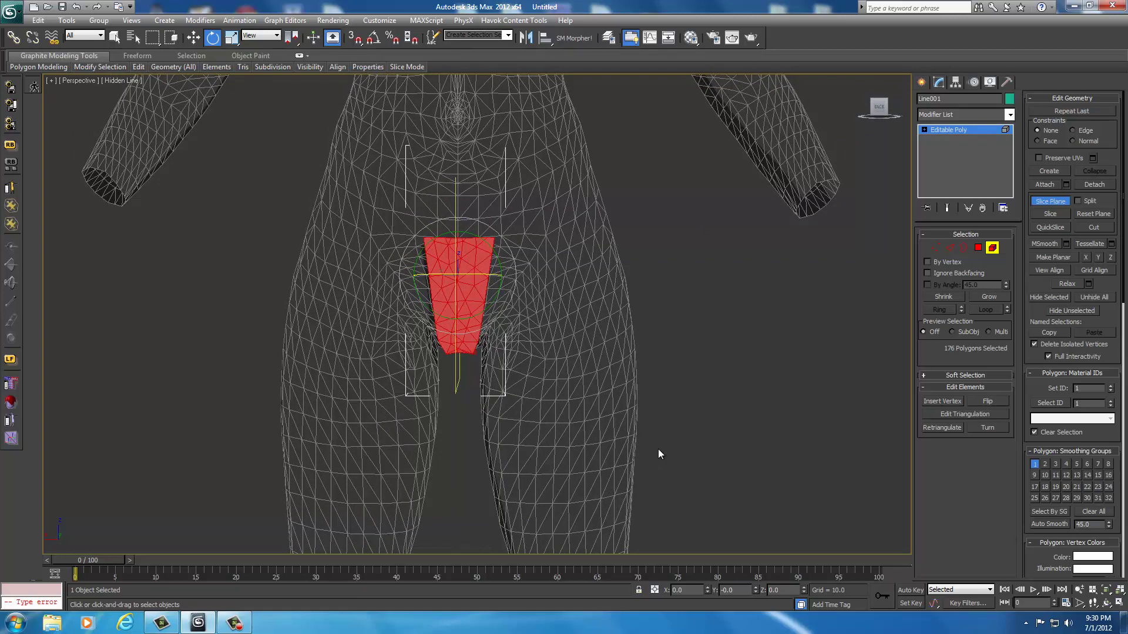
click(1046, 201)
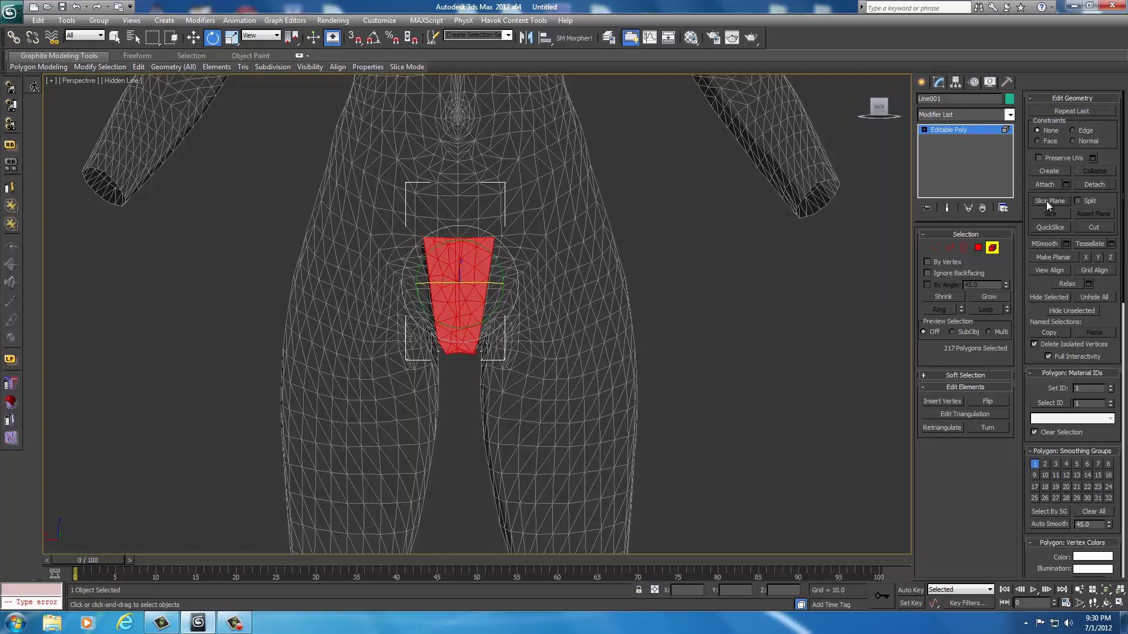
click(1046, 201)
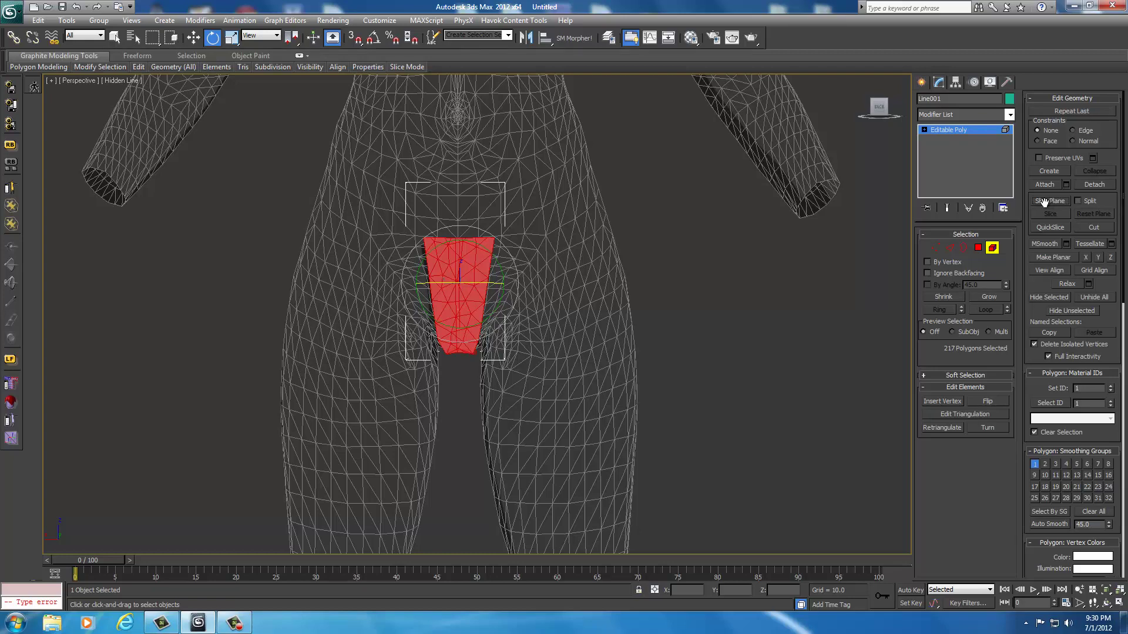
right_click(540, 354)
click(554, 399)
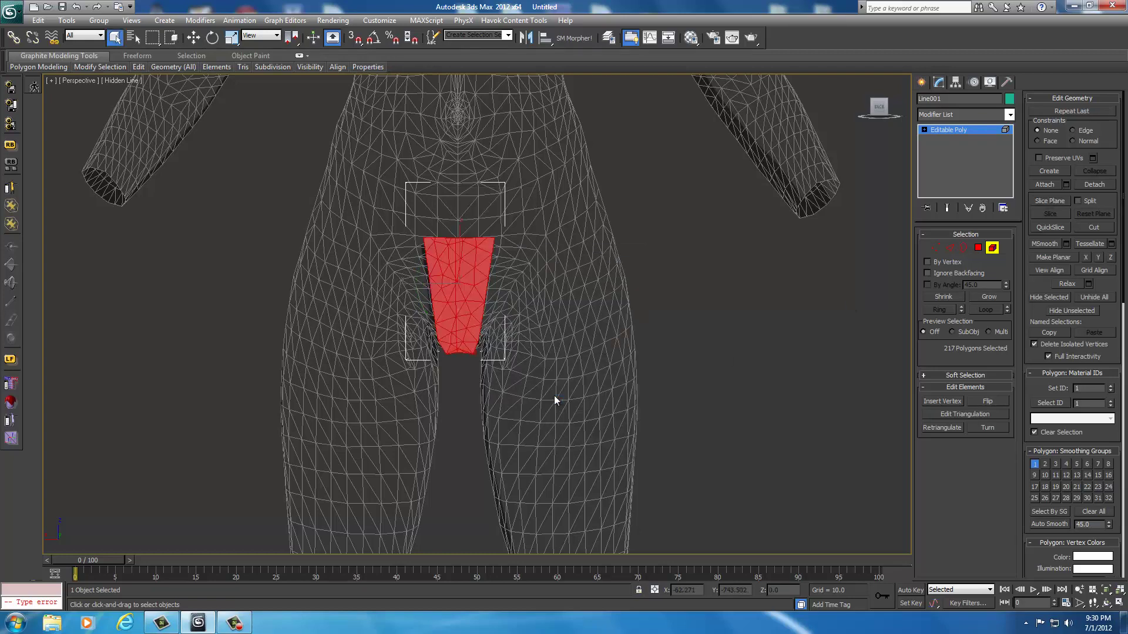
Clear the element selection and show the garment piece close up in a maximized front view
middle_drag(555, 362, 564, 388)
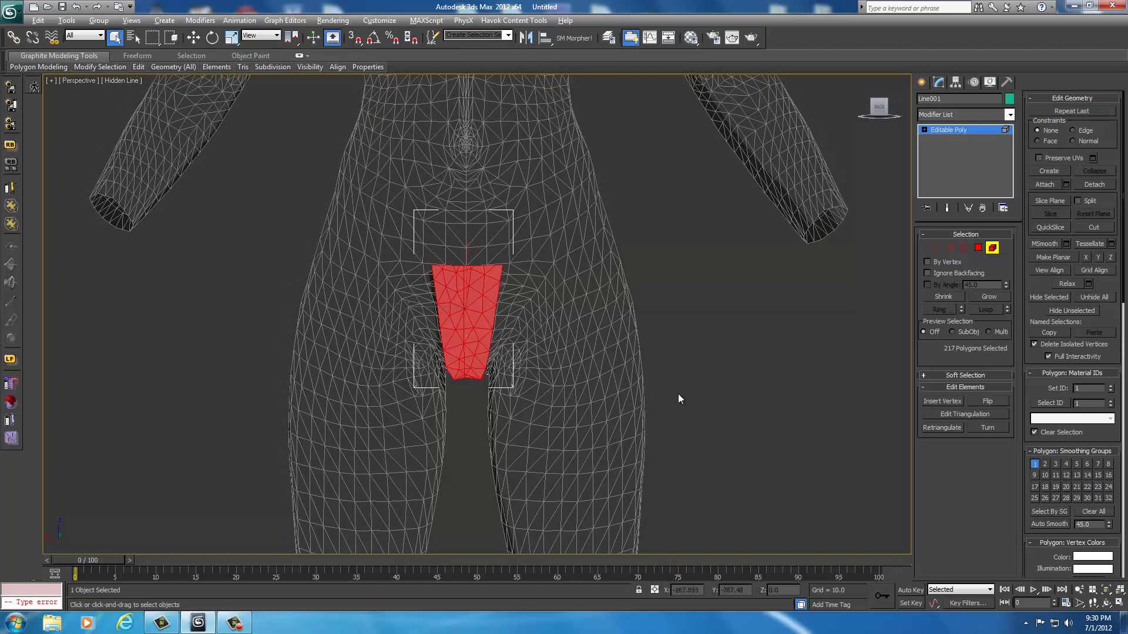
key(alt+w)
click(528, 214)
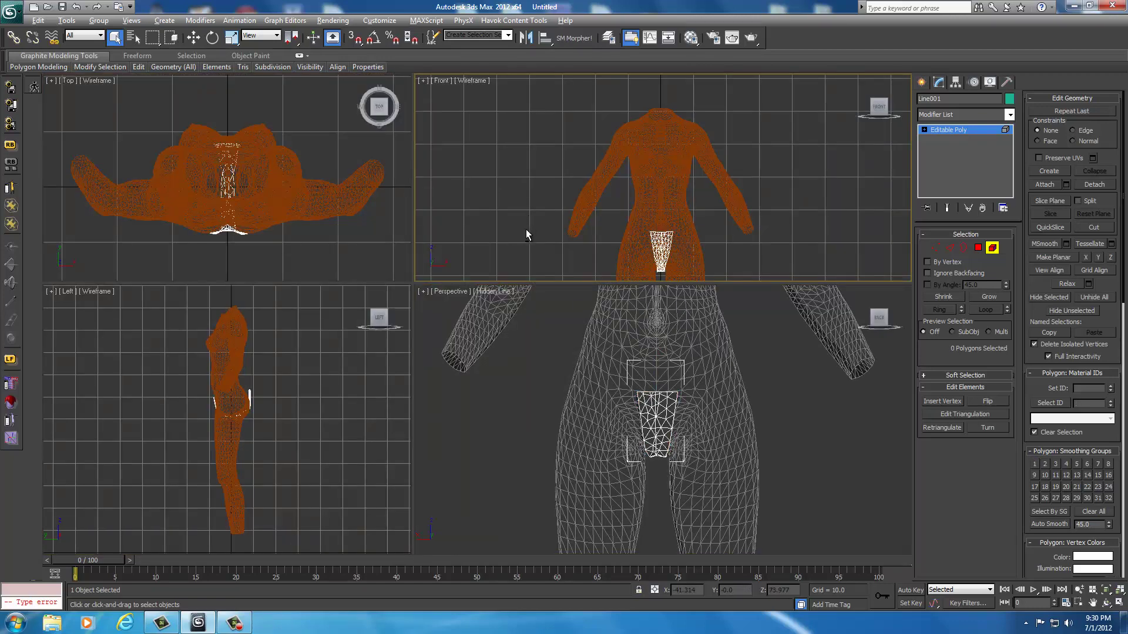
key(alt+w)
scroll(558, 285, up, 5)
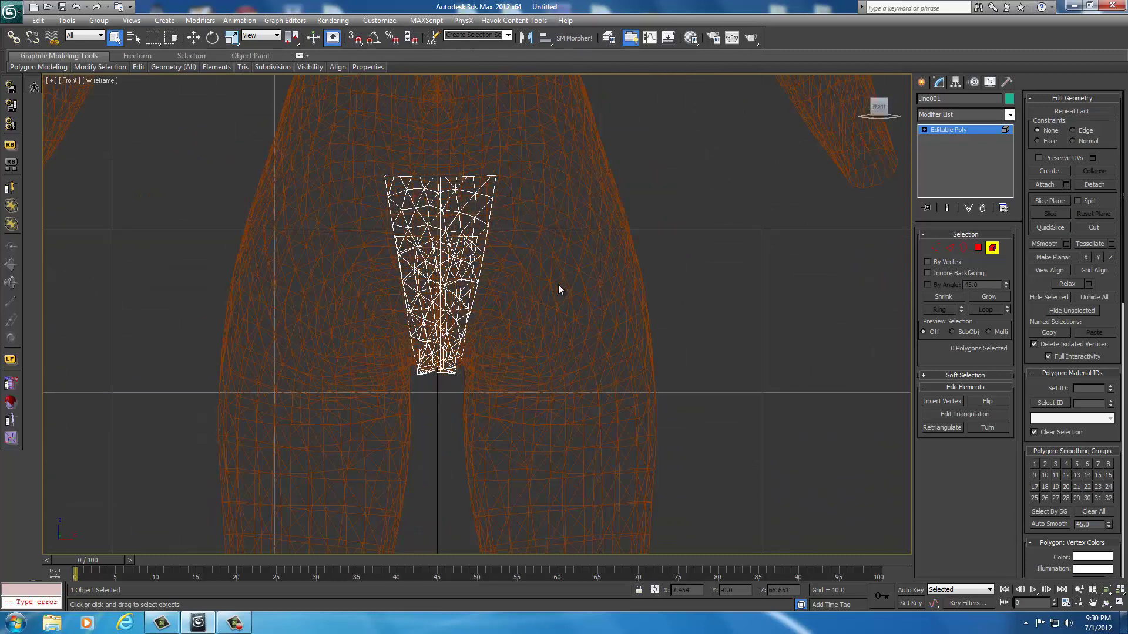
scroll(531, 227, up, 2)
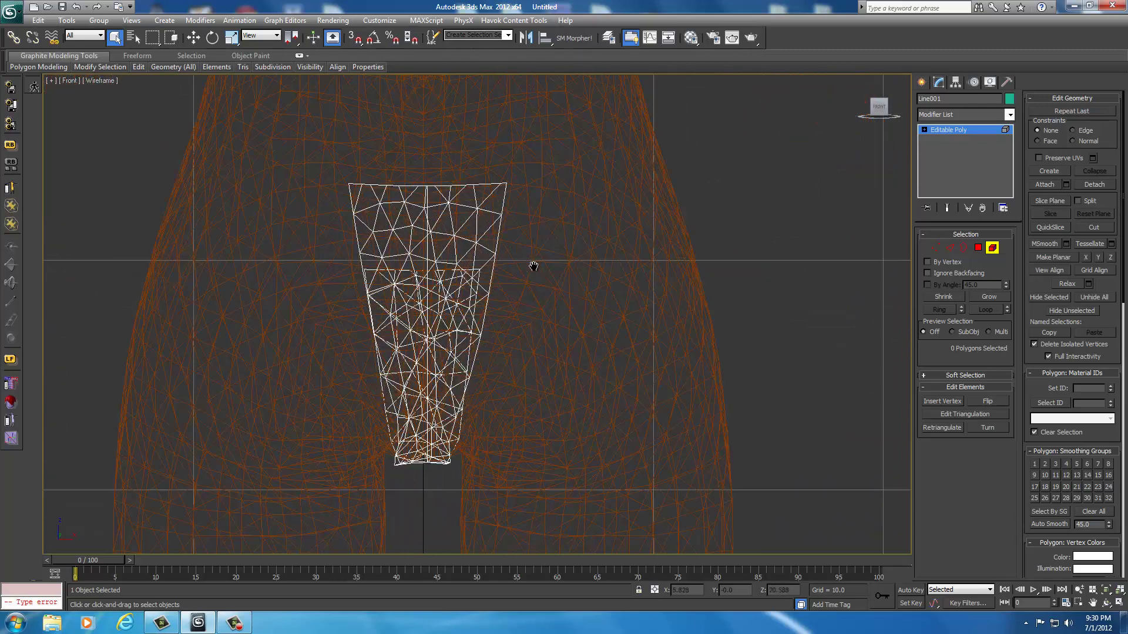
Select all front and back polygons at polygon level on the half left of the centre cut, as seen from the front
click(978, 250)
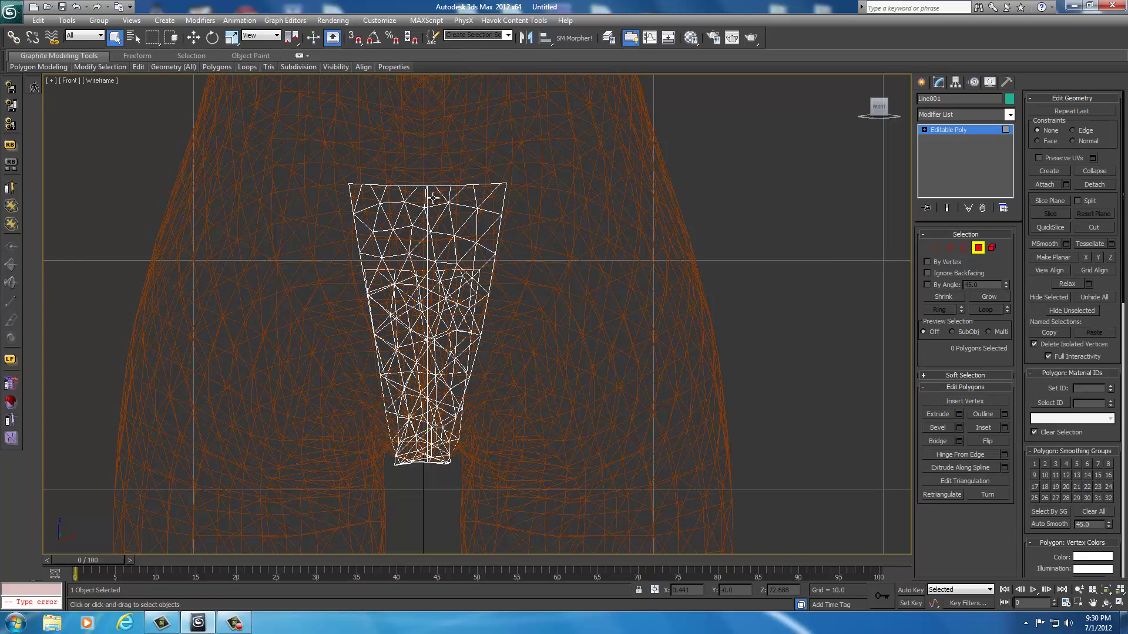
drag(297, 131, 423, 442)
drag(424, 498, 424, 499)
drag(427, 502, 427, 502)
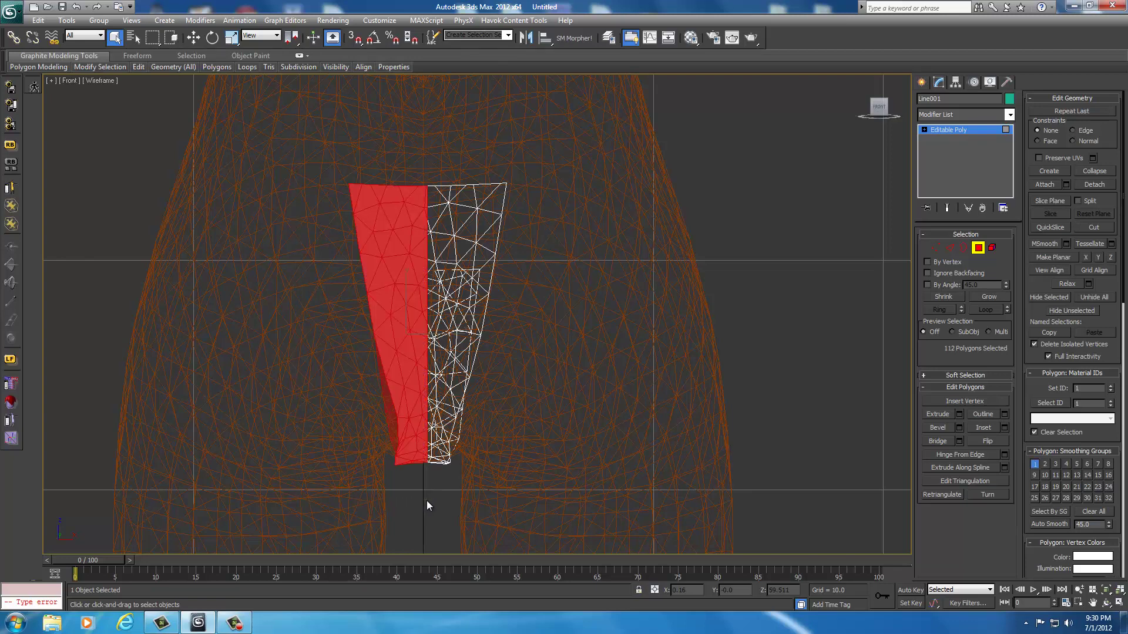
Examine the selection border along the centre cut from the garment's top edge to its bottom in the front view
scroll(464, 296, up, 8)
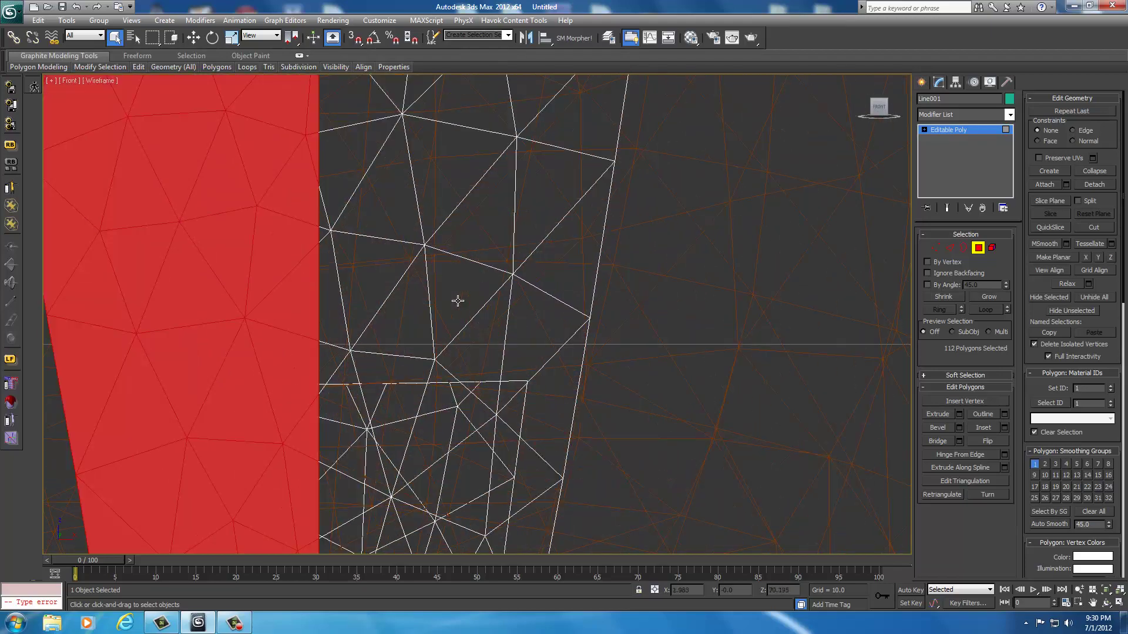
middle_drag(410, 242, 523, 355)
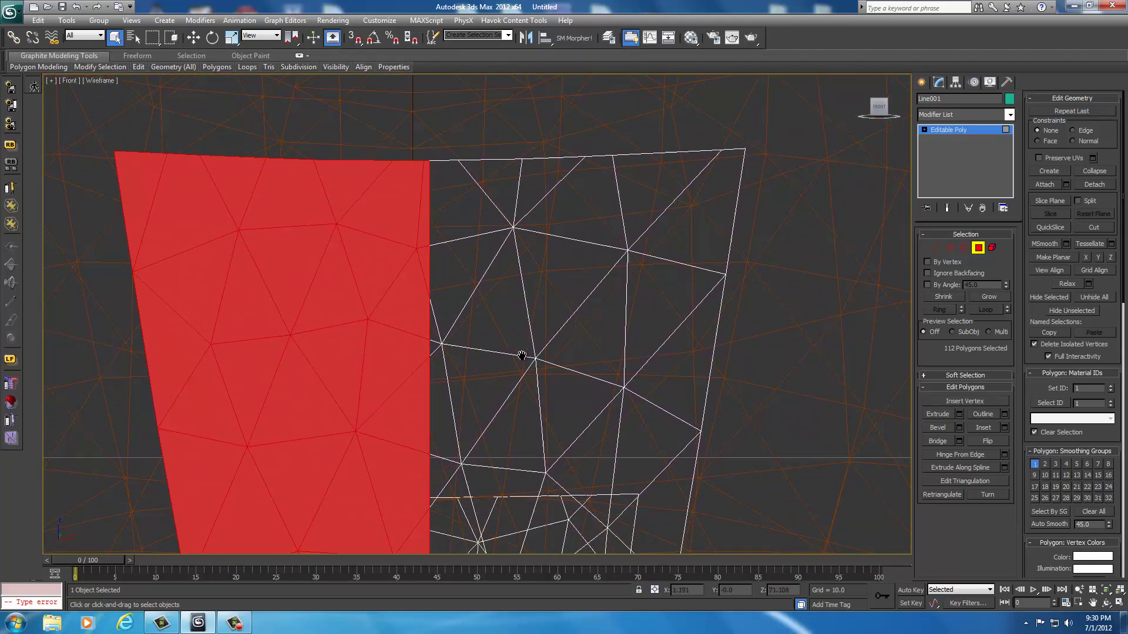
scroll(522, 356, up, 3)
middle_drag(417, 382, 432, 214)
mouse_move(427, 439)
middle_down()
mouse_move(436, 262)
mouse_move(454, 257)
mouse_move(474, 417)
mouse_move(481, 241)
middle_up()
mouse_move(479, 432)
middle_down()
mouse_move(483, 249)
mouse_move(464, 248)
middle_up()
middle_drag(462, 392, 465, 204)
middle_drag(462, 327, 462, 506)
scroll(457, 351, down, 2)
middle_drag(456, 350, 486, 359)
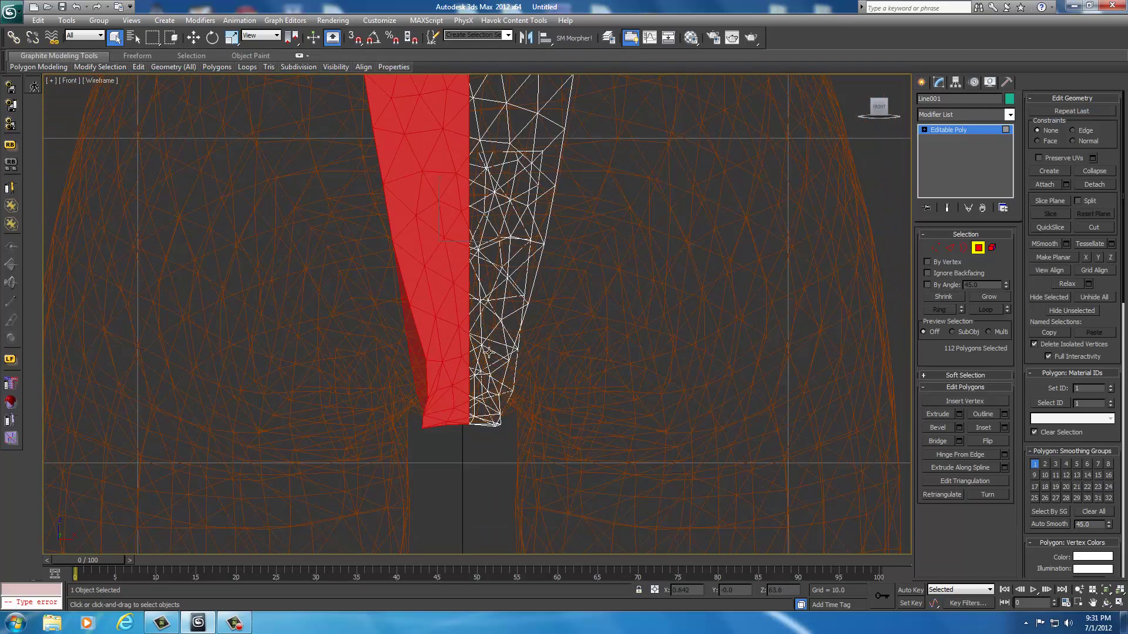
middle_drag(493, 235, 492, 345)
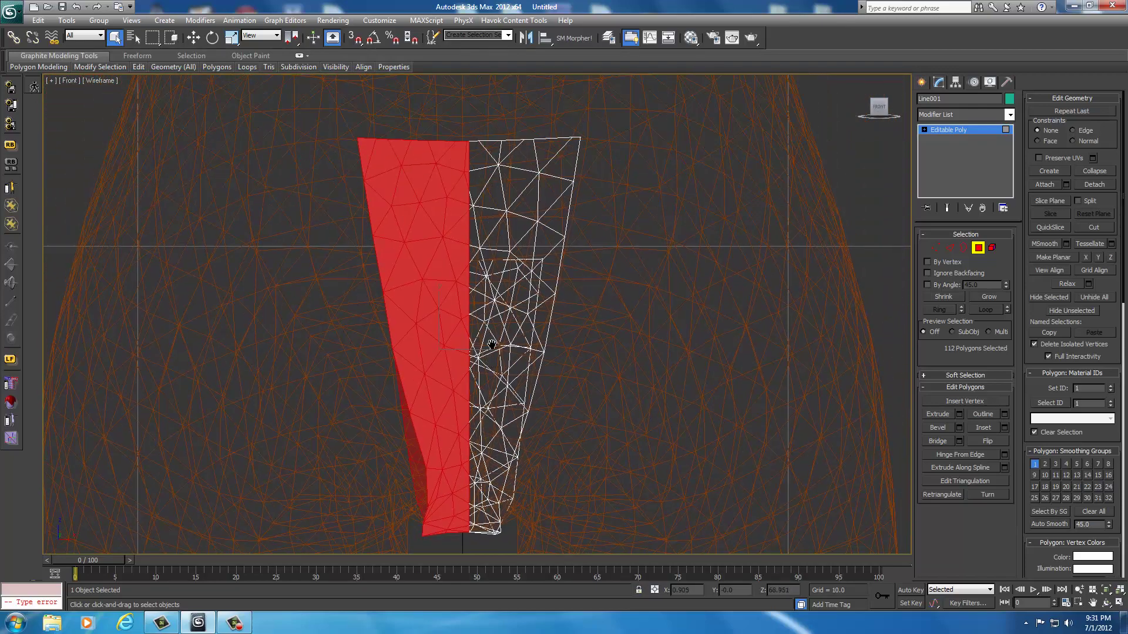
Switch to the back view and examine the selection border along the centre cut
click(68, 80)
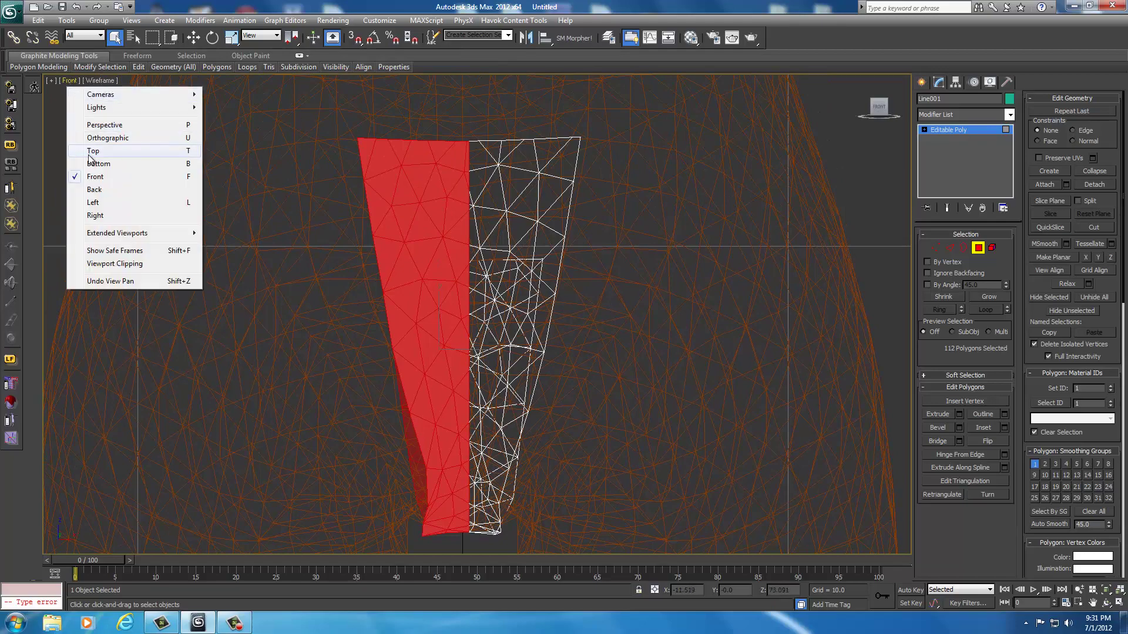
click(89, 195)
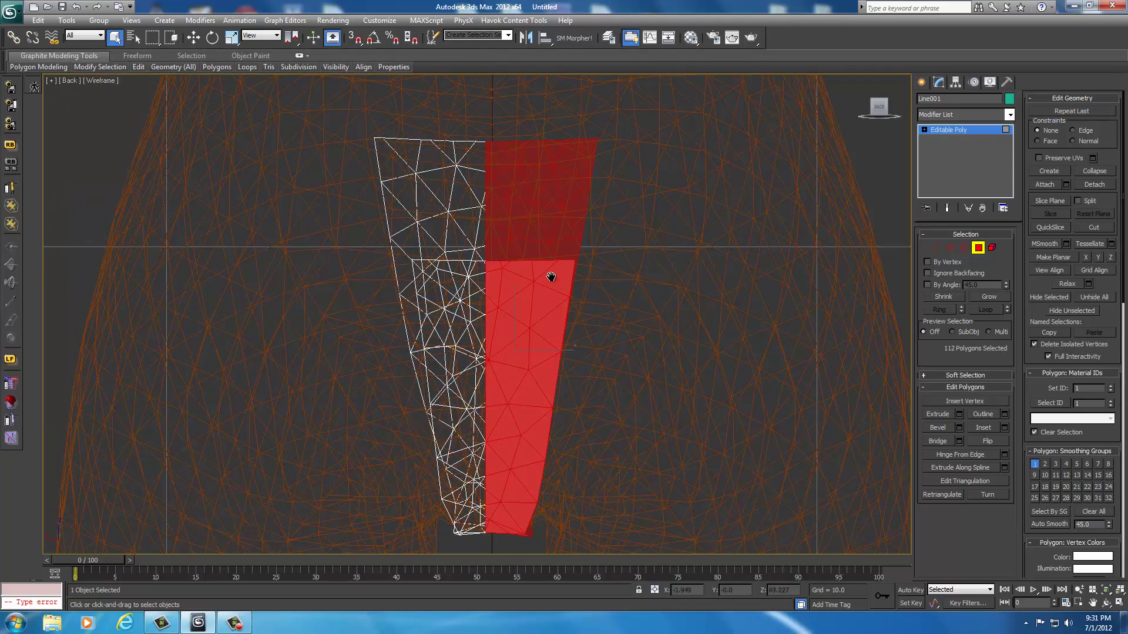
middle_drag(549, 277, 498, 311)
scroll(523, 198, up, 4)
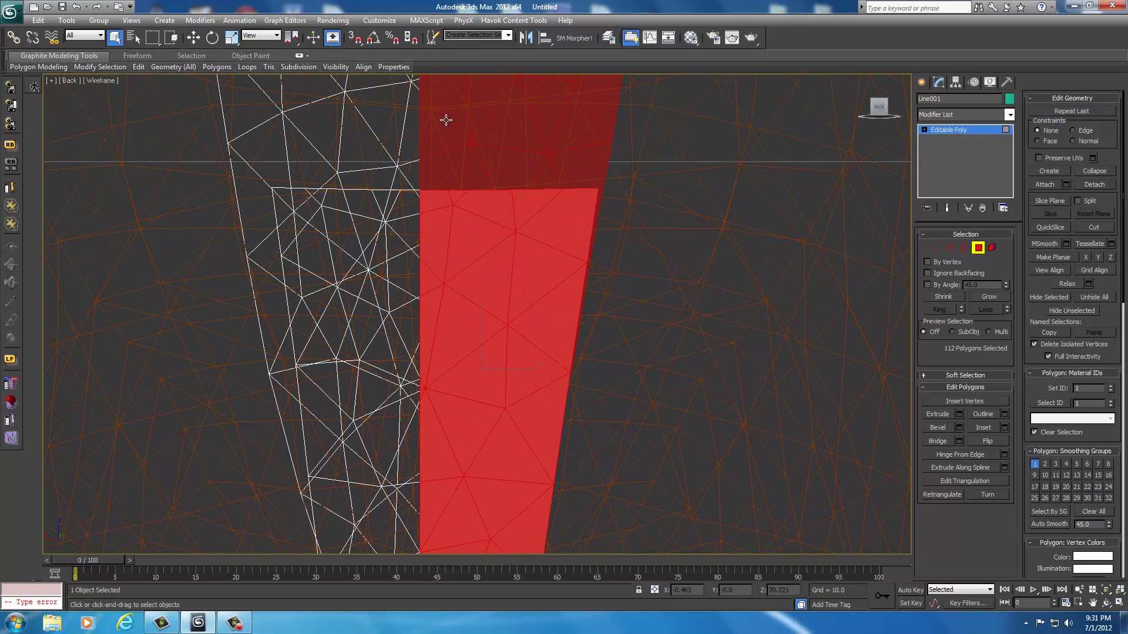
scroll(506, 247, up, 4)
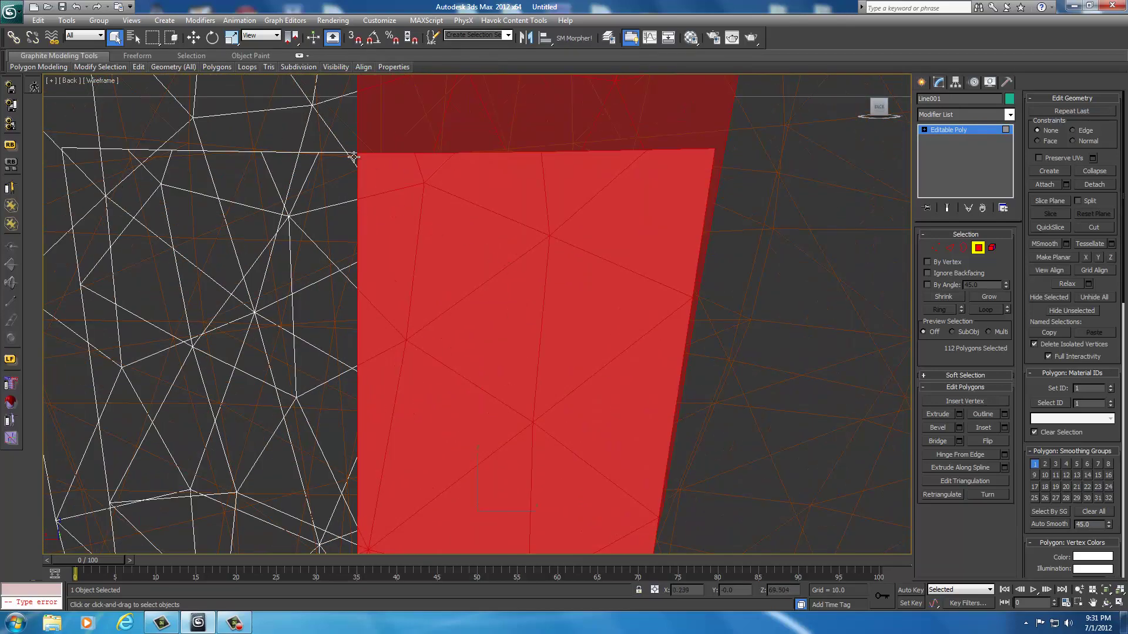
middle_drag(383, 398, 426, 210)
middle_drag(428, 385, 427, 187)
middle_drag(424, 351, 425, 427)
scroll(418, 280, up, 2)
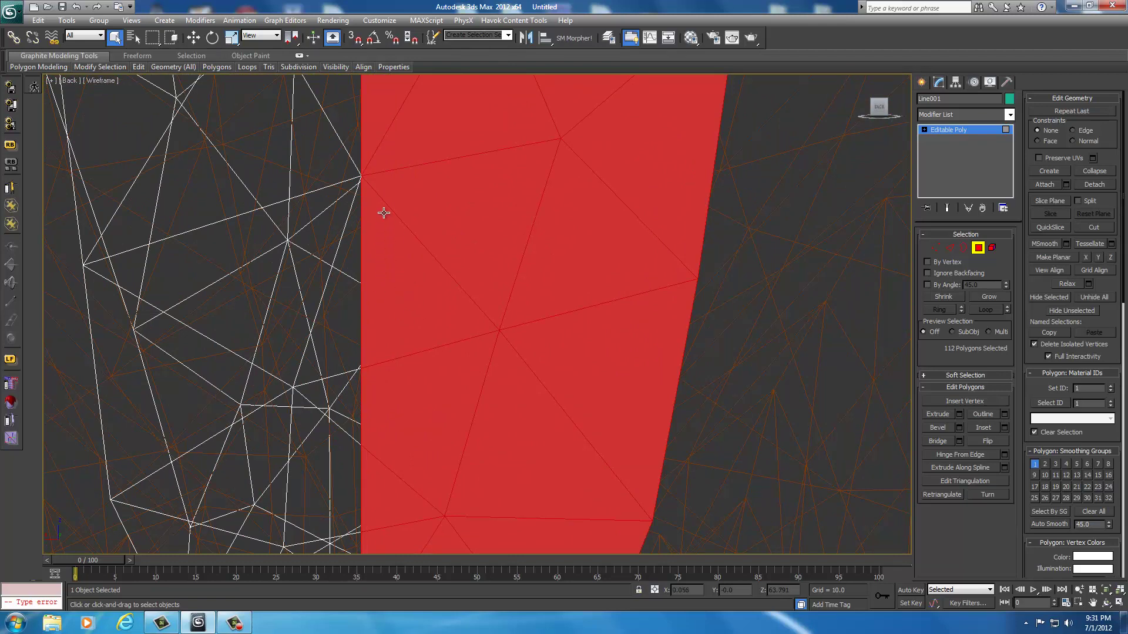
Add the tiny sliver polygons beside the centre cut on the garment's lower part to the polygon selection
middle_drag(383, 213, 385, 284)
scroll(364, 267, up, 3)
middle_drag(297, 223, 485, 354)
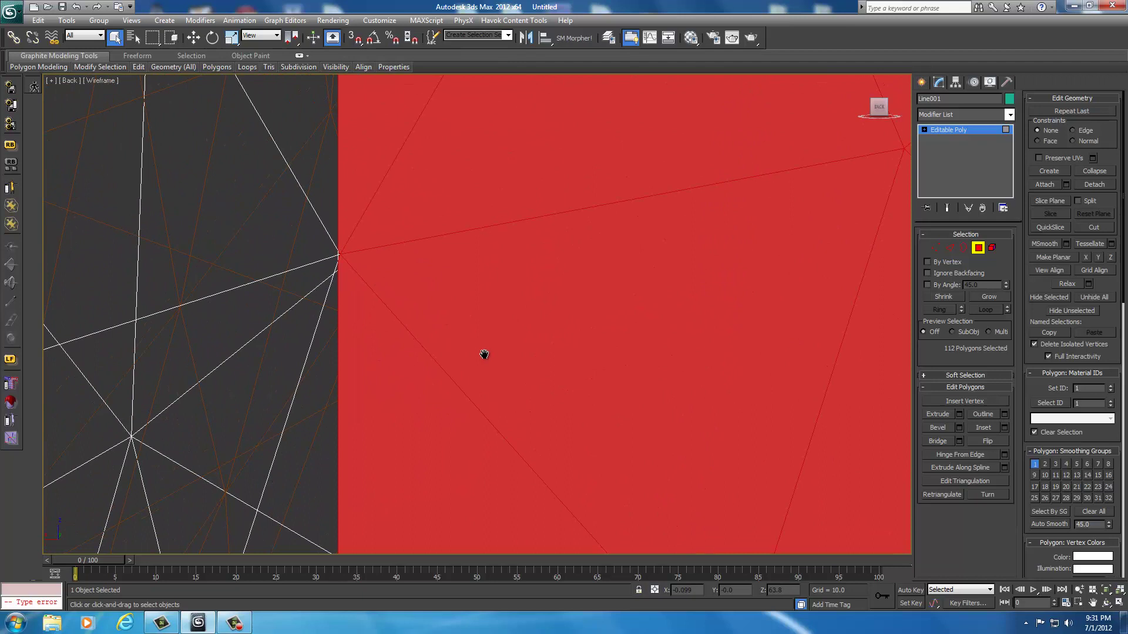
scroll(473, 352, up, 2)
middle_drag(267, 221, 463, 302)
scroll(466, 312, up, 2)
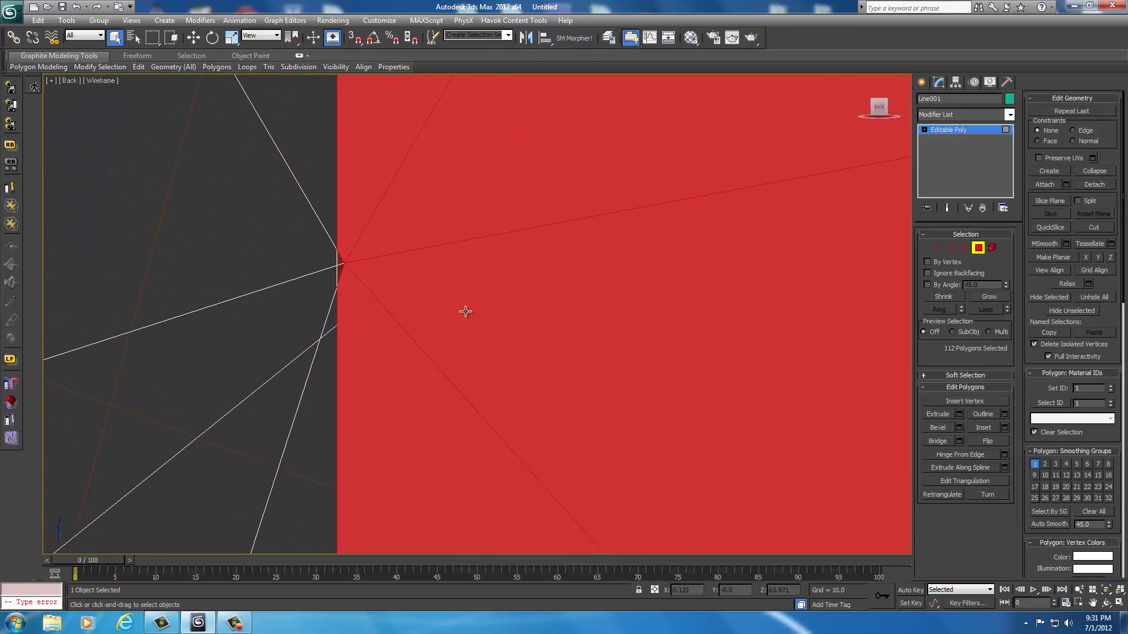
ctrl+click(336, 268)
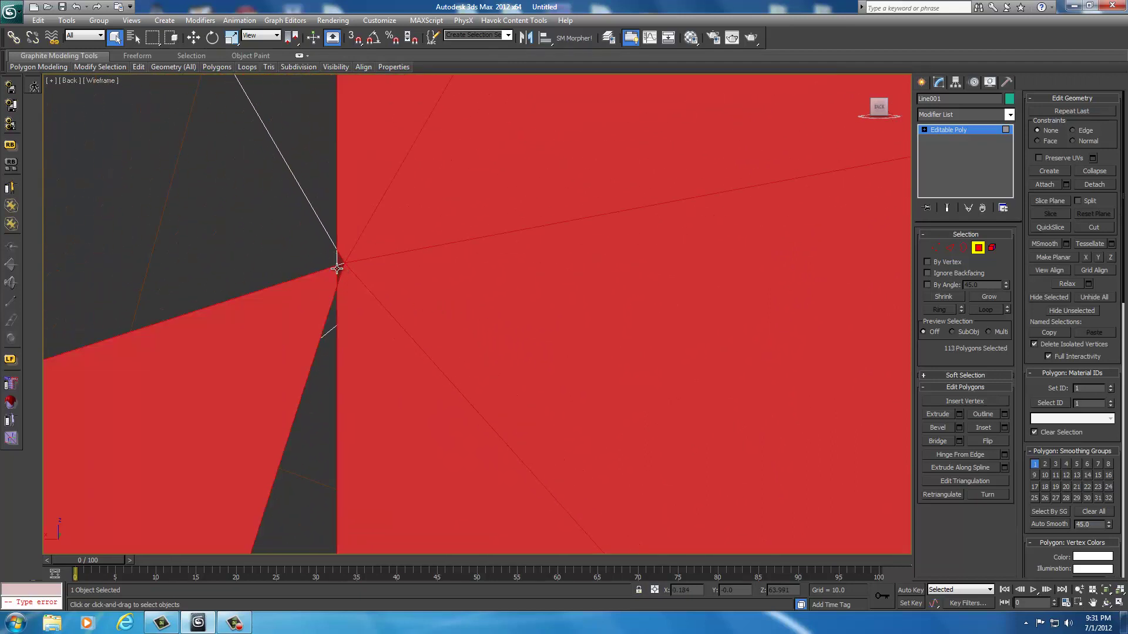
alt+click(320, 287)
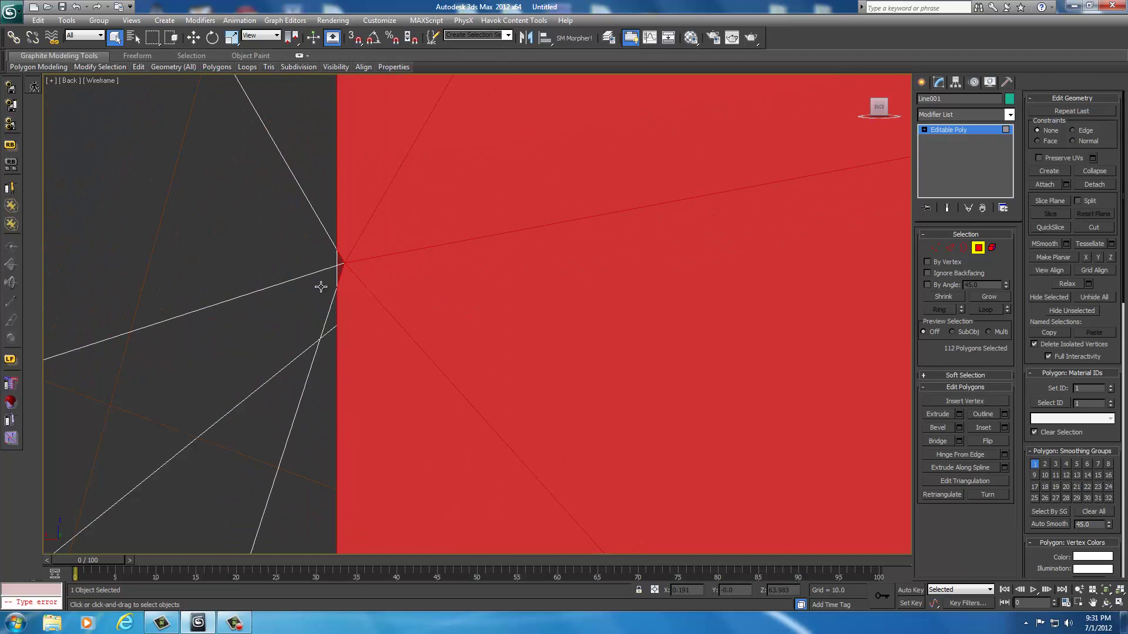
ctrl+click(340, 259)
Examine the selection border along the centre cut upward to the garment's upper part in the back view
middle_drag(396, 188, 411, 395)
middle_drag(394, 140, 395, 434)
middle_drag(400, 144, 399, 417)
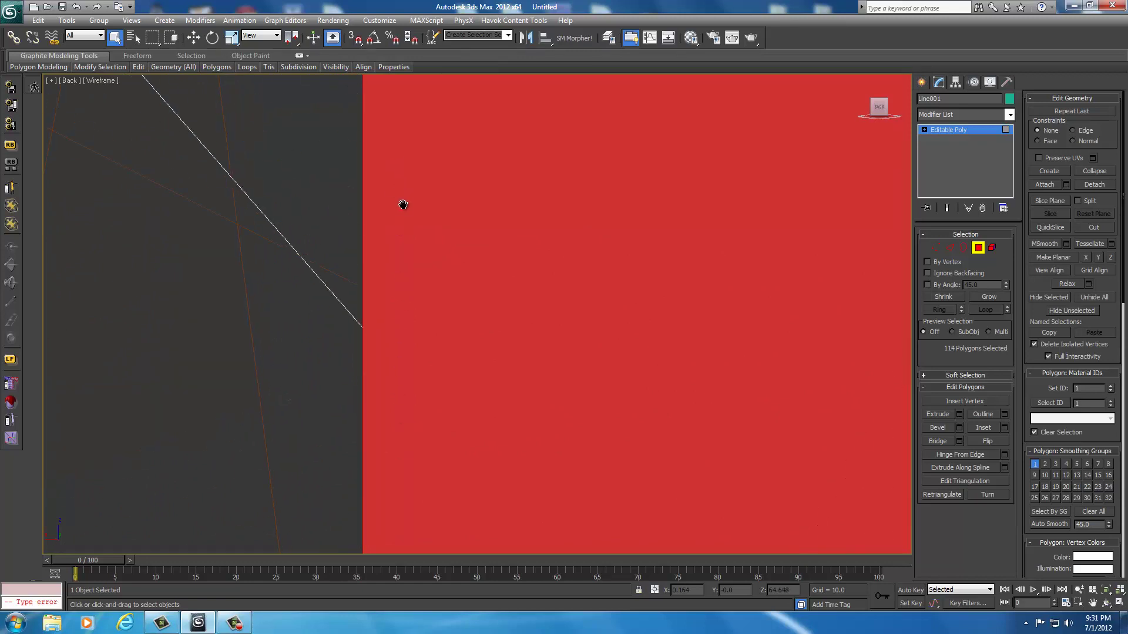
middle_drag(403, 203, 435, 449)
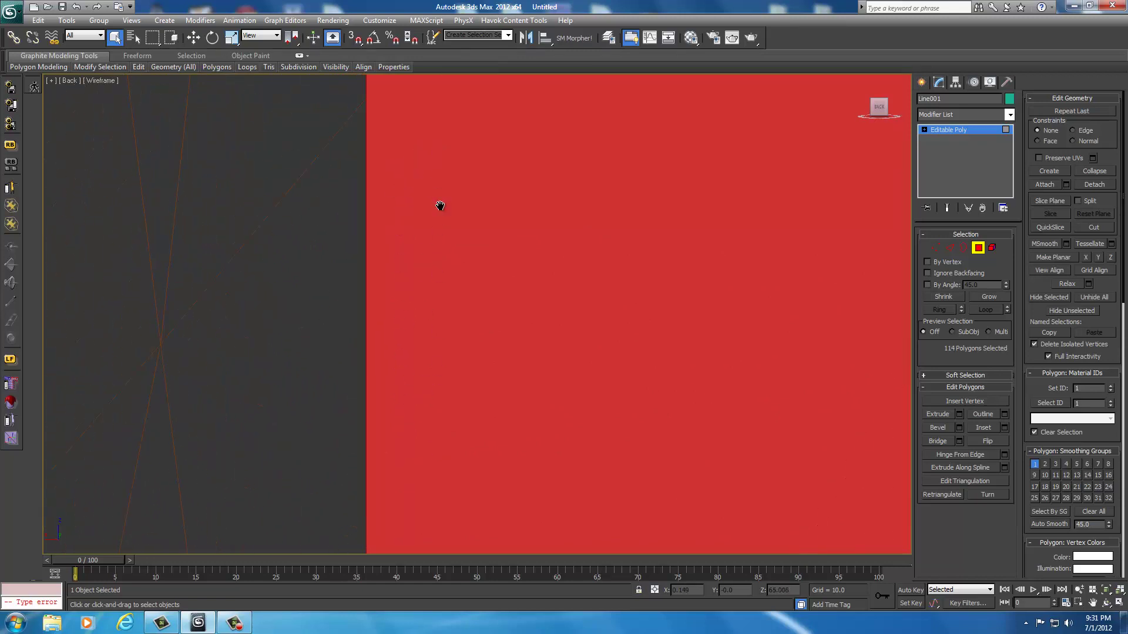
middle_drag(441, 206, 441, 448)
middle_drag(442, 271, 443, 375)
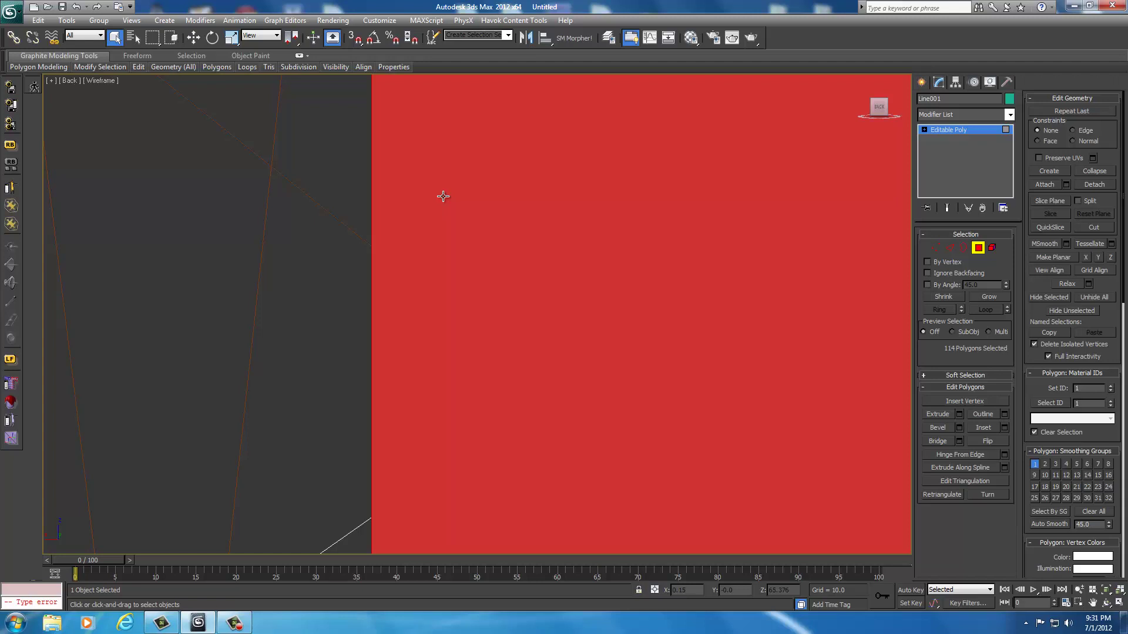
middle_drag(442, 194, 446, 448)
middle_drag(449, 175, 456, 415)
middle_drag(458, 257, 458, 471)
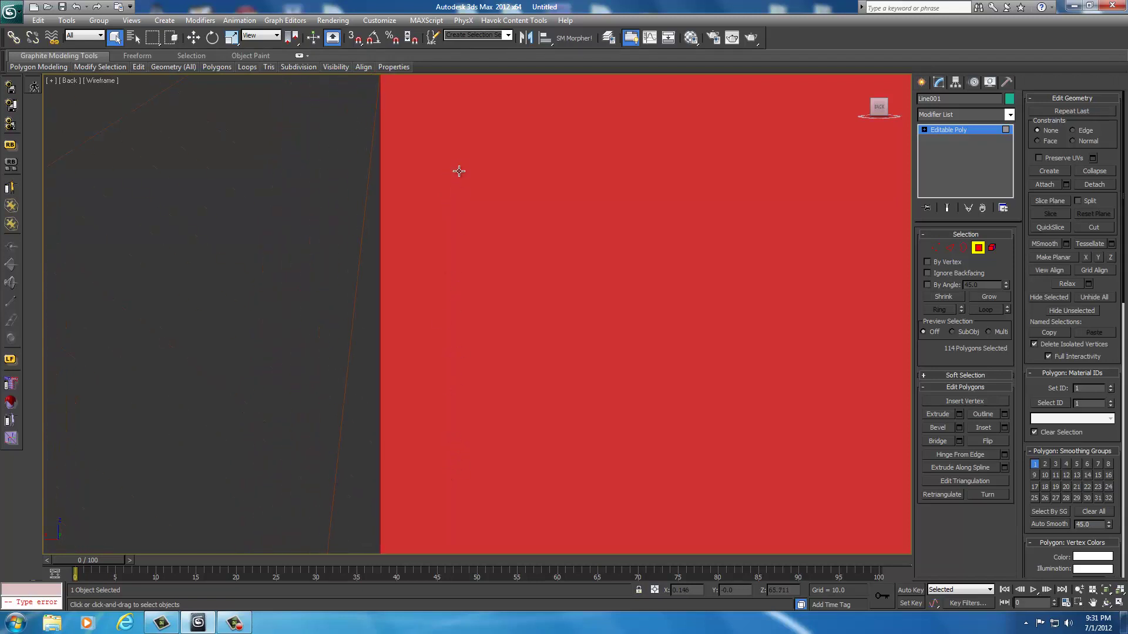
middle_drag(458, 172, 456, 355)
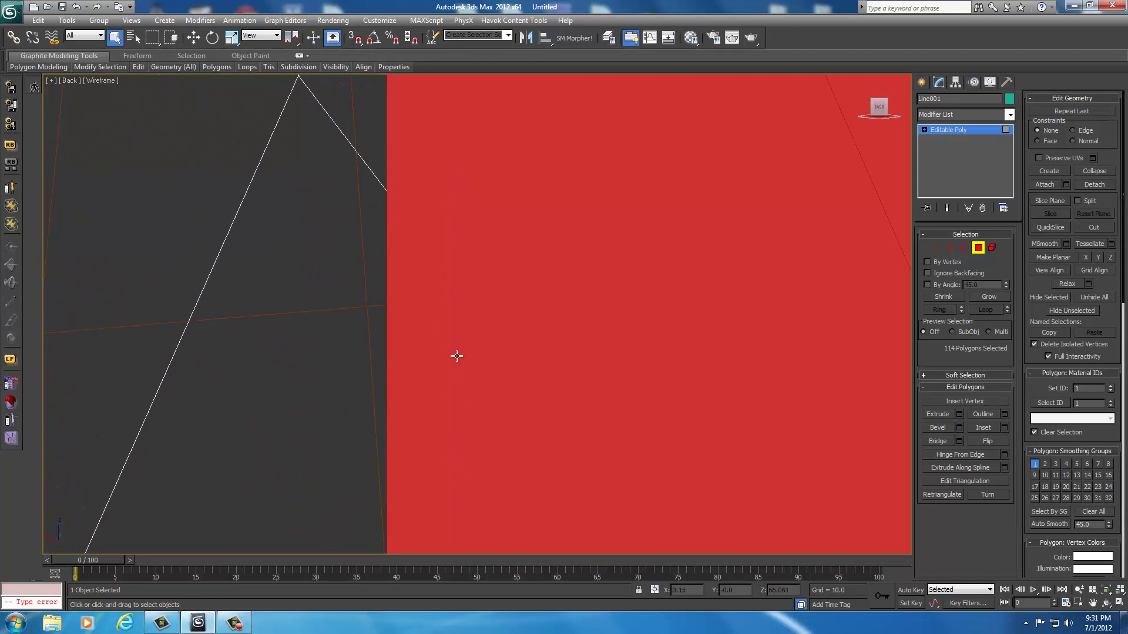
middle_drag(432, 207, 438, 350)
middle_drag(438, 192, 441, 453)
middle_drag(441, 200, 443, 471)
middle_drag(444, 198, 456, 474)
middle_drag(455, 287, 448, 476)
middle_drag(451, 216, 464, 367)
mouse_move(453, 297)
middle_down()
mouse_move(461, 153)
mouse_move(461, 284)
middle_up()
middle_drag(461, 168, 463, 319)
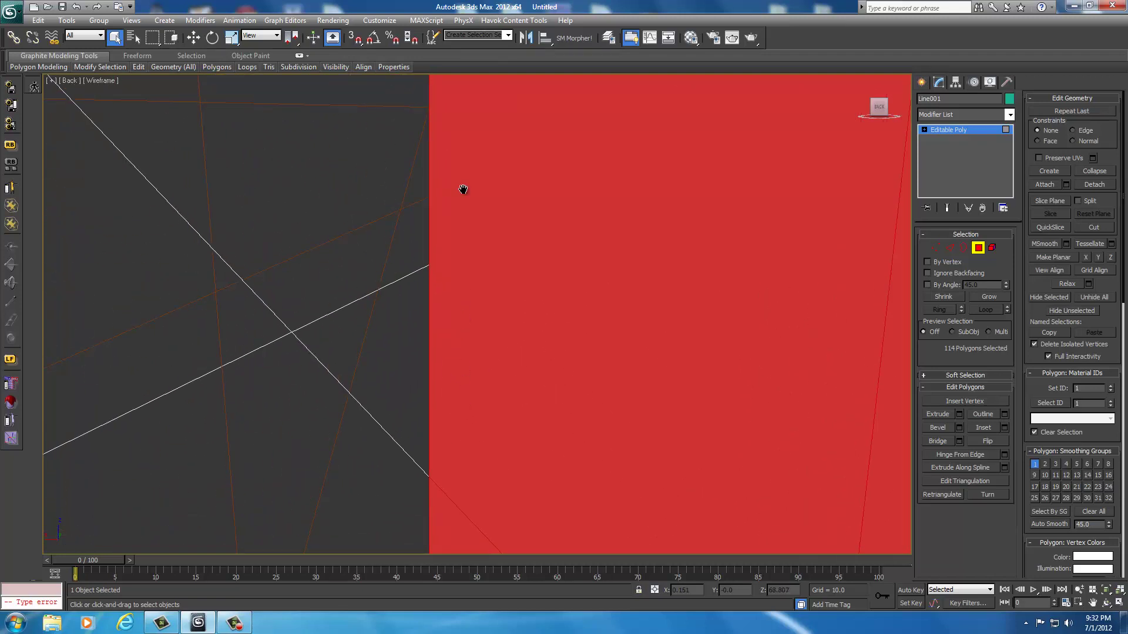
Recheck the selection border along the centre cut down to the garment's bottom edge in the back view
middle_drag(463, 189, 471, 115)
middle_drag(473, 351, 506, 250)
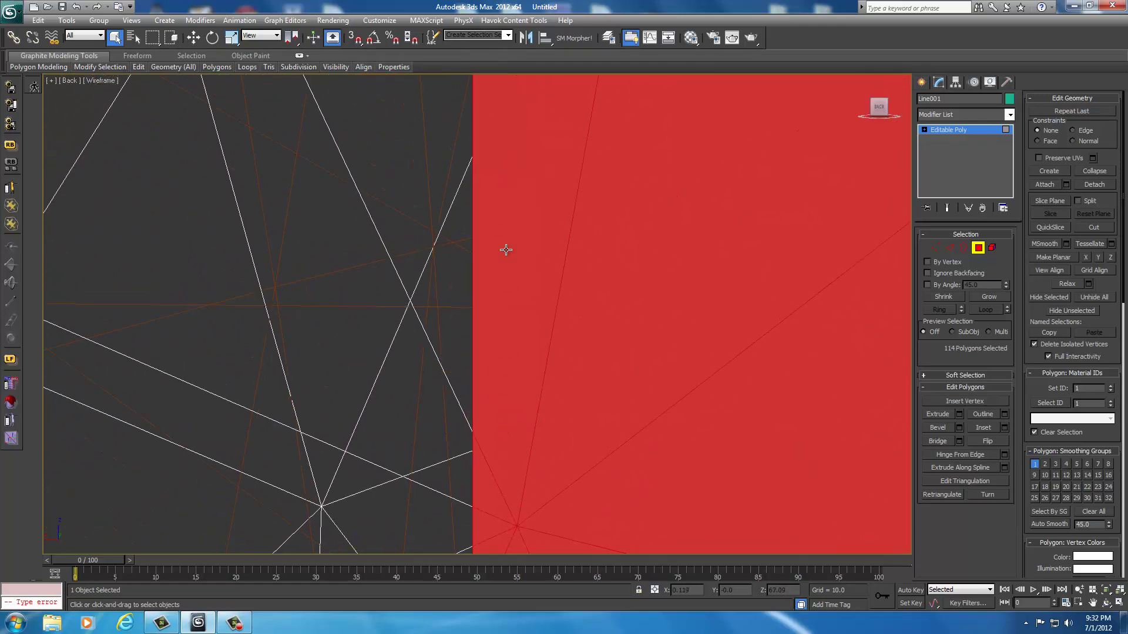
mouse_move(528, 454)
middle_down()
mouse_move(526, 165)
mouse_move(520, 183)
middle_up()
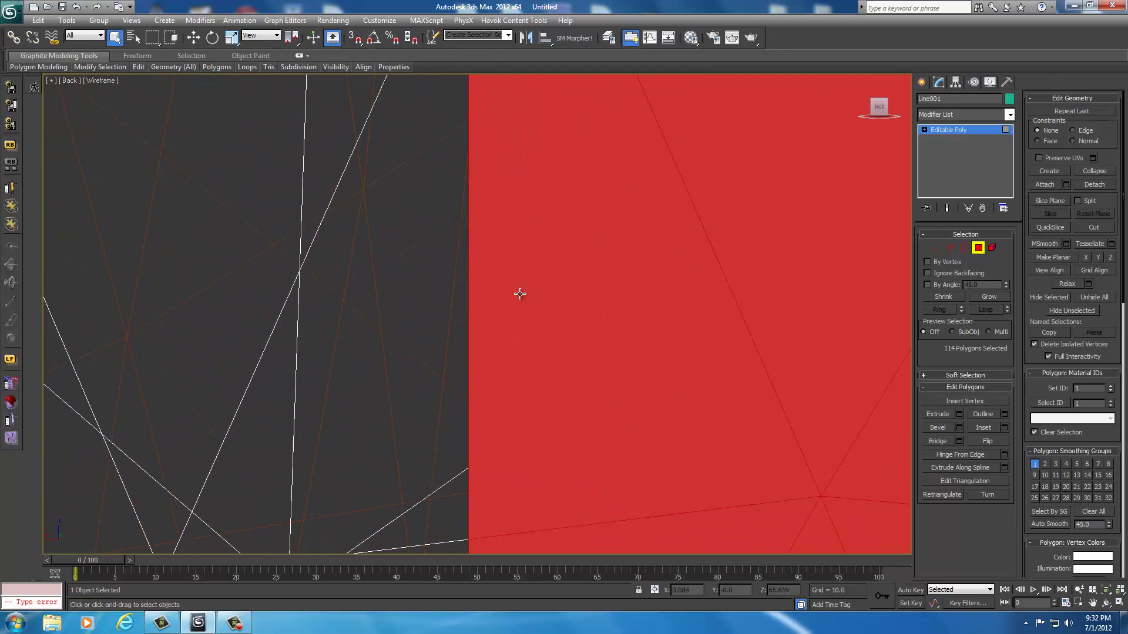
middle_drag(520, 293, 521, 415)
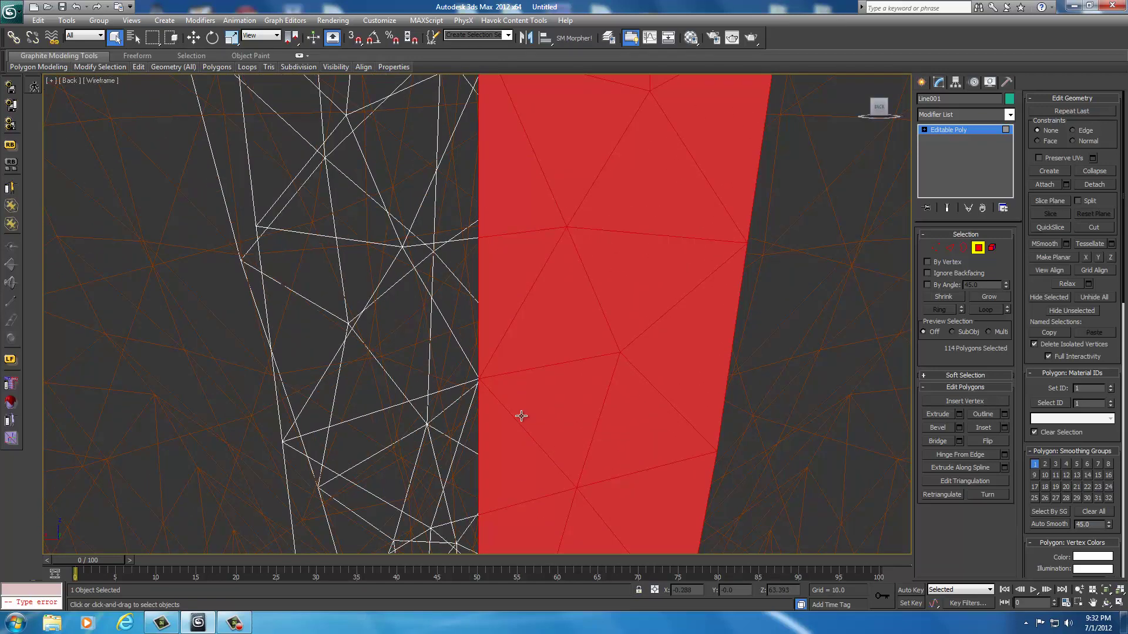
scroll(521, 416, down, 1)
middle_drag(531, 478, 523, 223)
scroll(495, 433, up, 3)
middle_drag(496, 411, 520, 288)
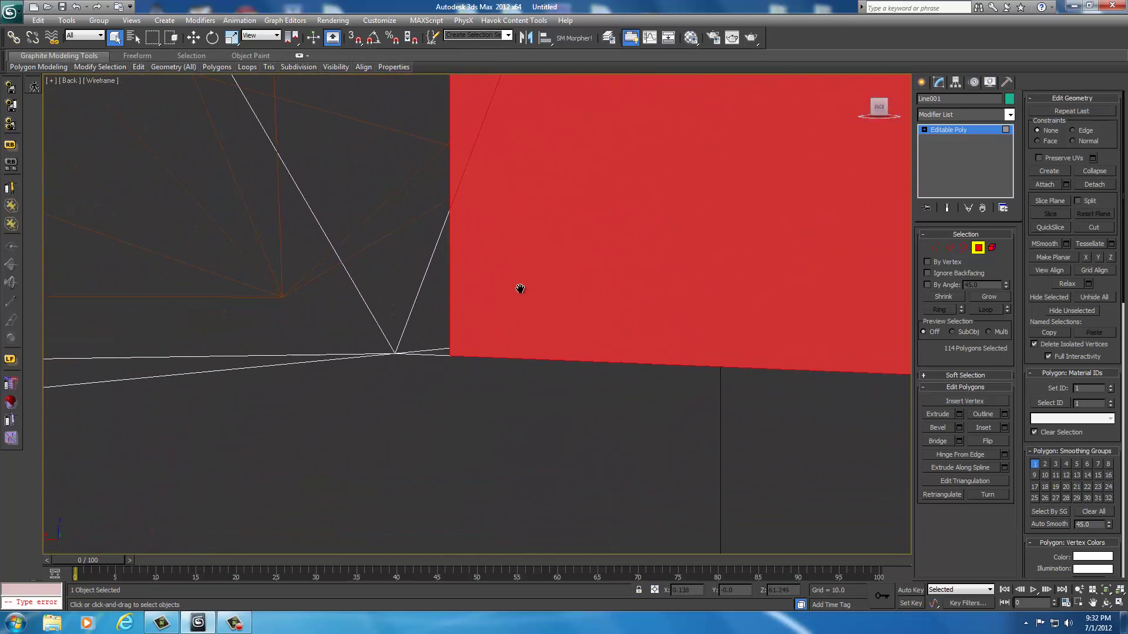
drag(0, 0, 0, 0)
middle_drag(520, 288, 510, 463)
middle_drag(504, 235, 499, 490)
middle_drag(506, 253, 506, 527)
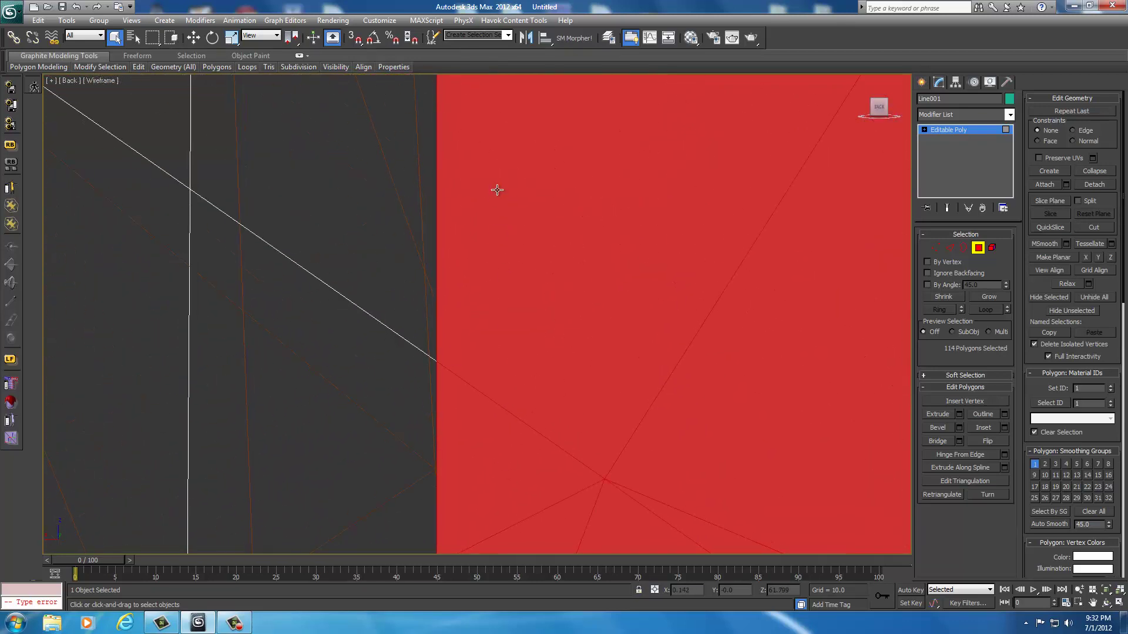
middle_drag(497, 190, 492, 353)
scroll(464, 275, down, 4)
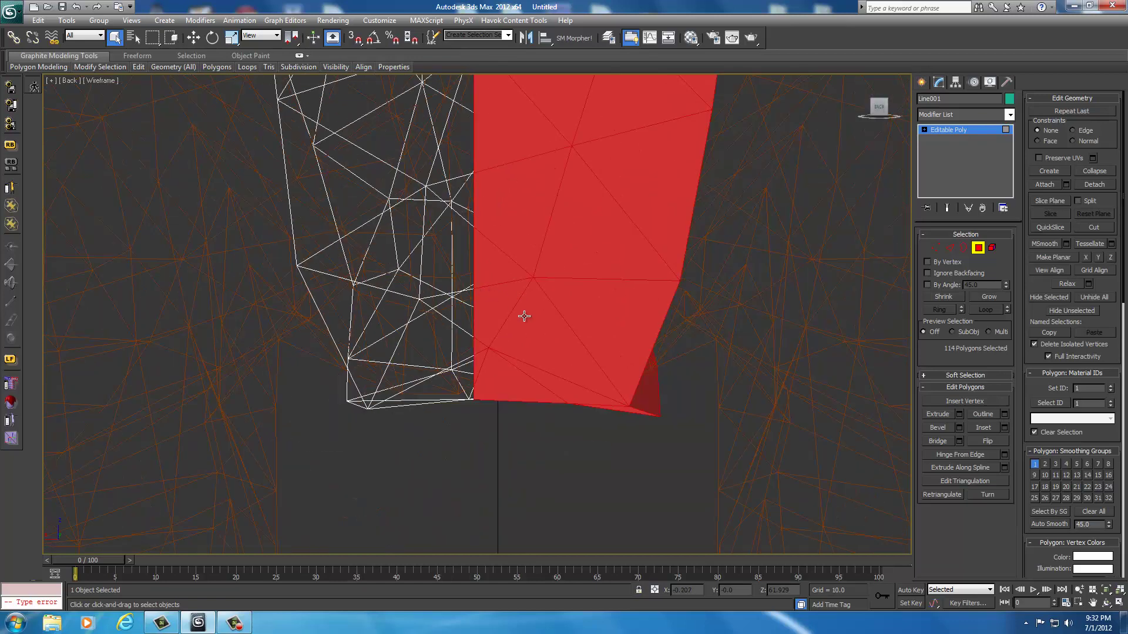
middle_drag(512, 154, 513, 386)
scroll(496, 282, down, 2)
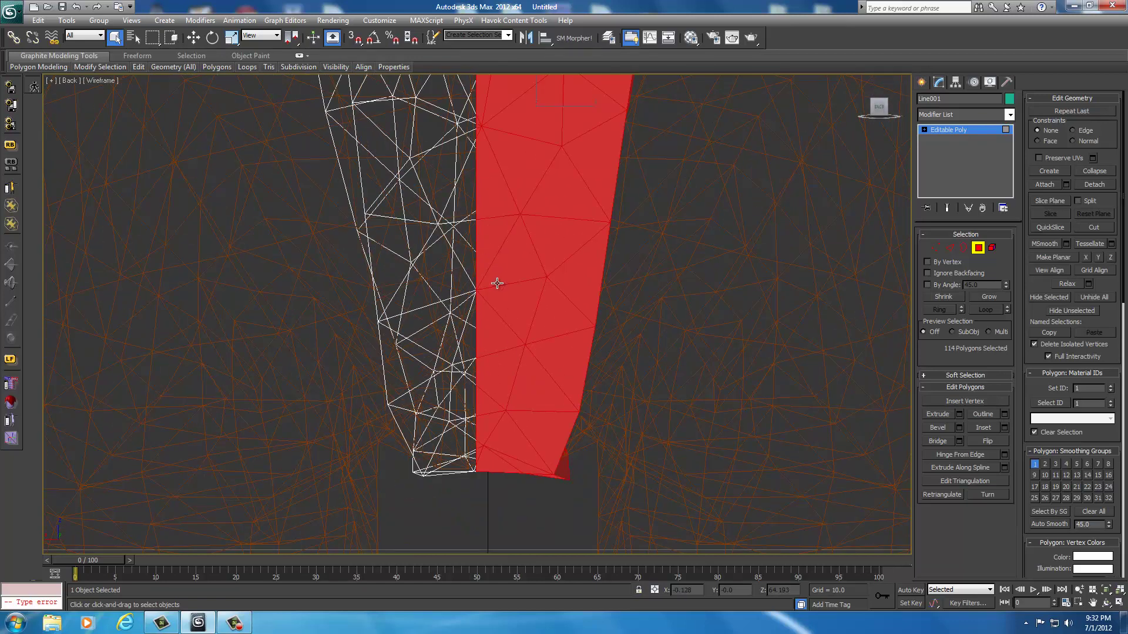
scroll(497, 282, up, 5)
middle_drag(491, 159, 490, 264)
scroll(489, 265, up, 5)
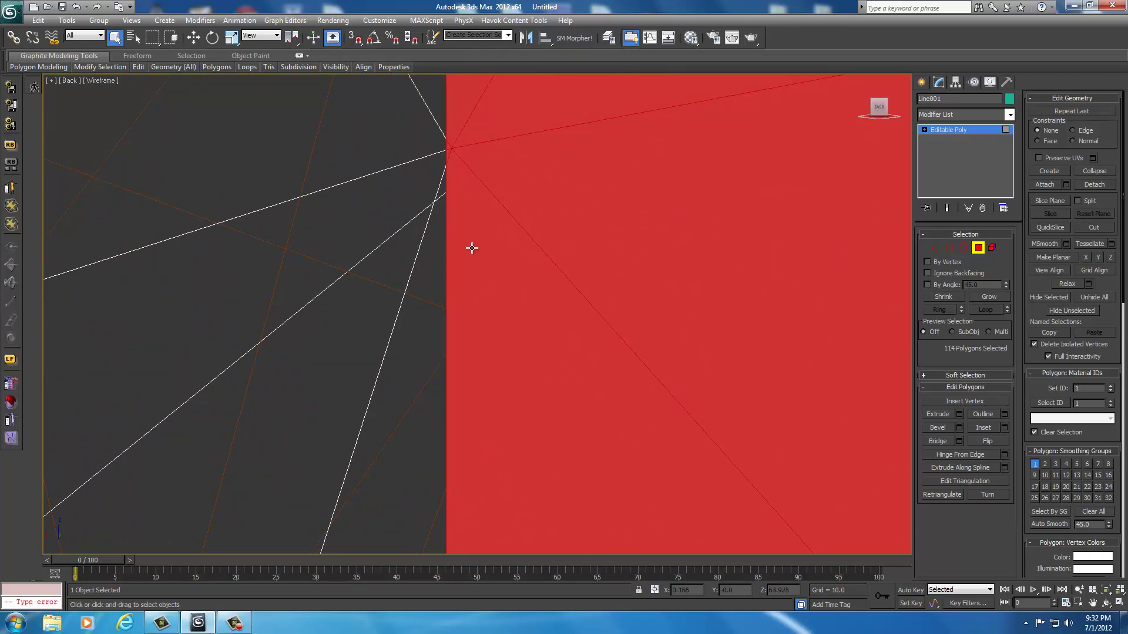
scroll(472, 247, down, 10)
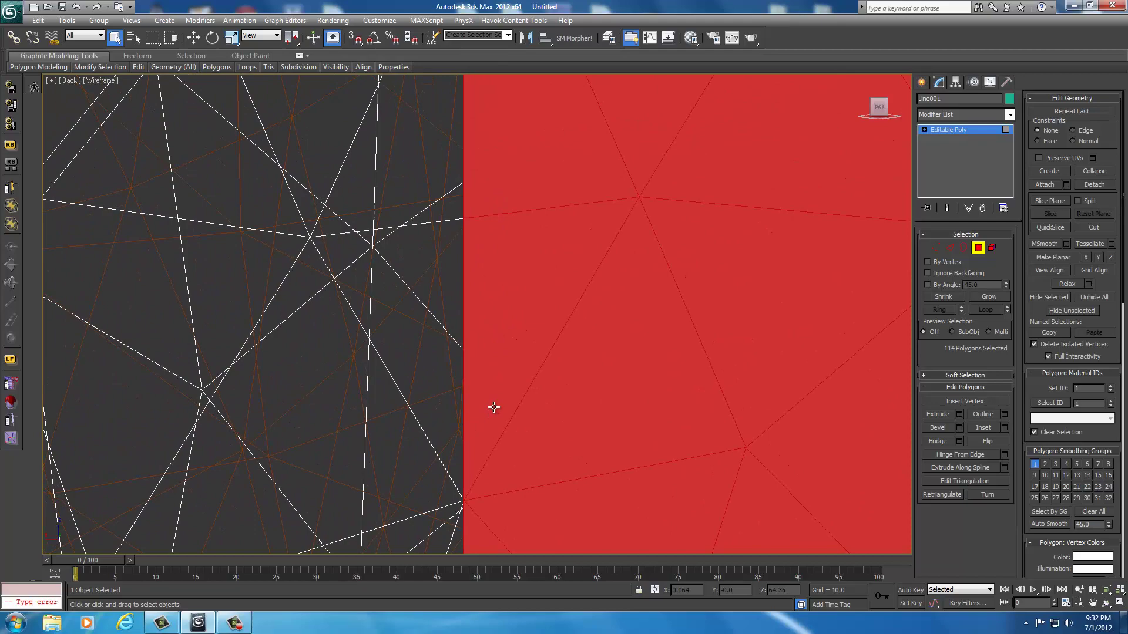
scroll(493, 407, down, 6)
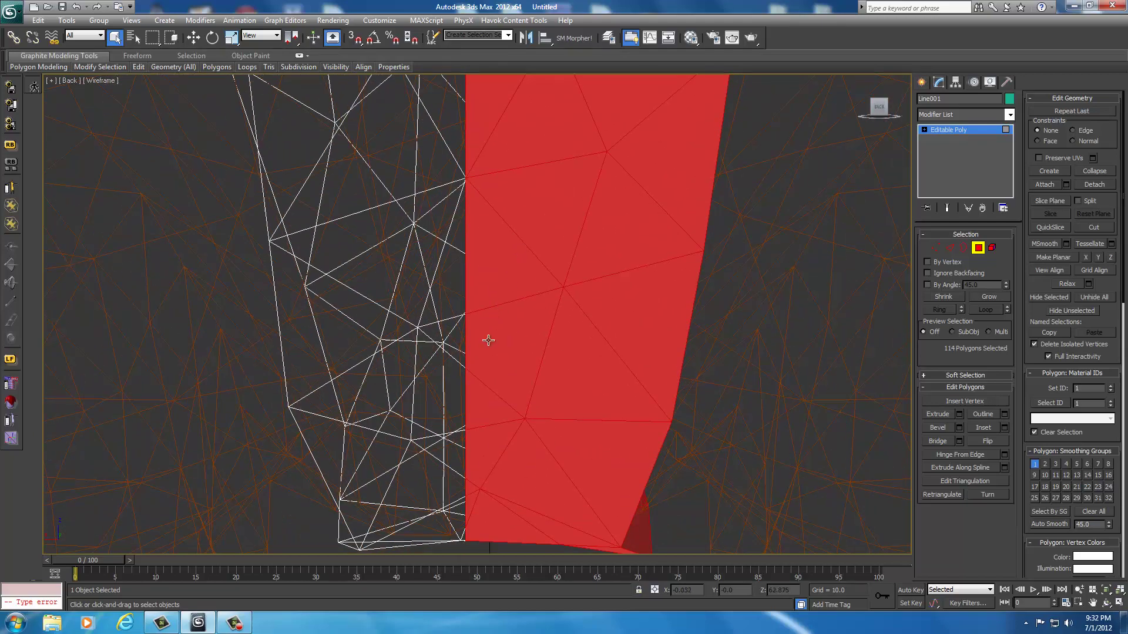
scroll(488, 340, down, 8)
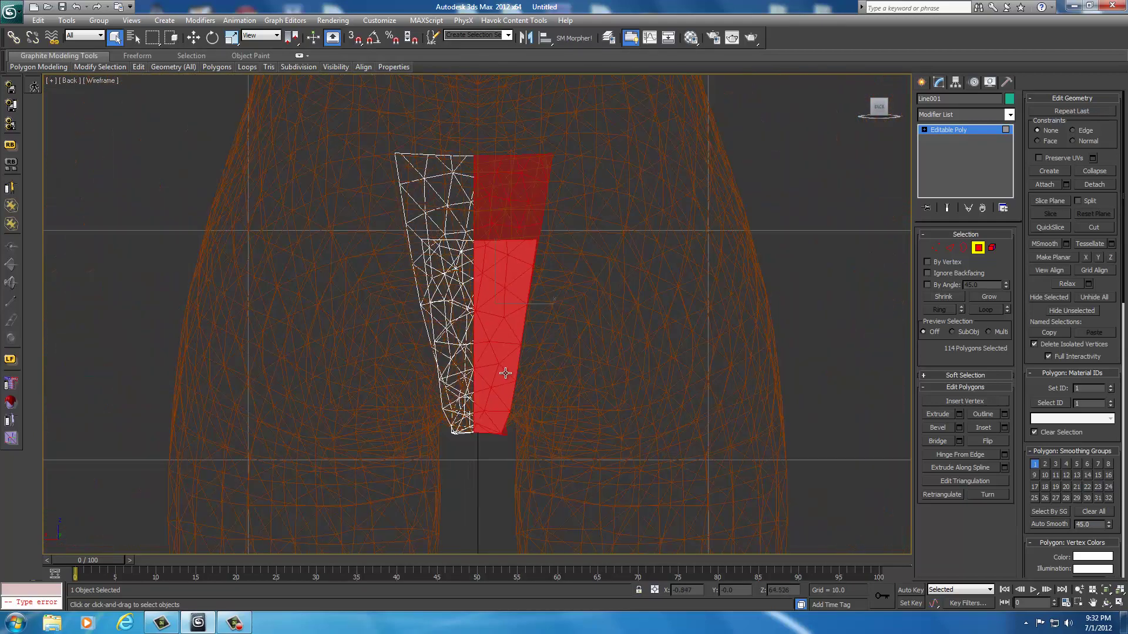
Switch to the front view and delete the selected half of the garment's polygons
click(69, 81)
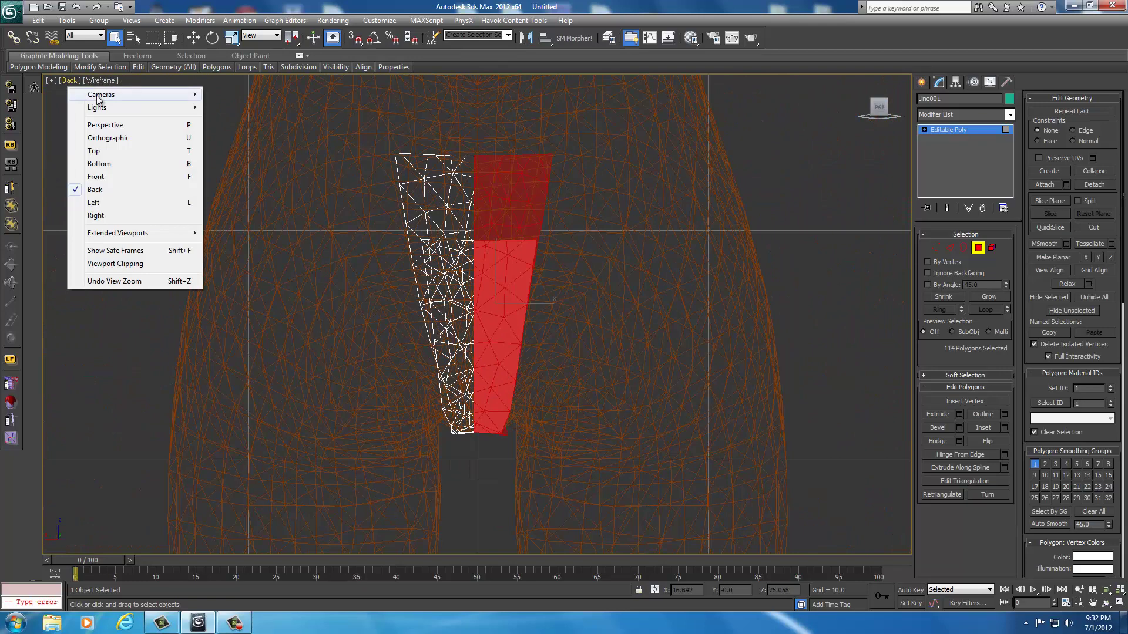
click(97, 174)
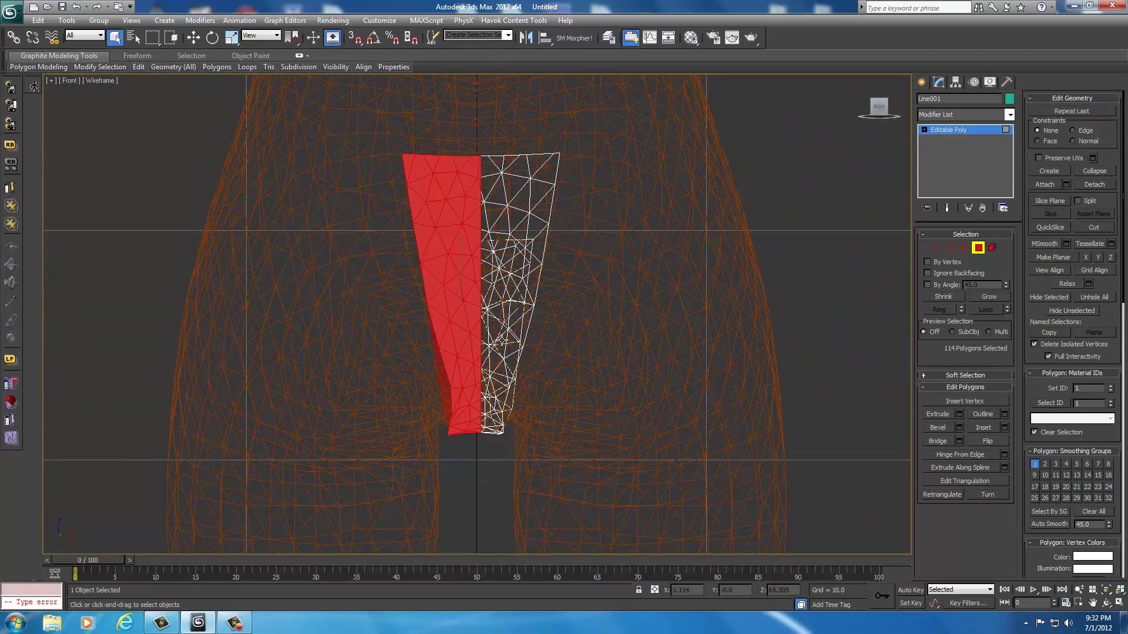
click(502, 341)
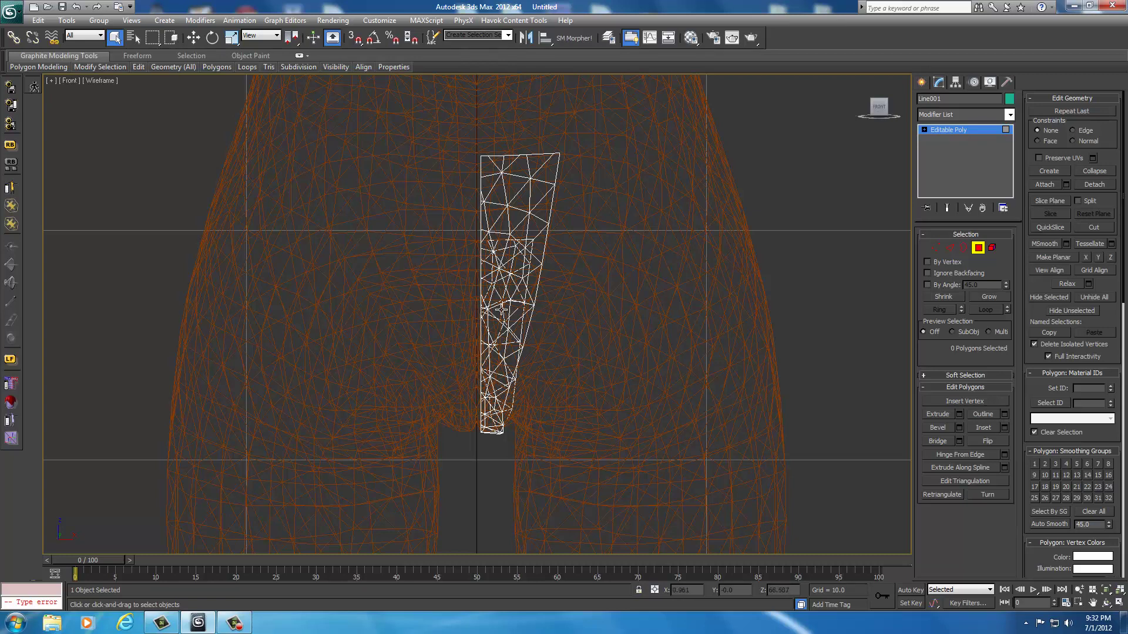
At vertex level, move the selected vertices along the centre cut to X 0, and return to object level
click(936, 249)
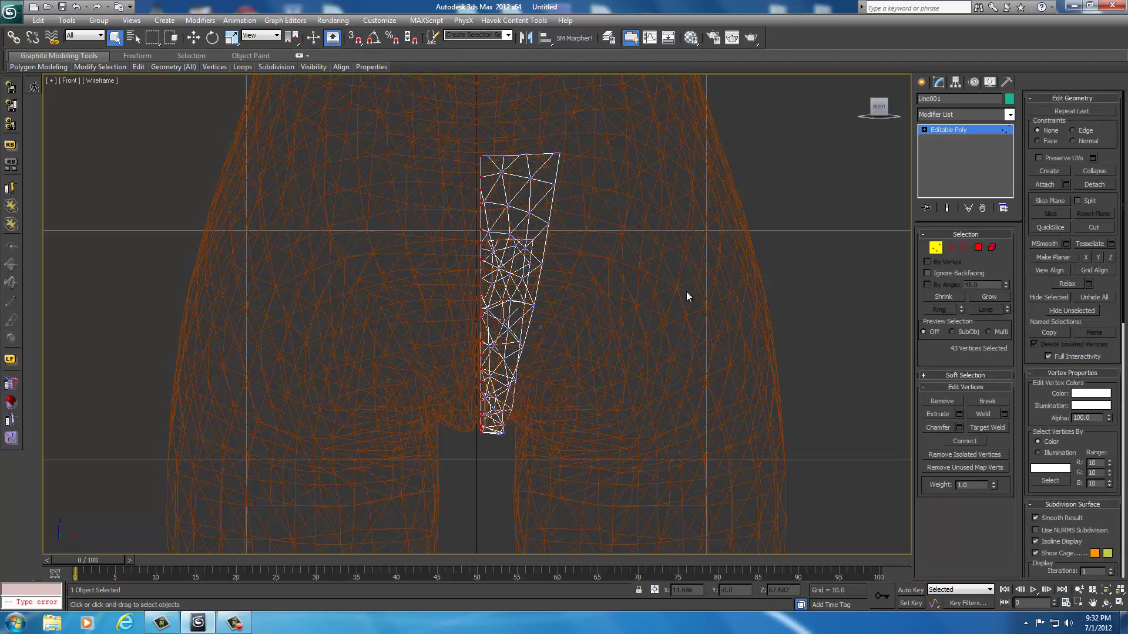
scroll(536, 219, up, 10)
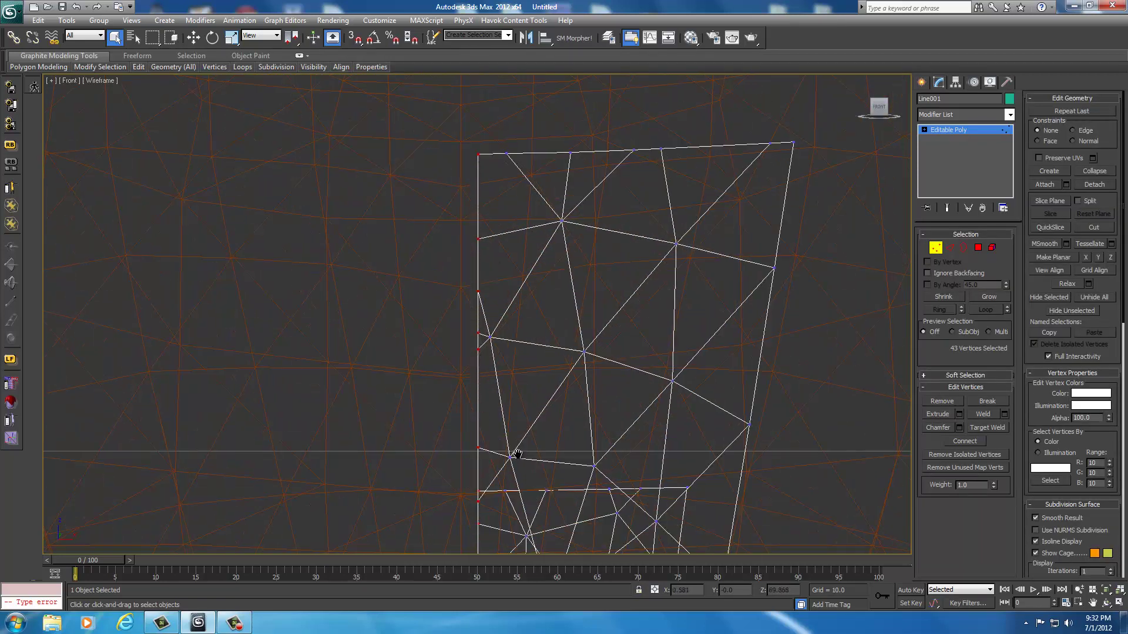
middle_drag(477, 391, 442, 298)
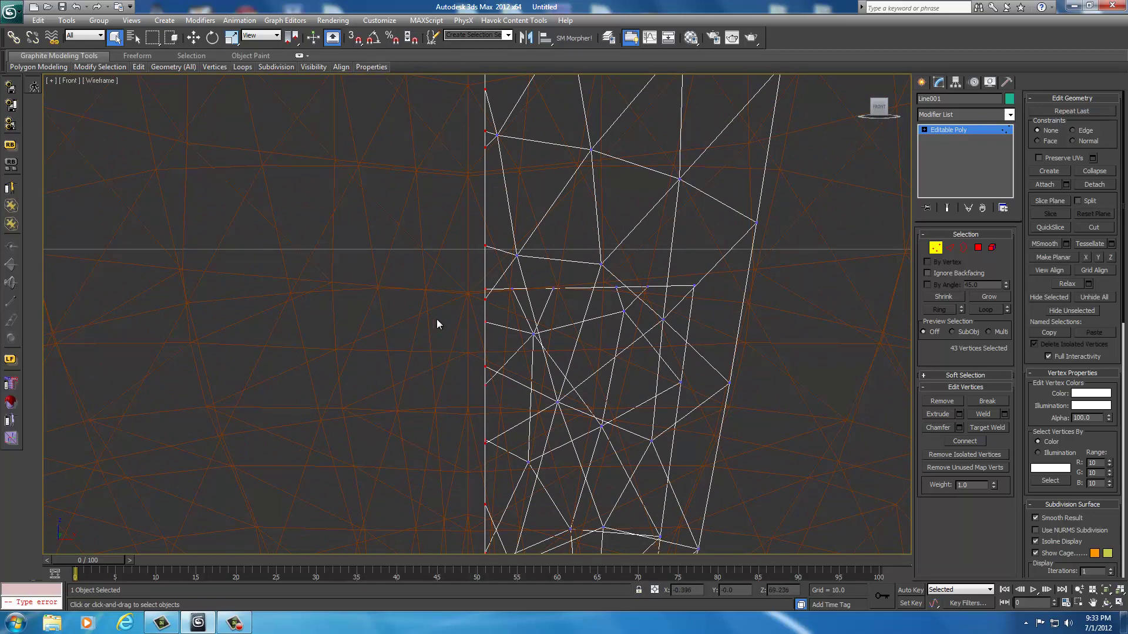
scroll(510, 318, up, 6)
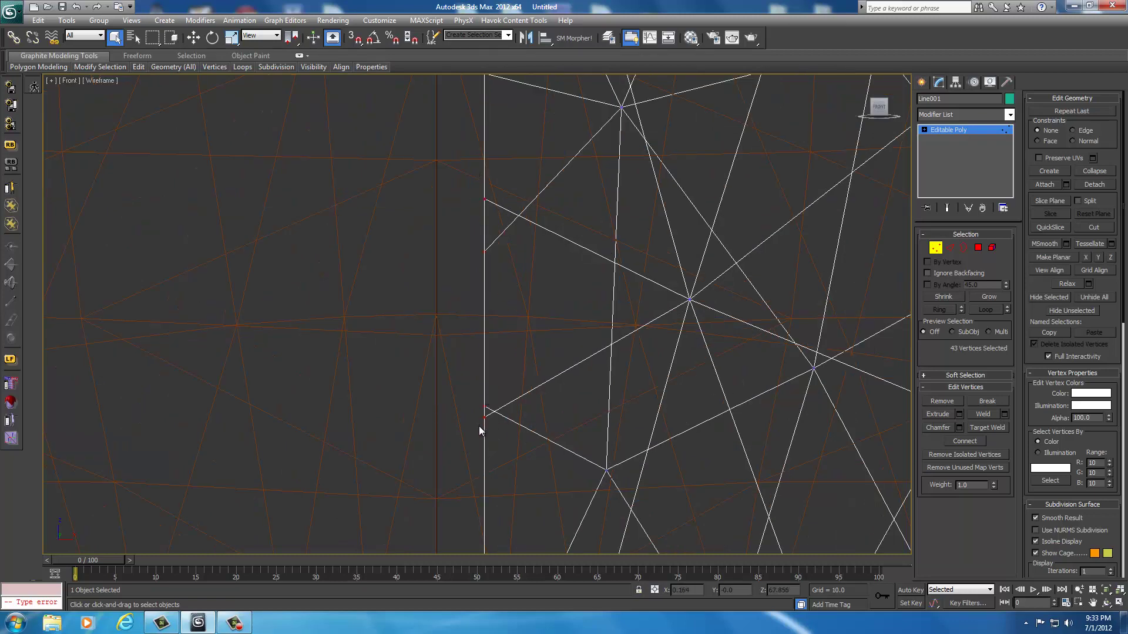
scroll(544, 370, down, 8)
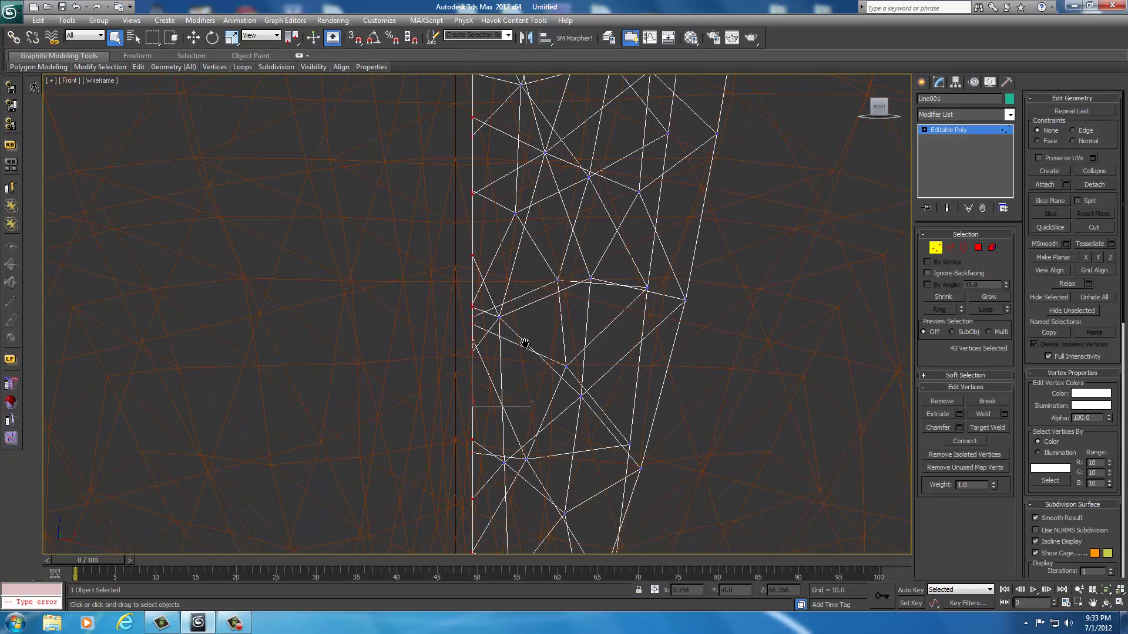
right_click(500, 331)
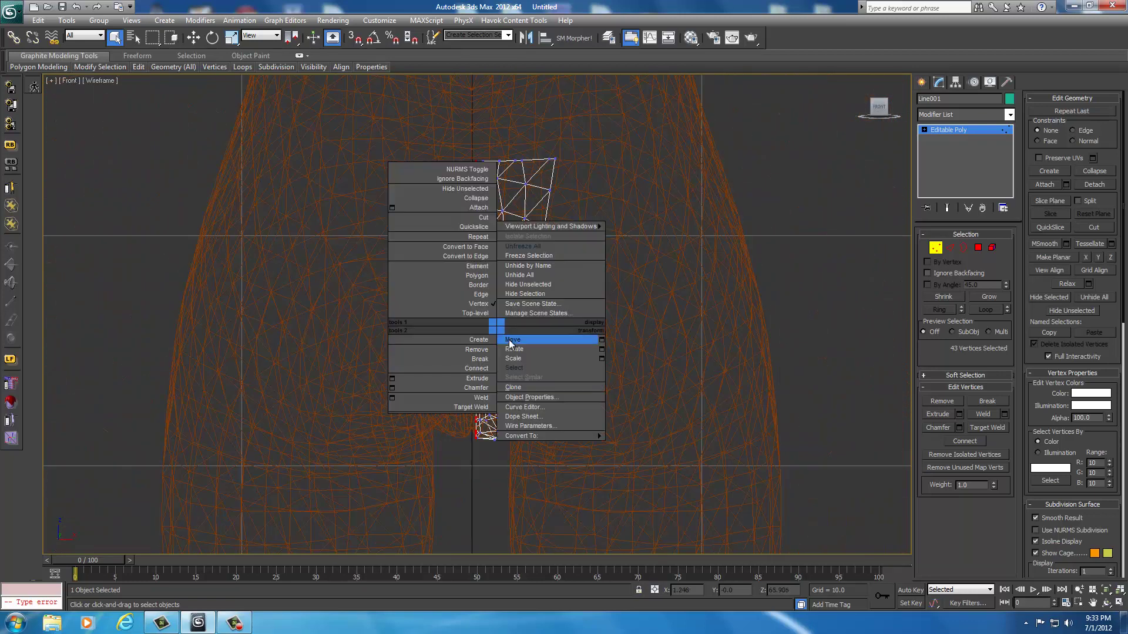
click(510, 340)
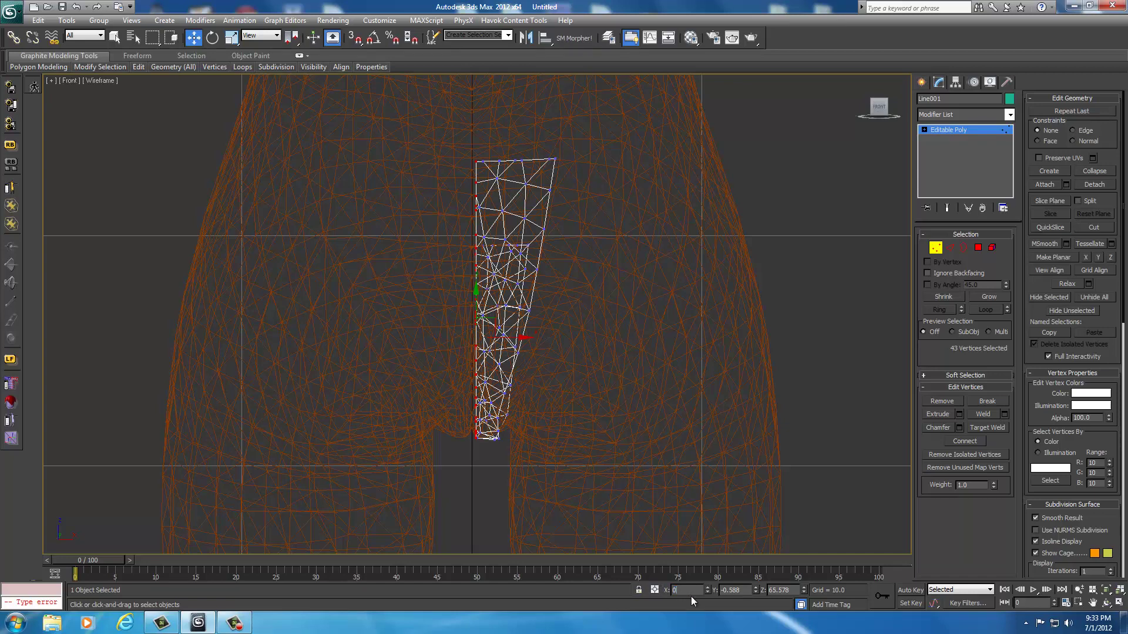
key(Return)
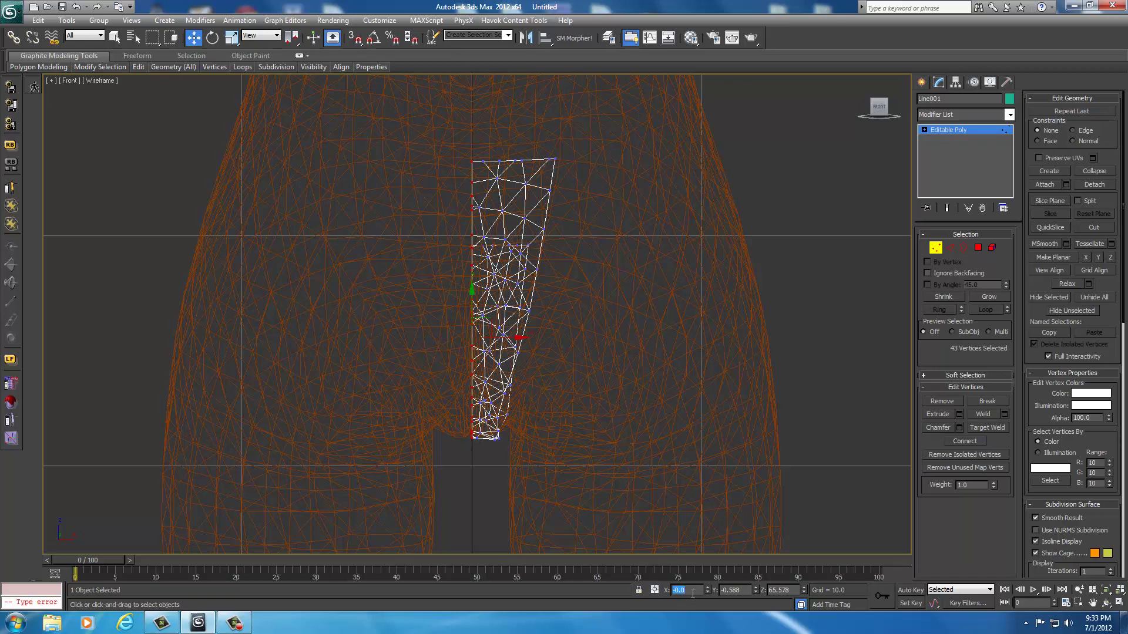
click(466, 492)
click(937, 248)
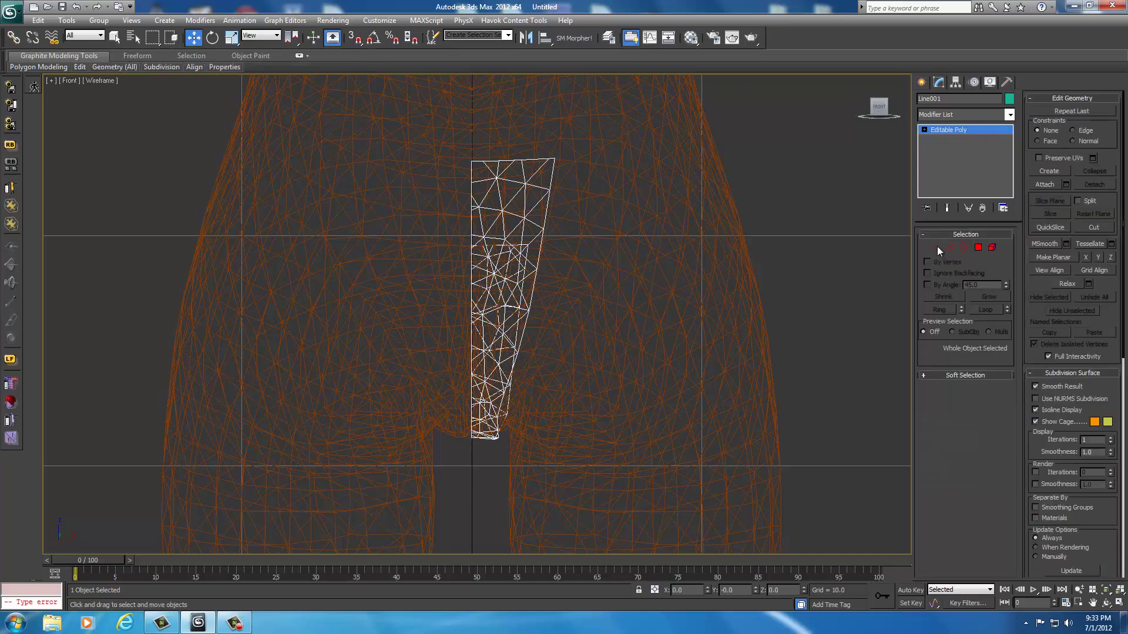
Mirror the remaining garment half with a Symmetry modifier, and return to the four-viewport layout with the piece deselected
click(1010, 115)
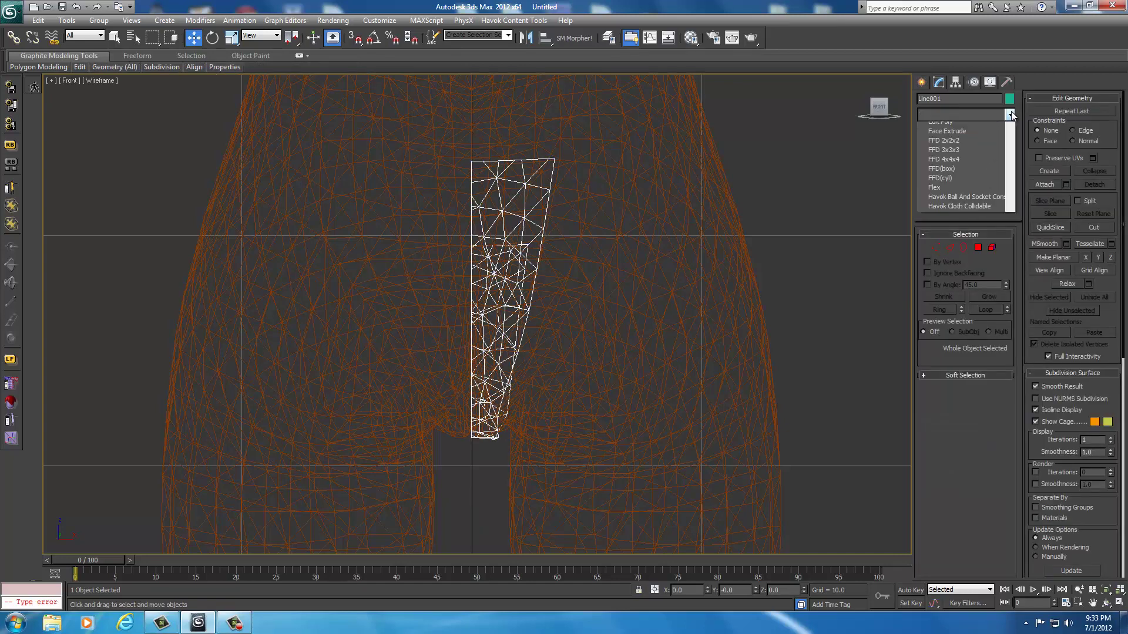
scroll(968, 340, down, 2)
scroll(950, 437, down, 8)
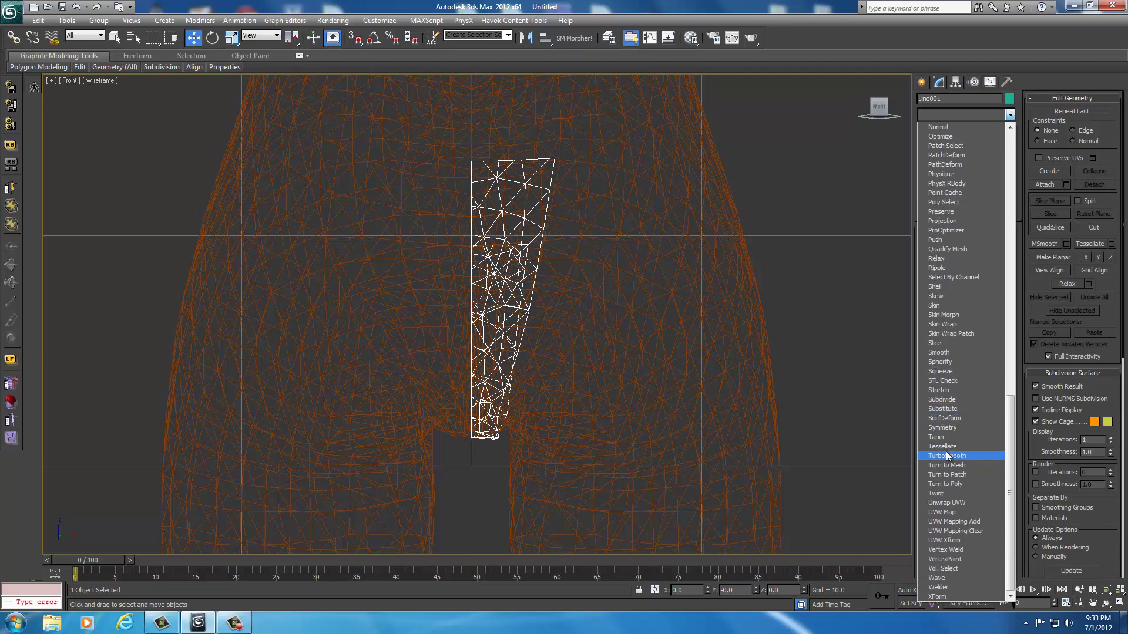
click(944, 429)
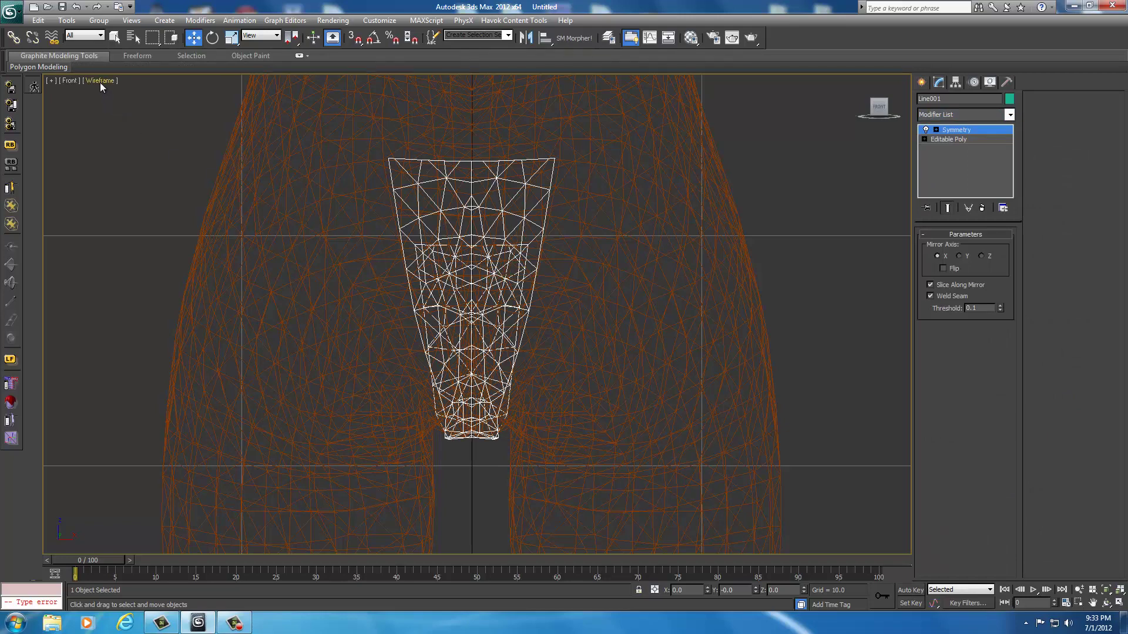
key(alt+w)
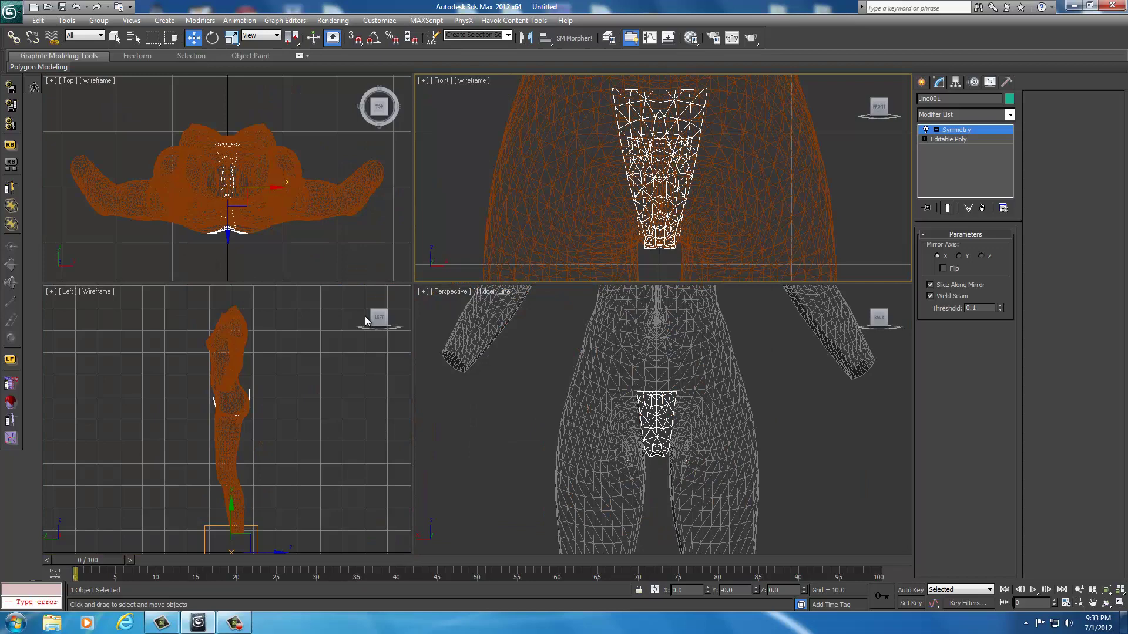
click(486, 398)
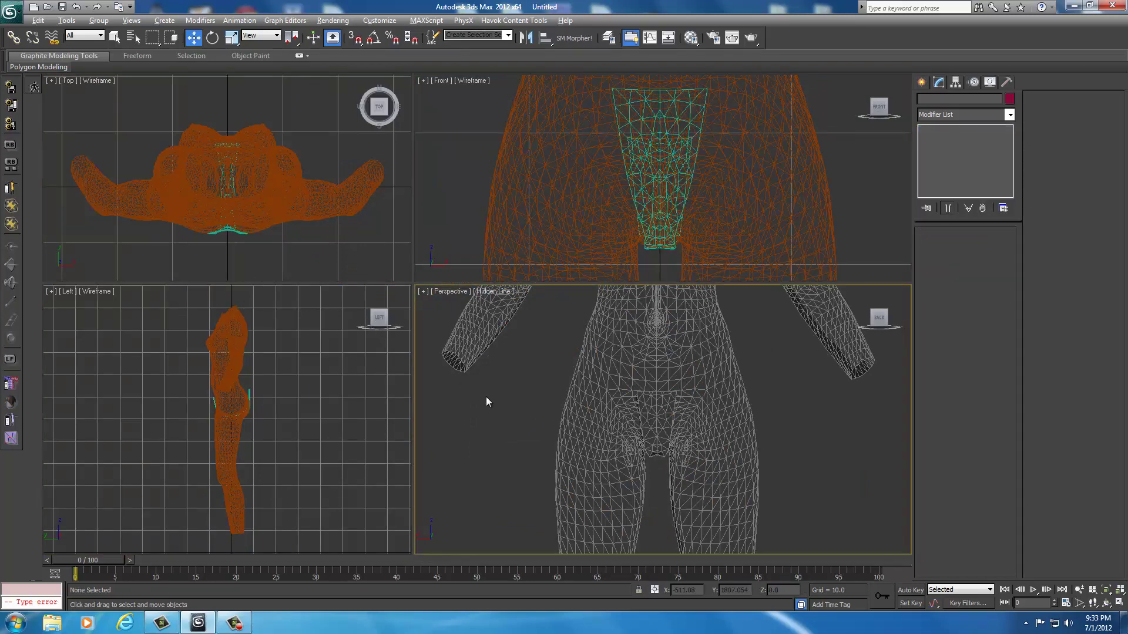
Inspect the crease at the mirrored garment's lower centre in a maximised Perspective view with Realistic shading
key(alt+w)
click(113, 81)
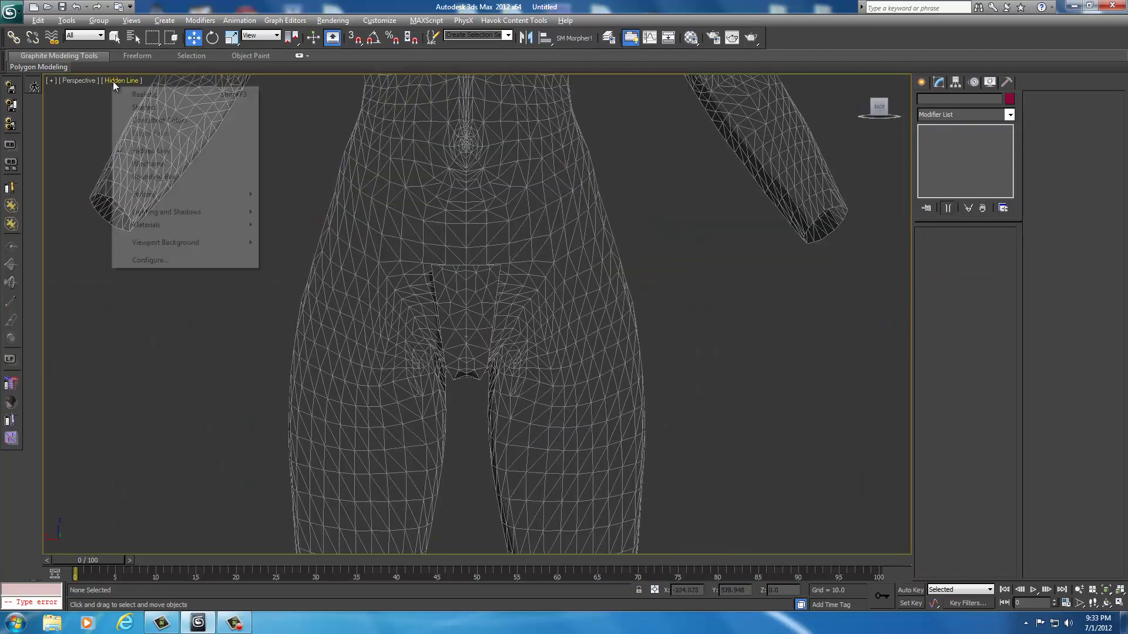
click(136, 95)
scroll(360, 247, up, 8)
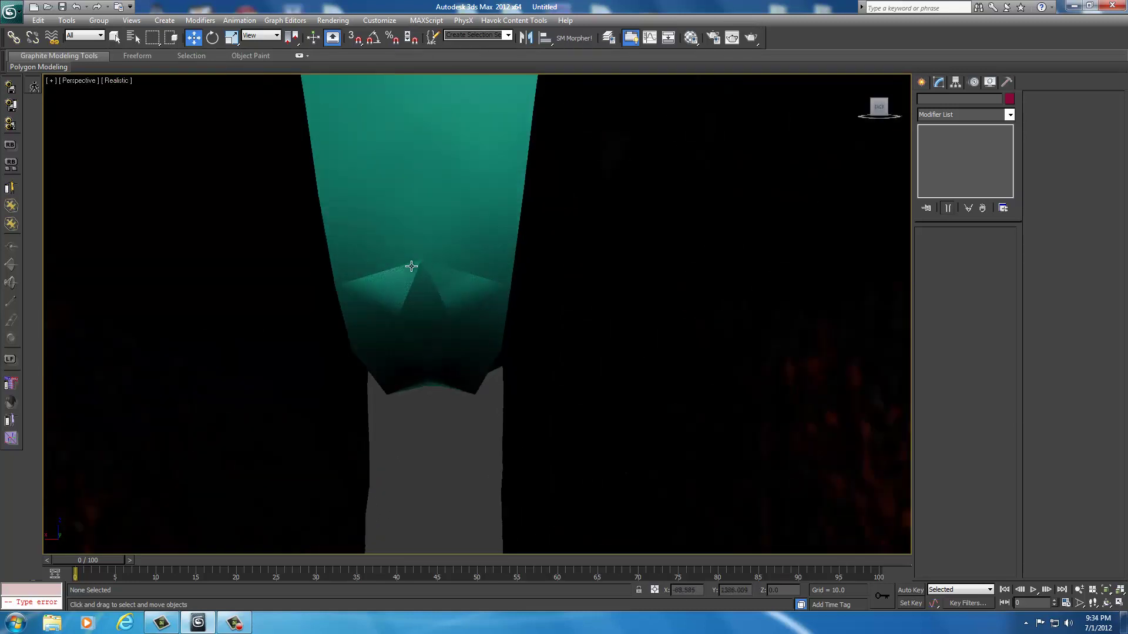
middle_drag(412, 270, 516, 284)
scroll(507, 269, up, 4)
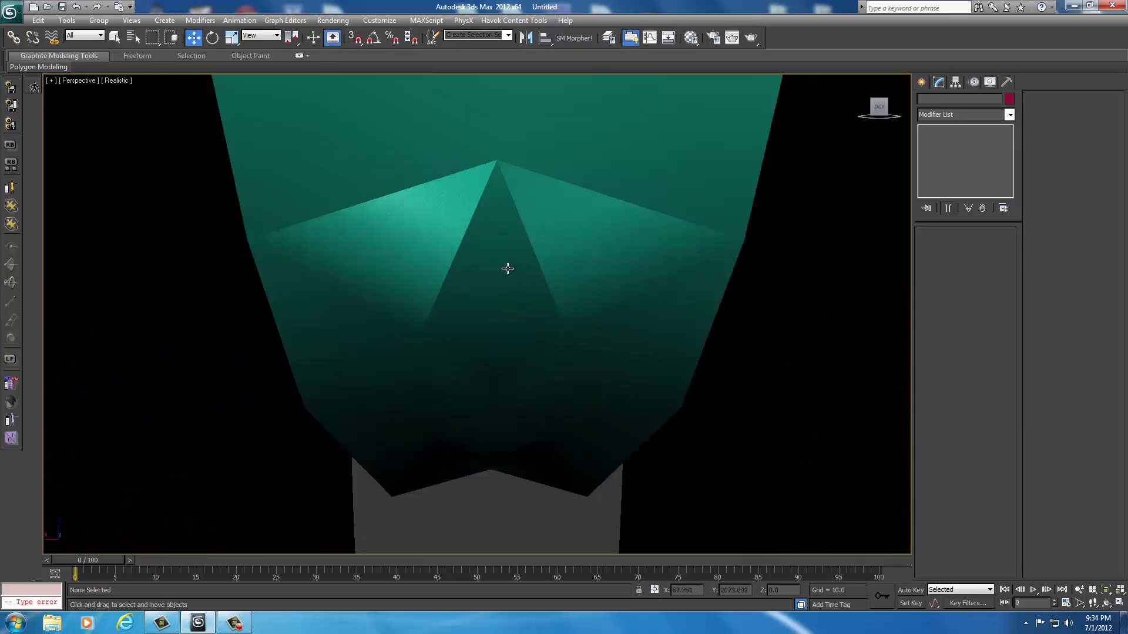
scroll(516, 340, down, 6)
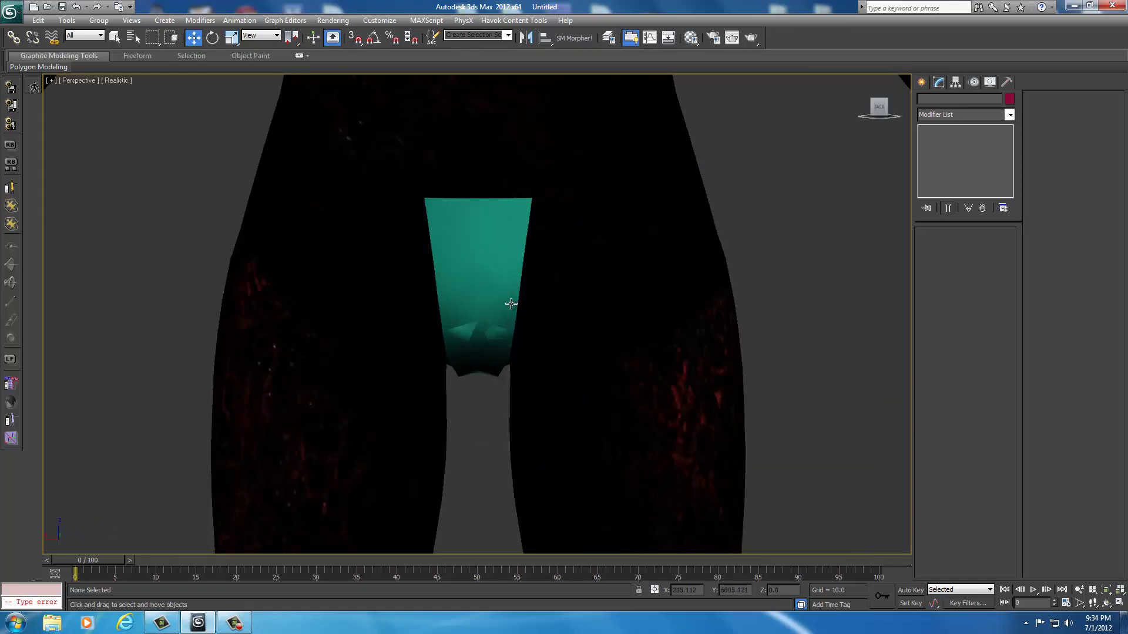
scroll(511, 304, up, 5)
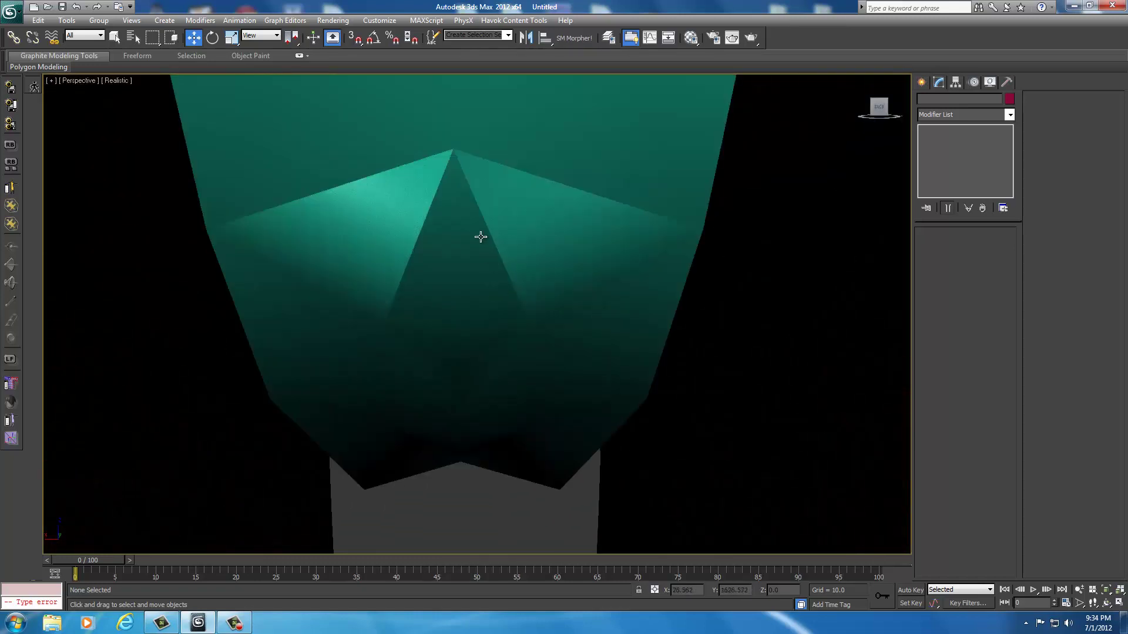
middle_drag(462, 167, 459, 251)
scroll(459, 251, up, 3)
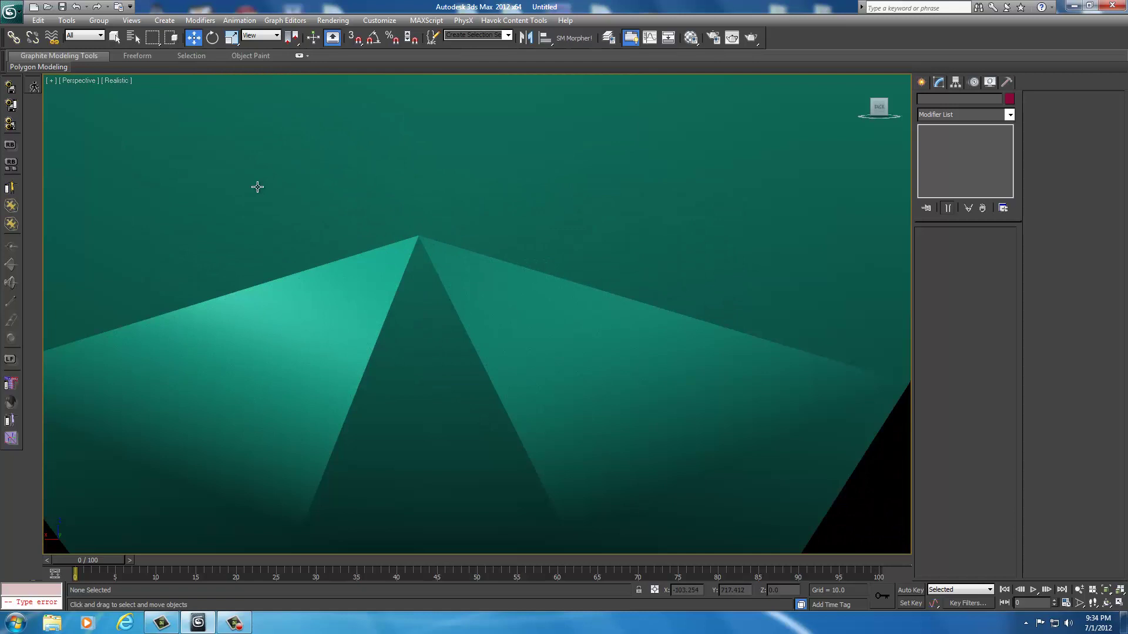
Switch the Perspective view to Hidden Line and select the garment's Editable Poly level to expose the centre edge
click(118, 80)
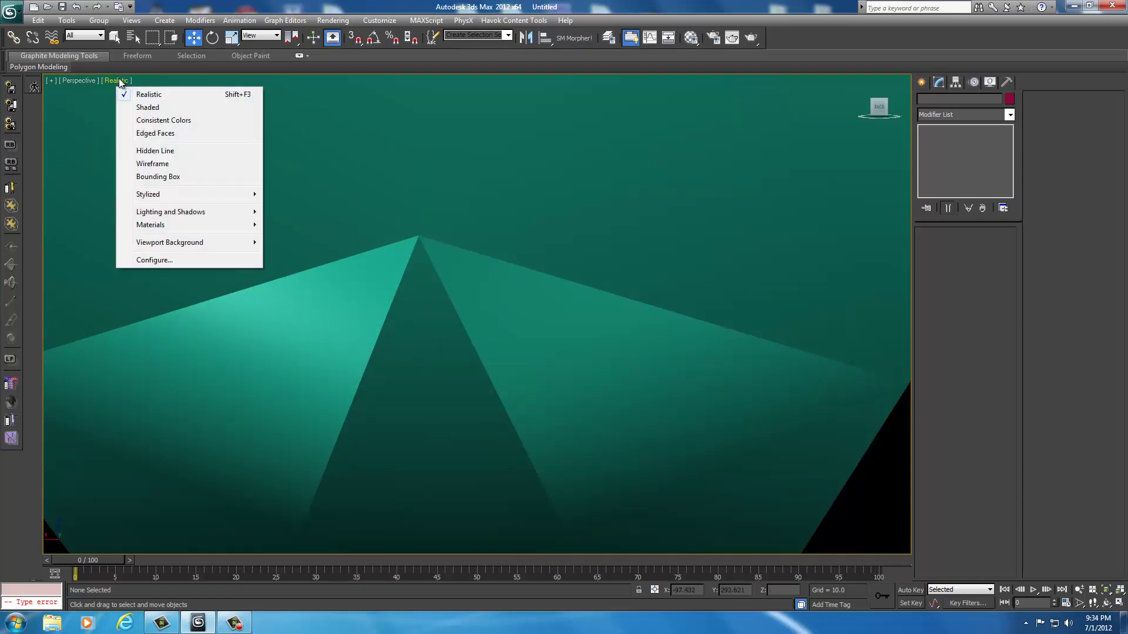
click(144, 150)
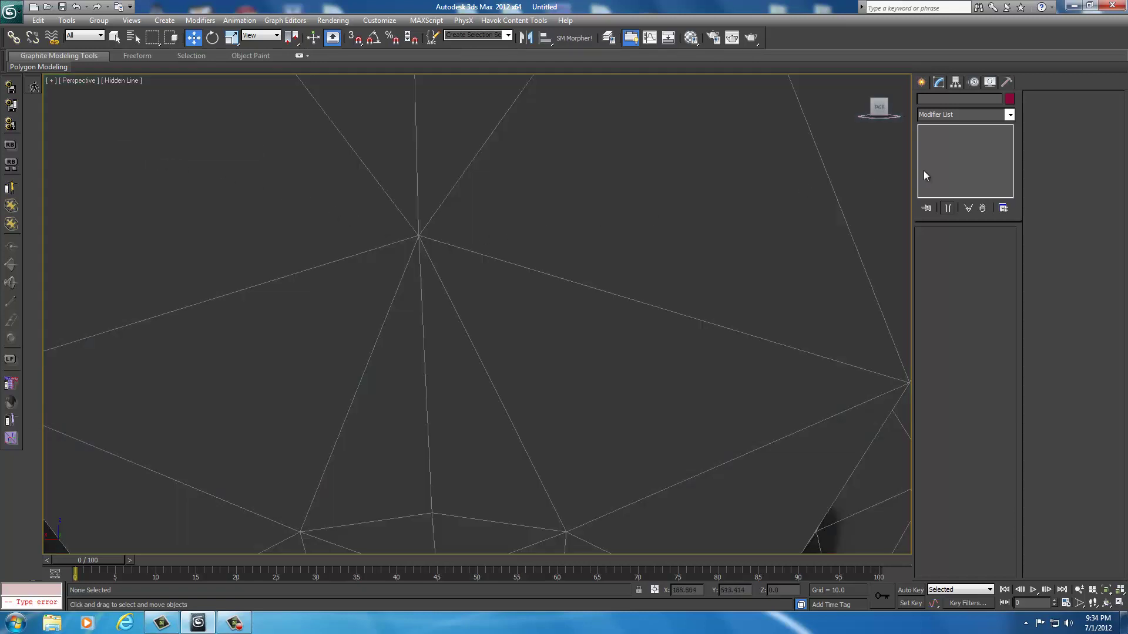
click(500, 231)
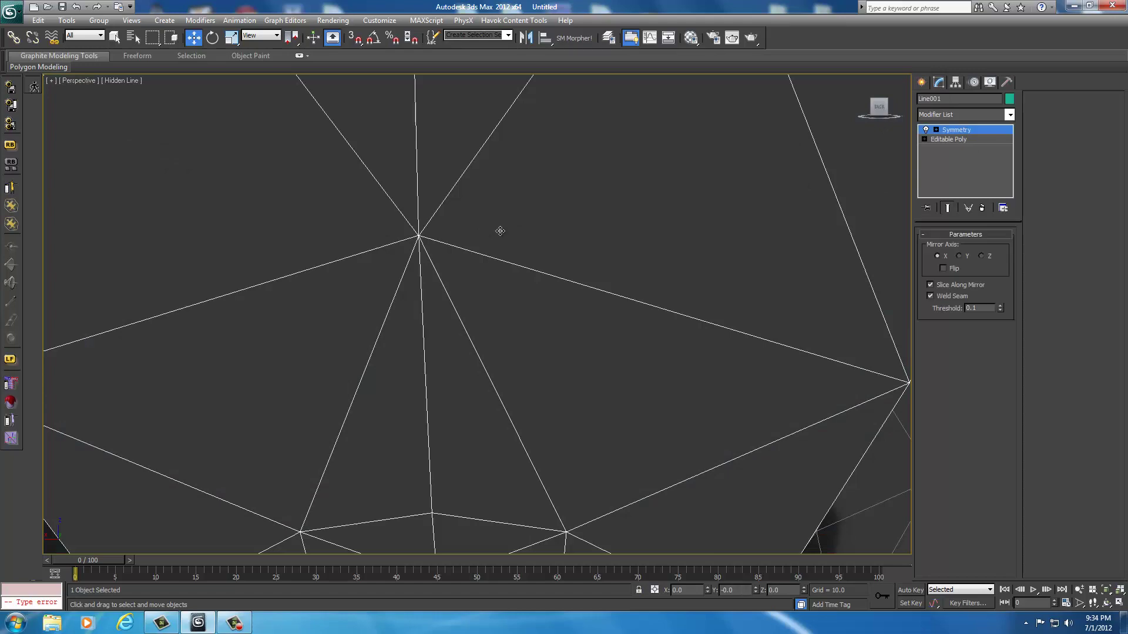
click(949, 141)
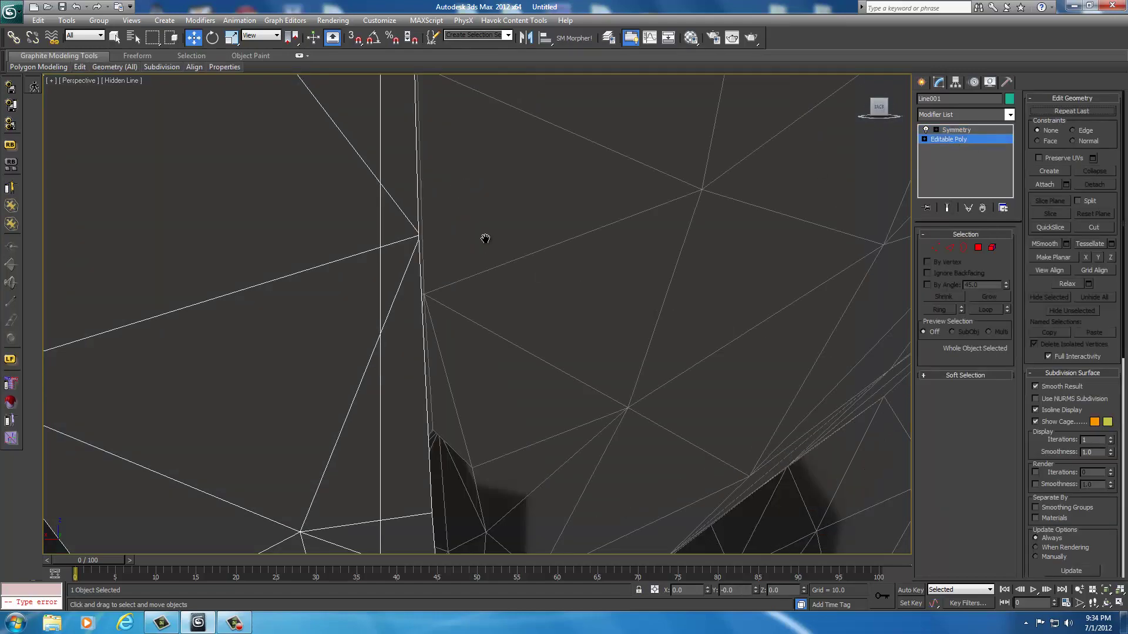
middle_drag(485, 238, 534, 252)
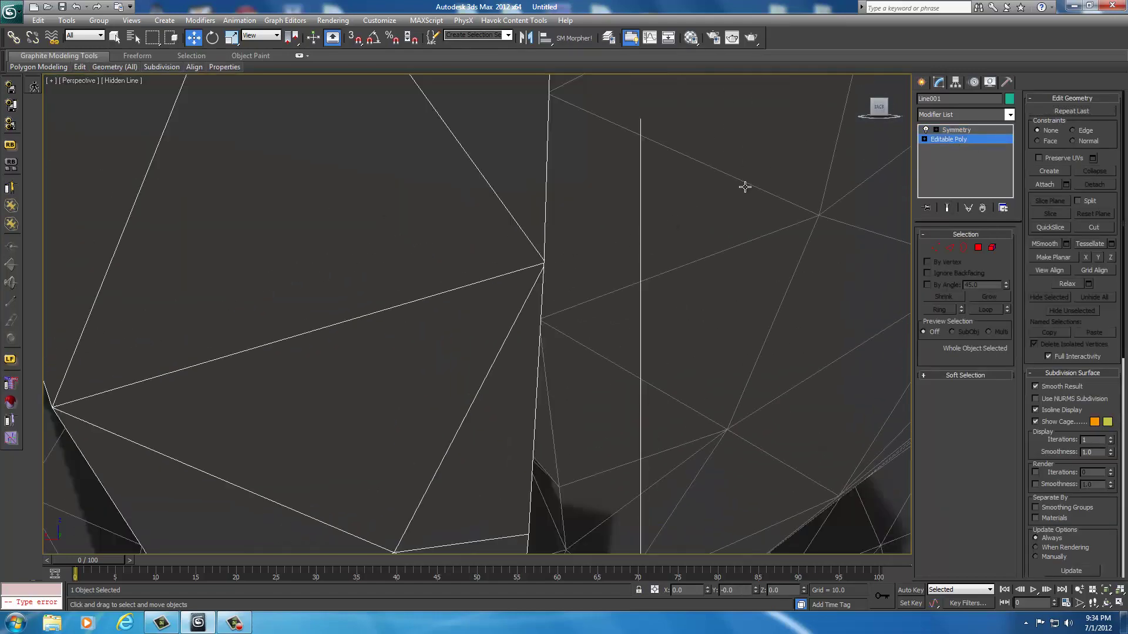
drag(880, 107, 861, 114)
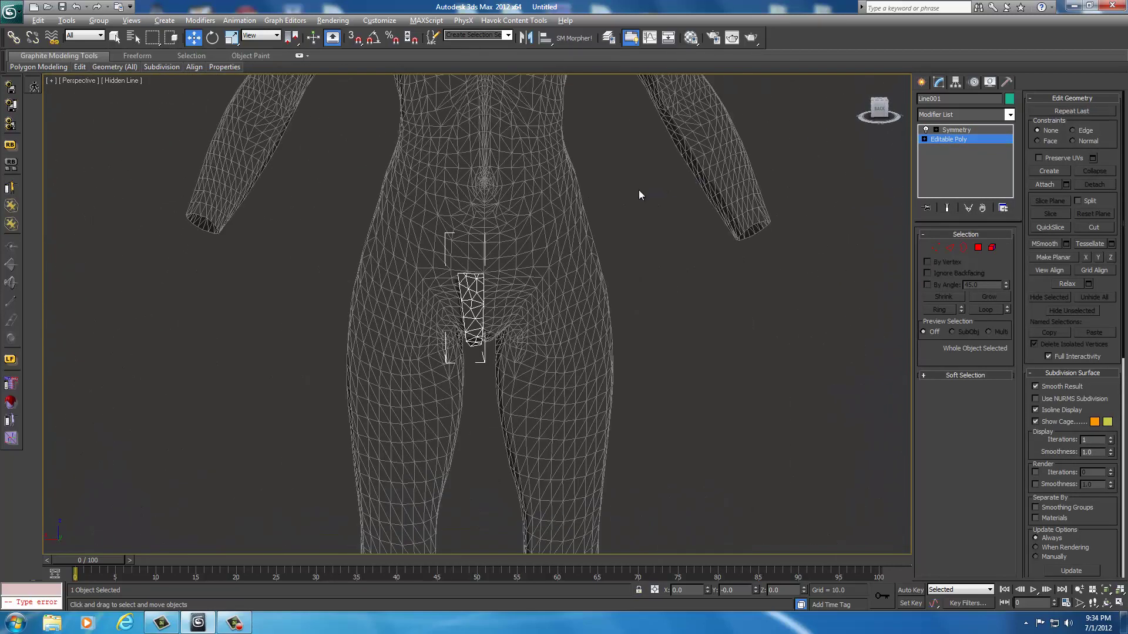
Maximise the Front view and enter vertex level on the garment half
key(alt+w)
right_click(453, 178)
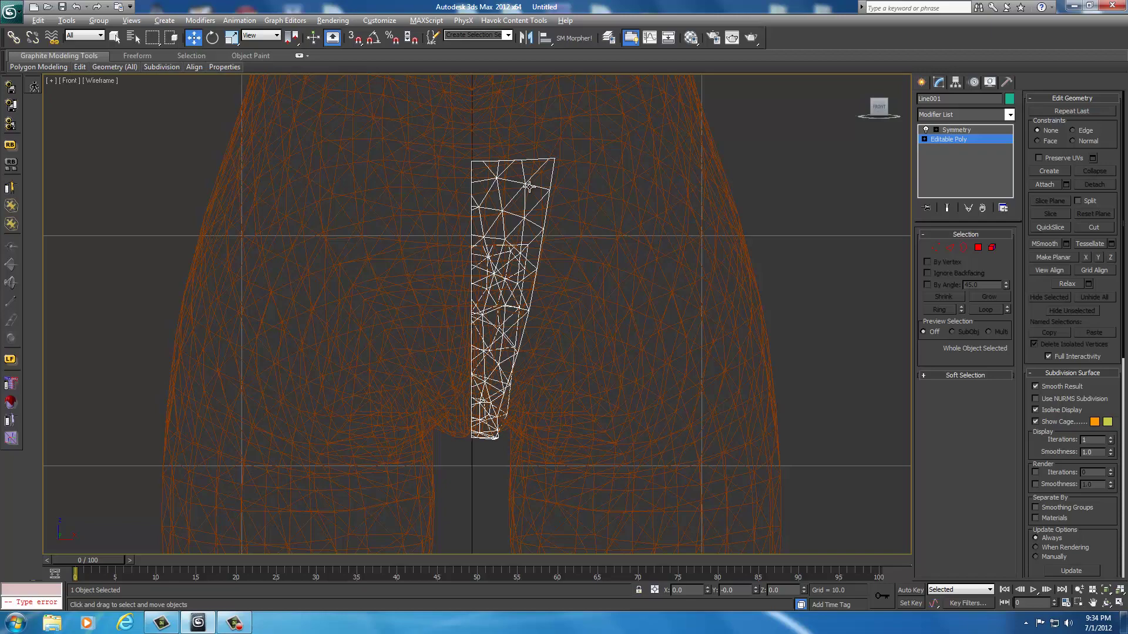
scroll(528, 187, up, 4)
scroll(524, 206, up, 2)
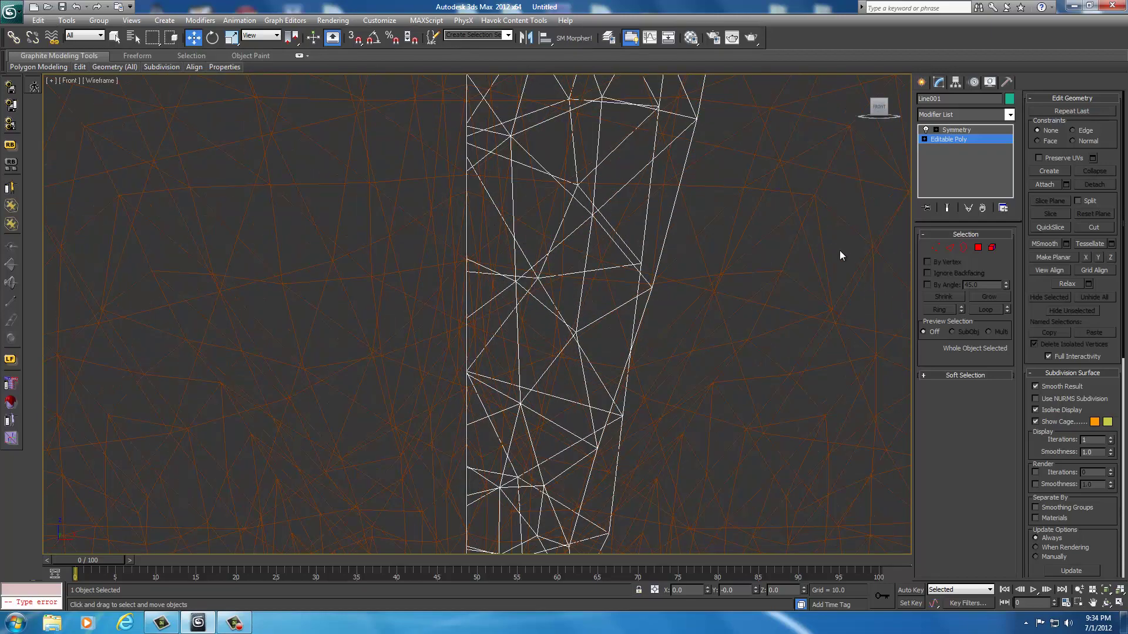
click(936, 248)
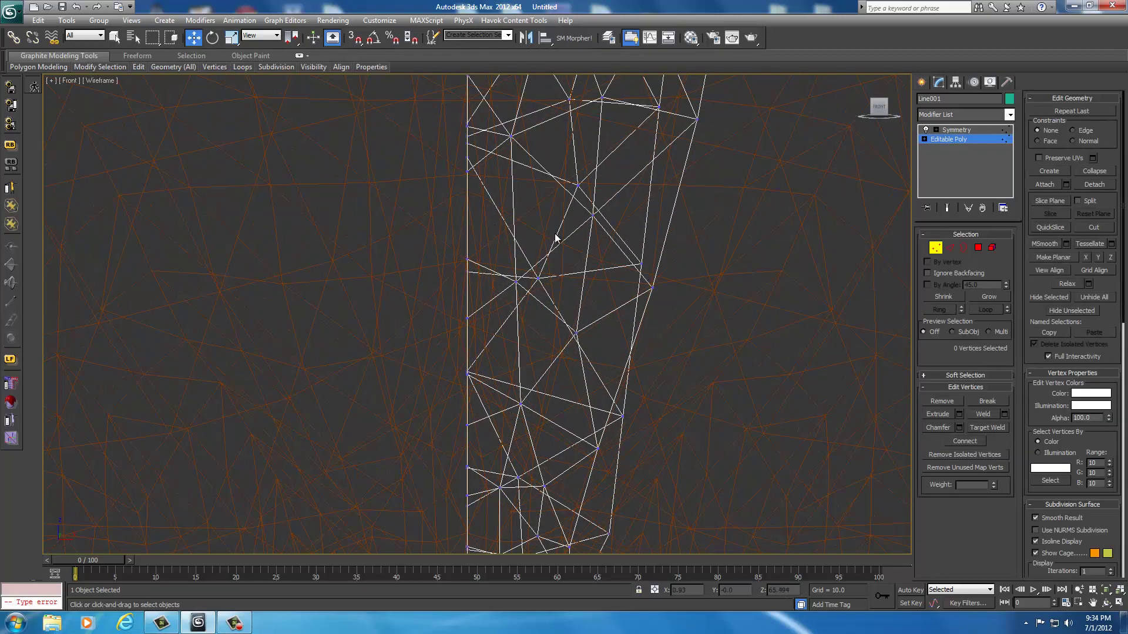
scroll(555, 240, down, 3)
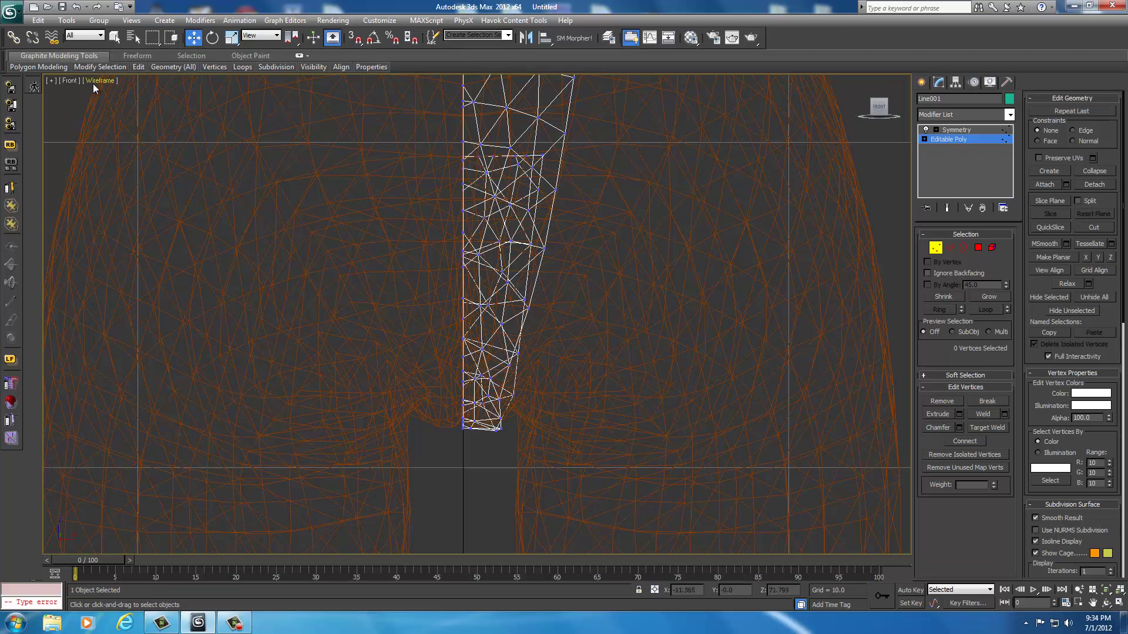
Change the viewport to the Back view of the centre edge and set its shading to Realistic
click(69, 81)
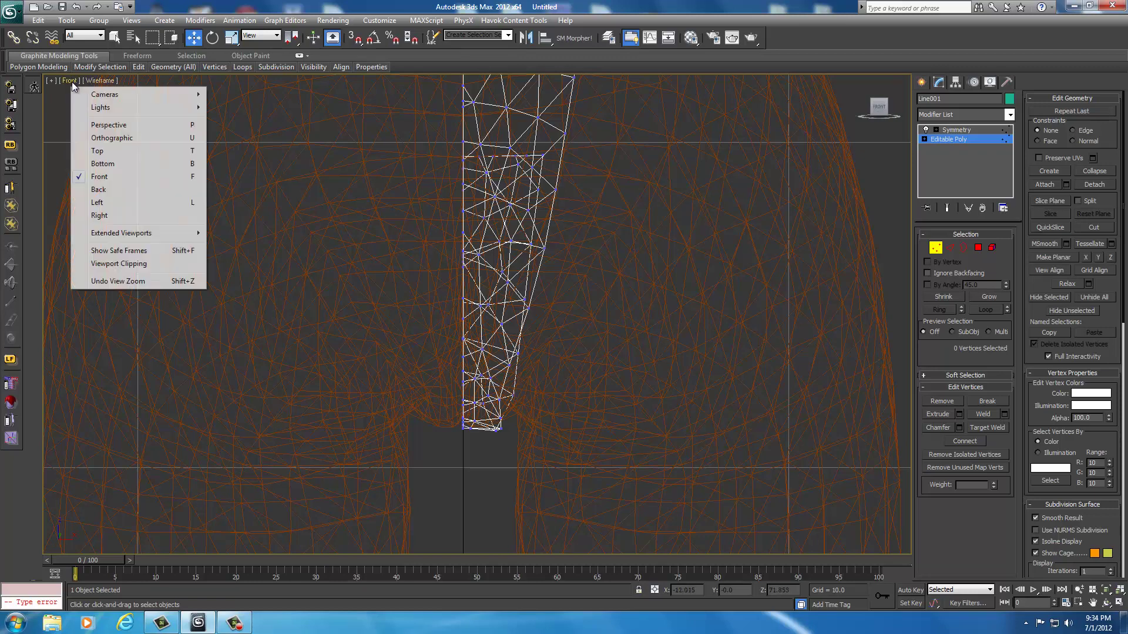
click(100, 189)
scroll(517, 249, up, 4)
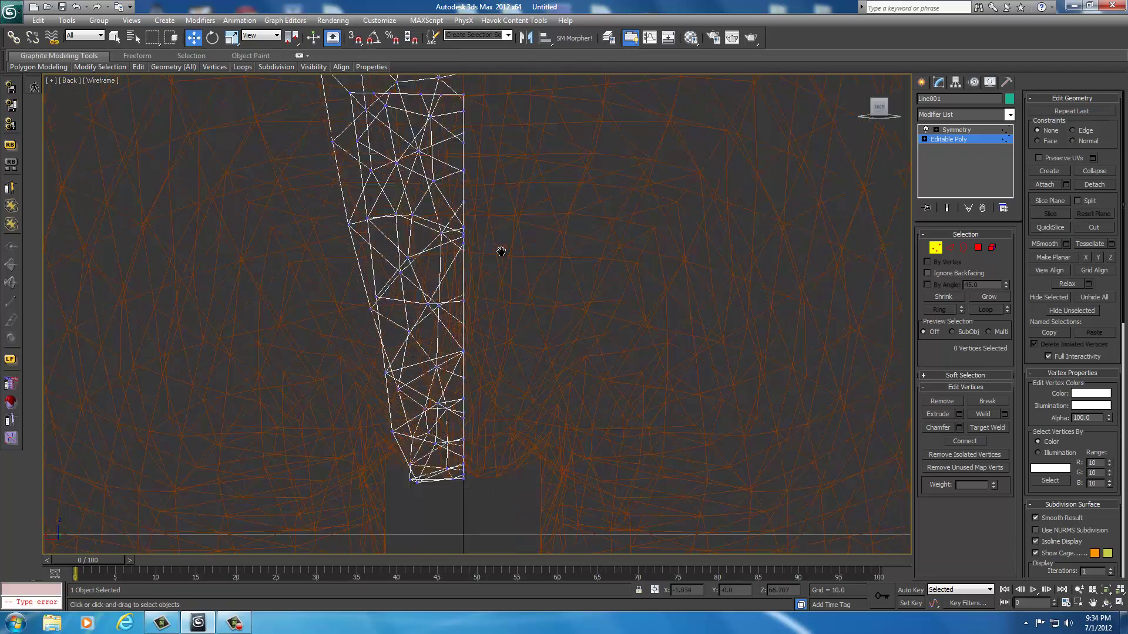
middle_drag(486, 199, 497, 260)
scroll(497, 262, up, 3)
scroll(482, 242, down, 3)
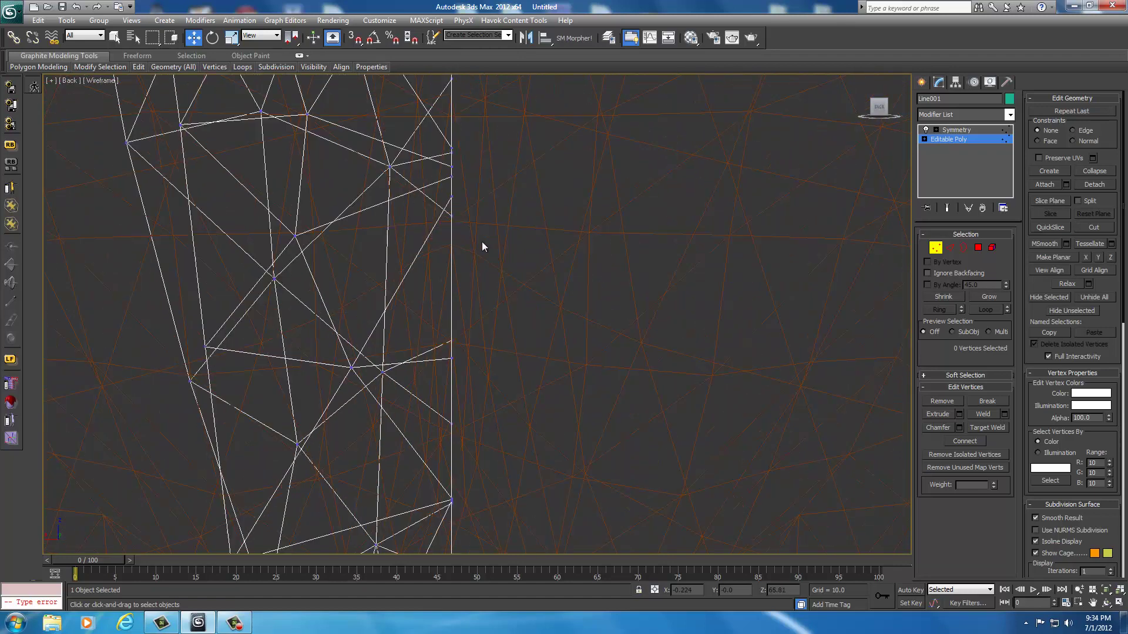
click(105, 80)
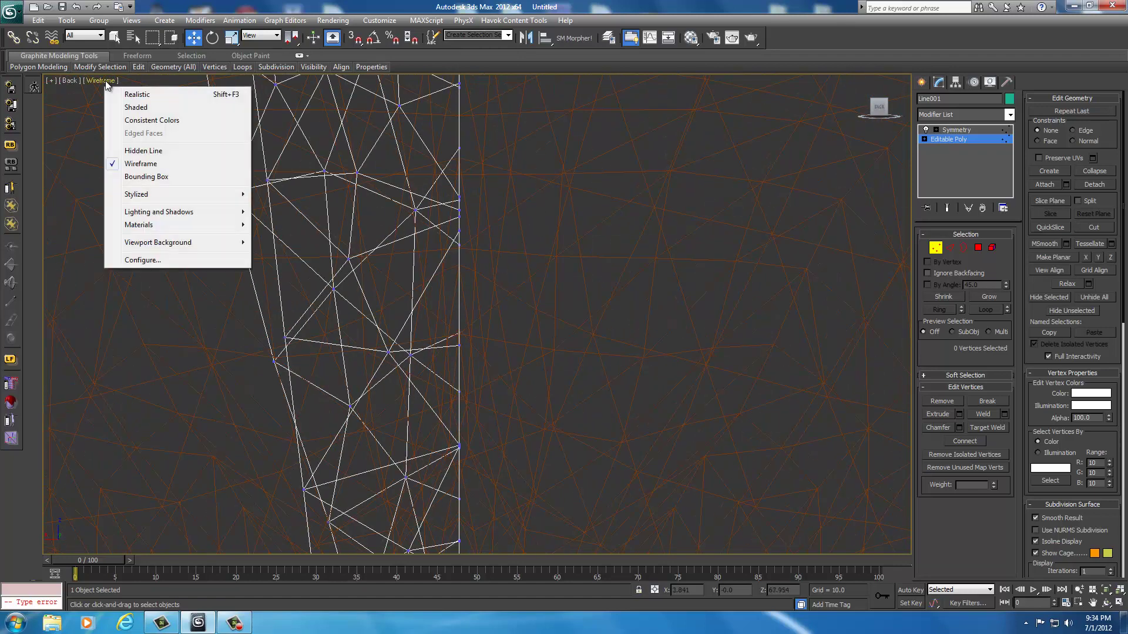
click(134, 94)
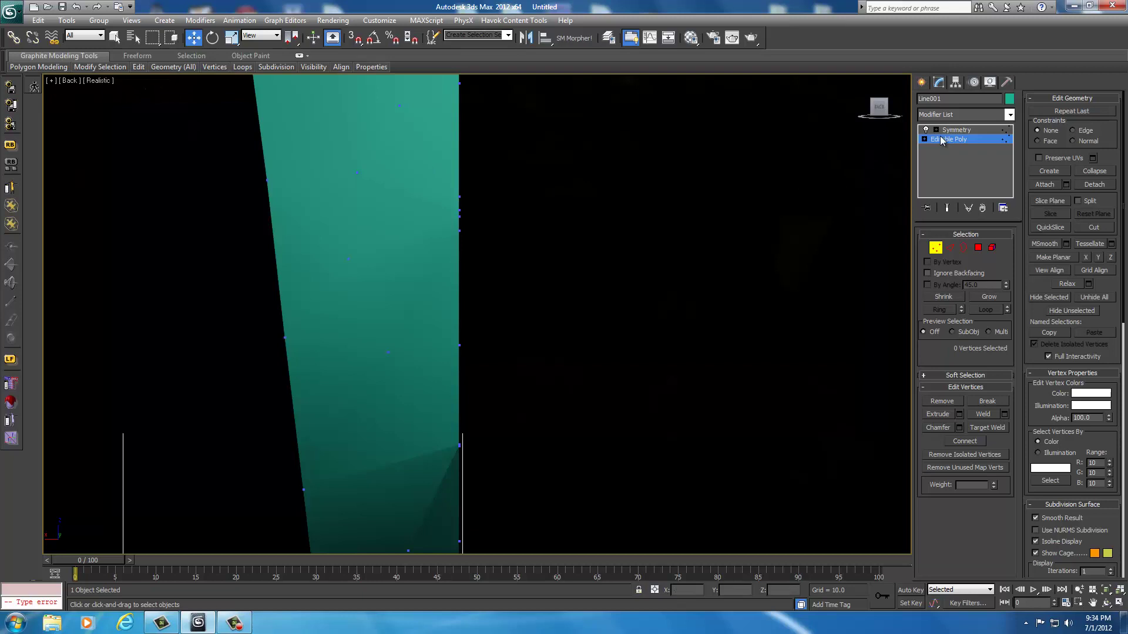
Show the Symmetry result and examine the crease at the garment's lower centre
click(956, 131)
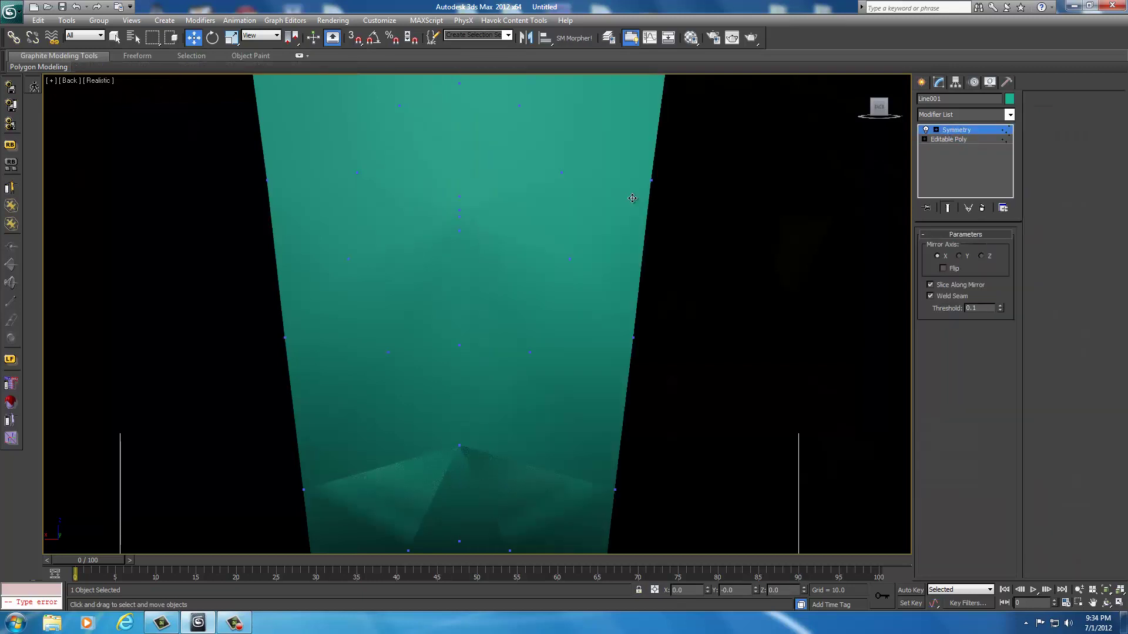
middle_drag(620, 241, 617, 136)
scroll(470, 239, up, 4)
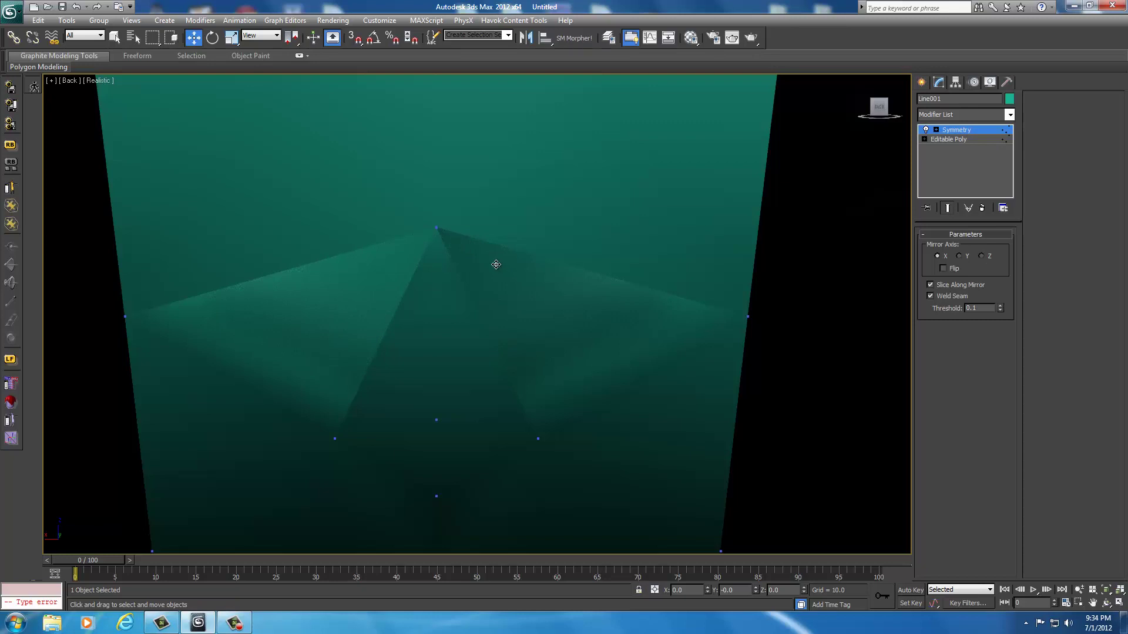
Return to the Editable Poly vertices and select the centre-edge vertex at the crease's peak
click(941, 140)
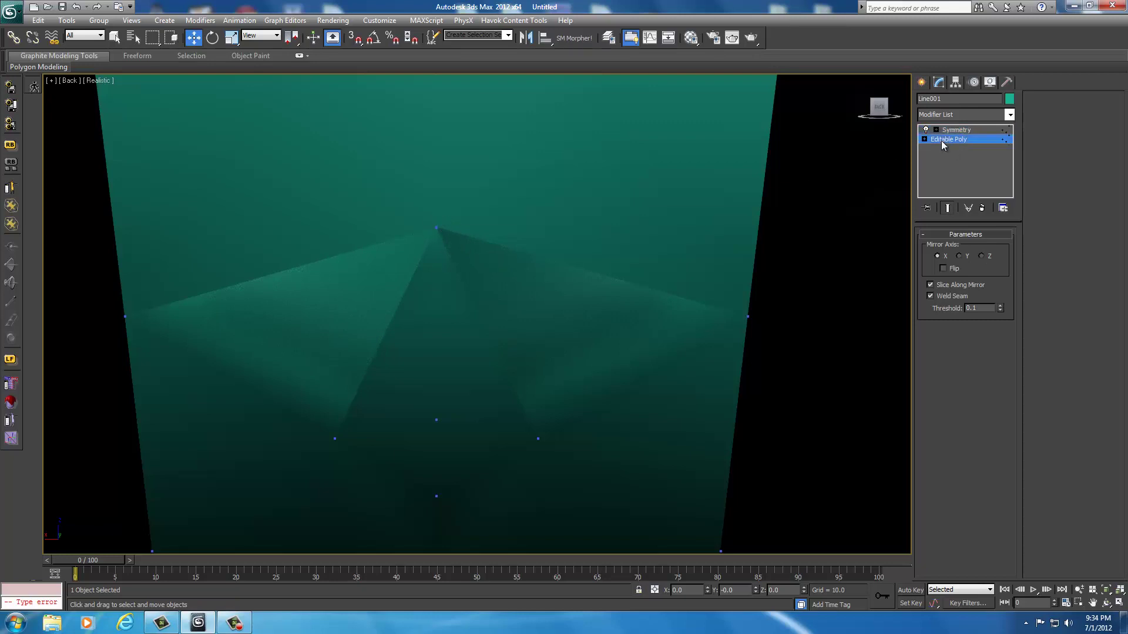
click(437, 226)
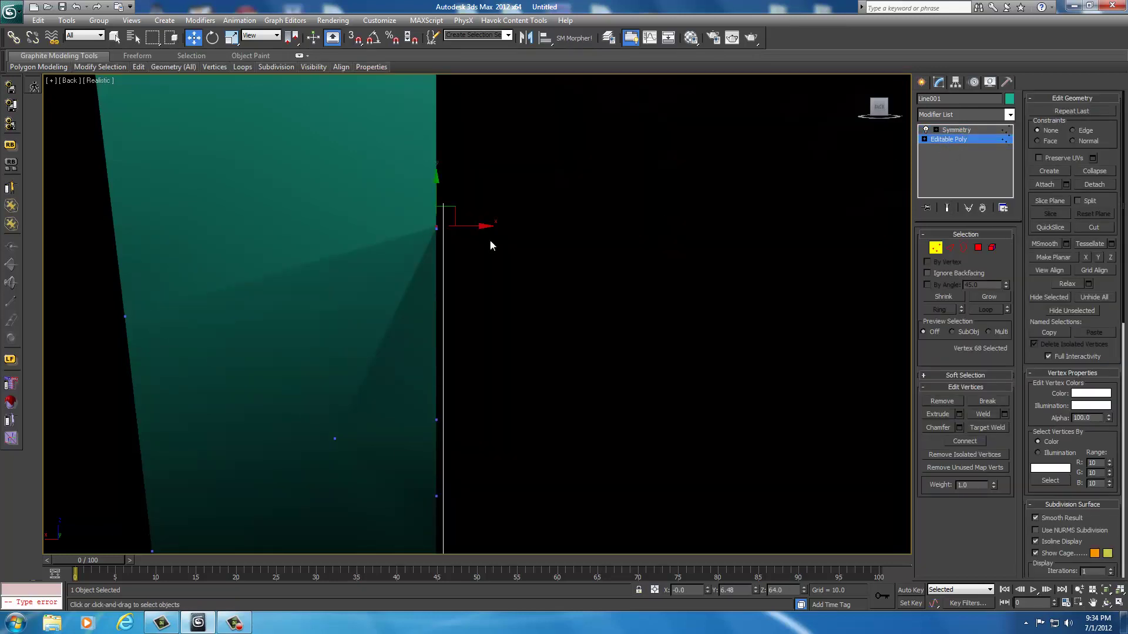
middle_drag(534, 252, 516, 297)
scroll(537, 257, up, 3)
scroll(516, 297, up, 1)
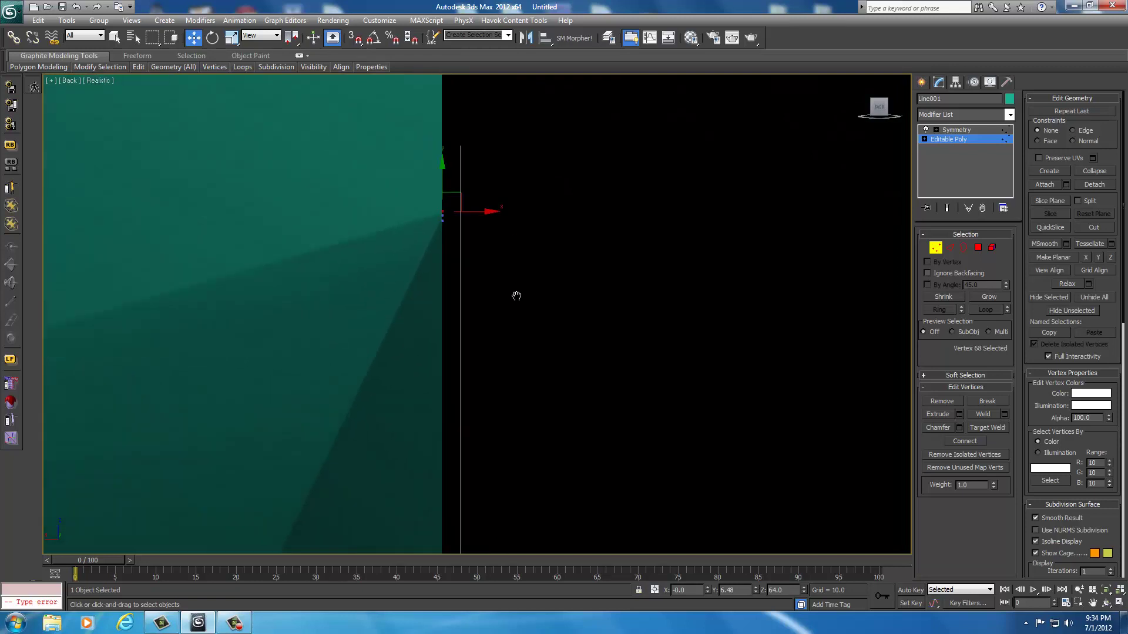
middle_drag(476, 241, 487, 279)
scroll(488, 278, up, 1)
scroll(481, 273, up, 2)
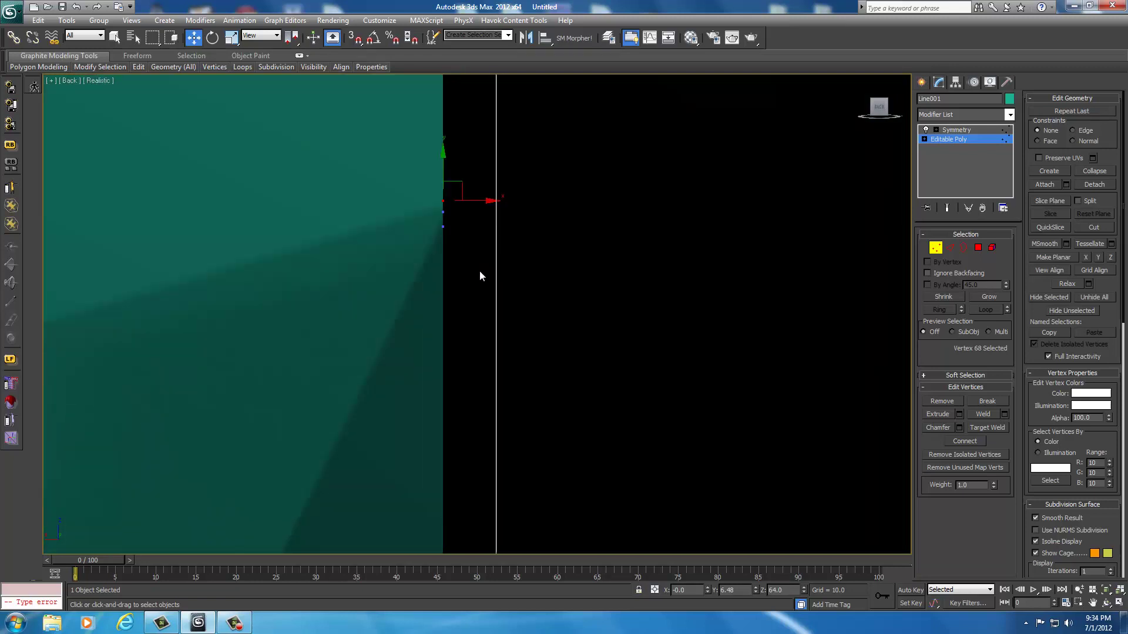
Check the closely stacked vertices at the crease's peak by selecting the lower ones in turn
scroll(488, 275, down, 1)
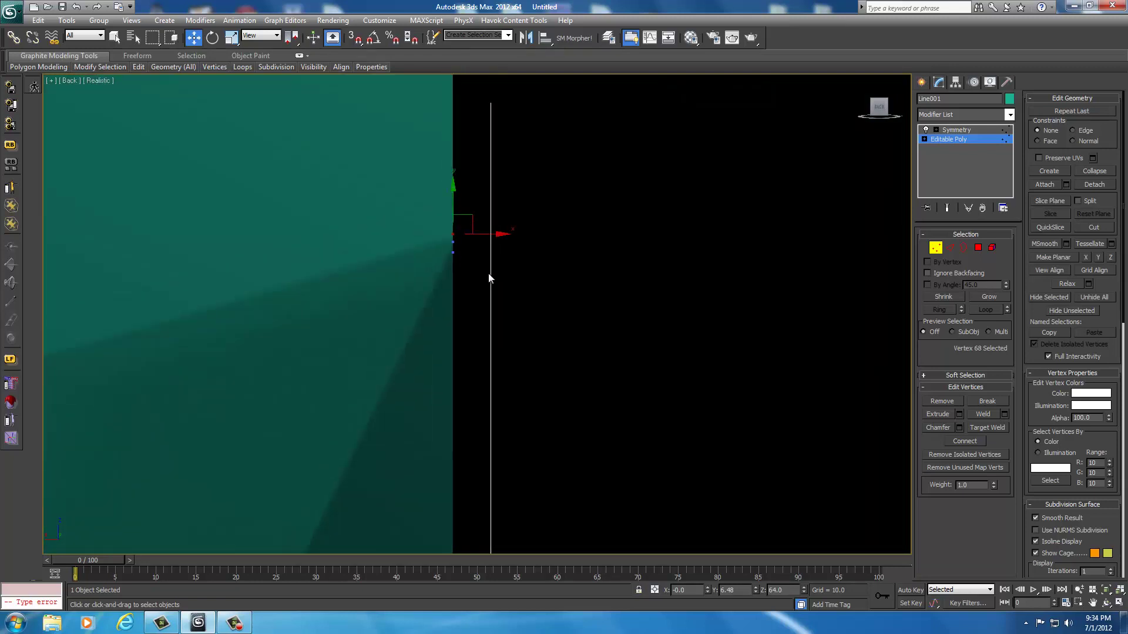
click(454, 240)
click(452, 252)
middle_drag(494, 303, 492, 365)
scroll(492, 364, up, 2)
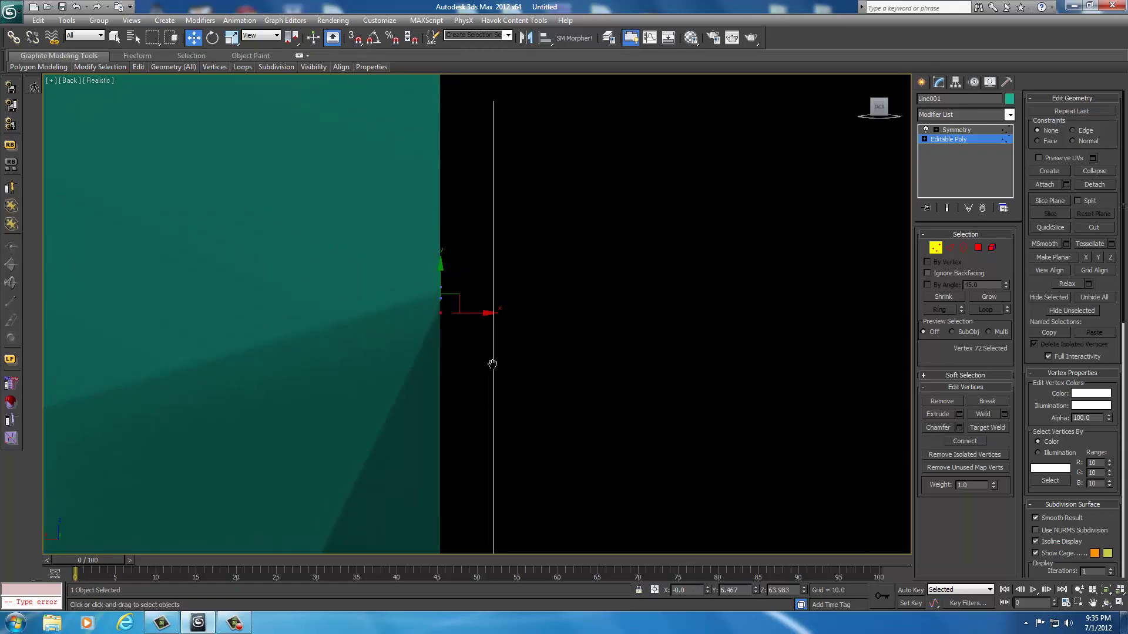
Move the middle vertex of the stack straight up the centre edge to about Z 63.999, close to the upper vertex
click(441, 299)
scroll(530, 345, up, 8)
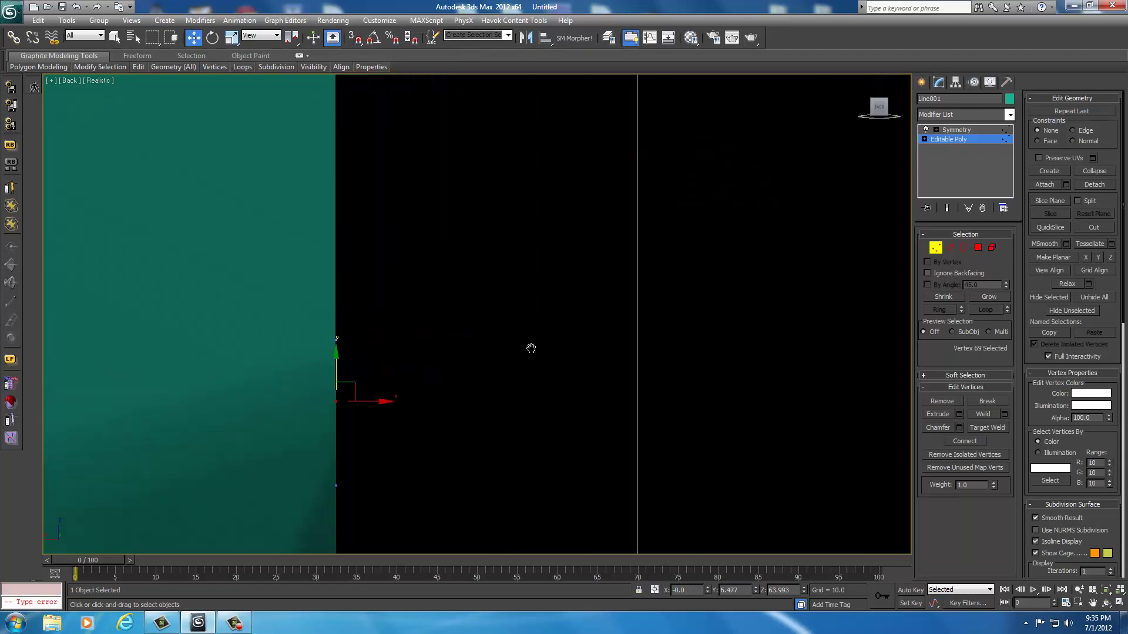
scroll(531, 348, down, 2)
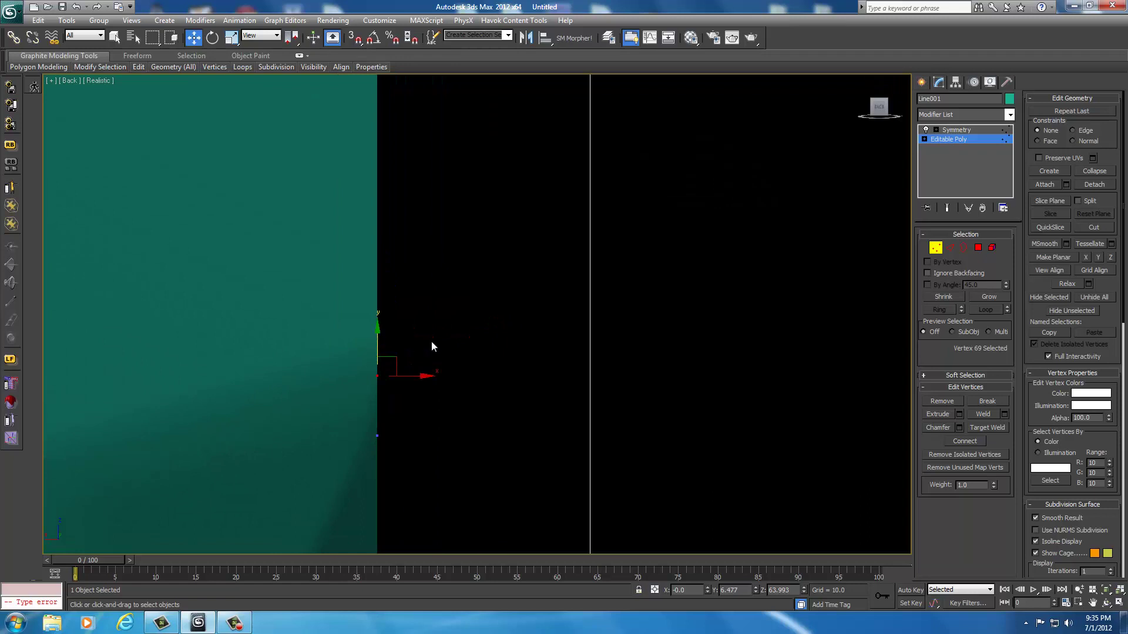
middle_drag(432, 347, 496, 349)
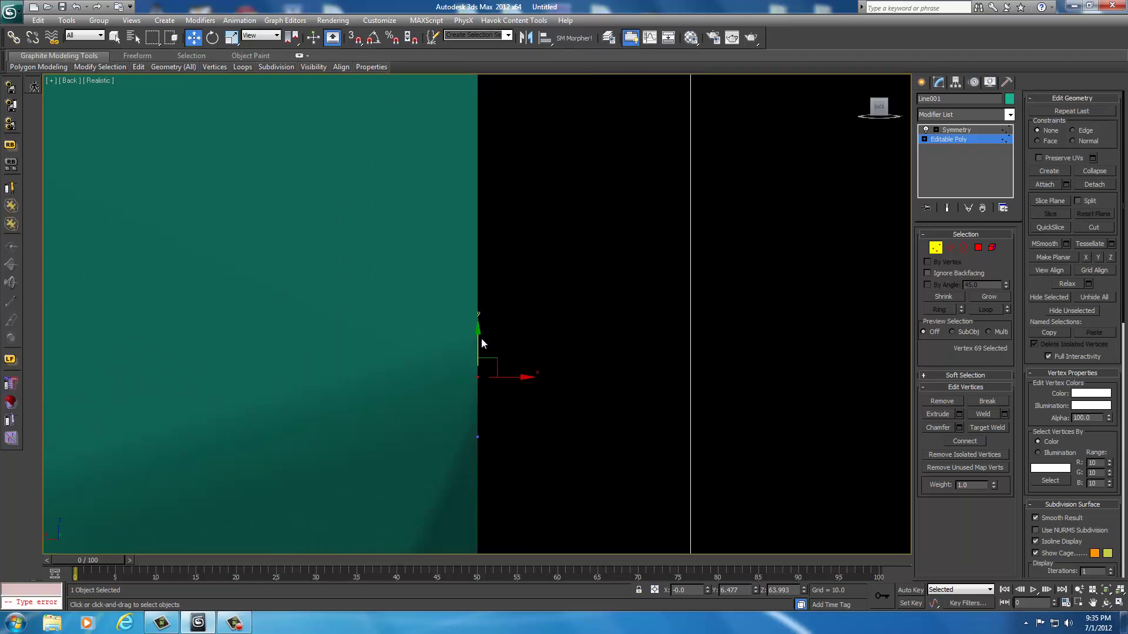
click(477, 343)
click(475, 376)
drag(477, 320, 478, 284)
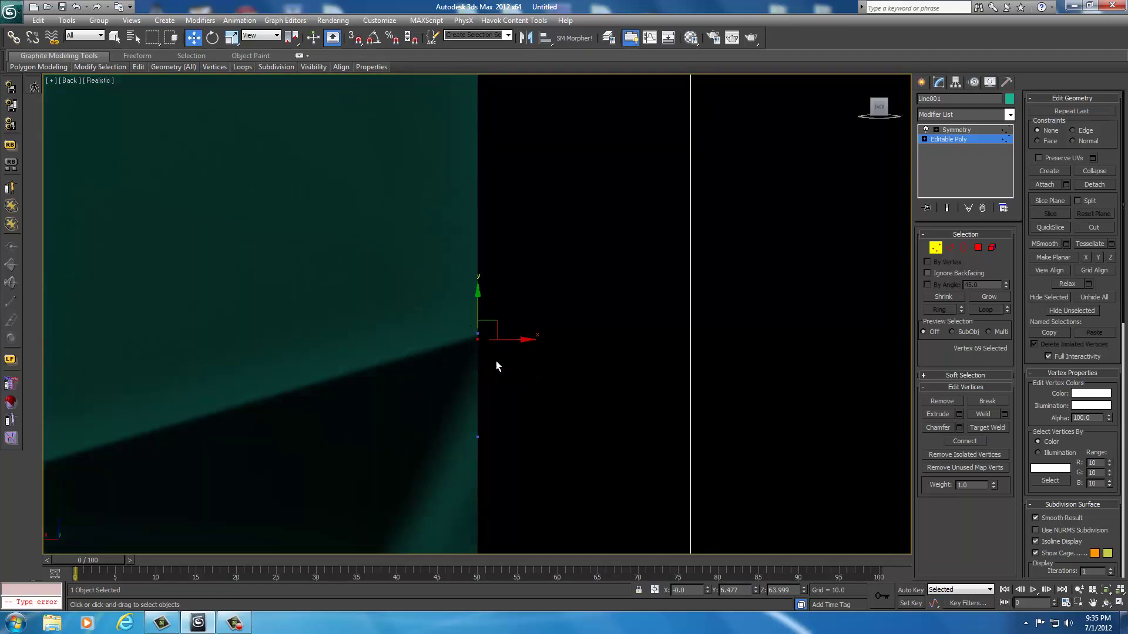
Weld the near-coincident centre-edge vertices at the crease's peak, and return to the Symmetry level
drag(496, 362, 496, 360)
mouse_move(1031, 405)
mouse_down()
mouse_move(1021, 3)
mouse_move(1038, 417)
mouse_up()
click(983, 415)
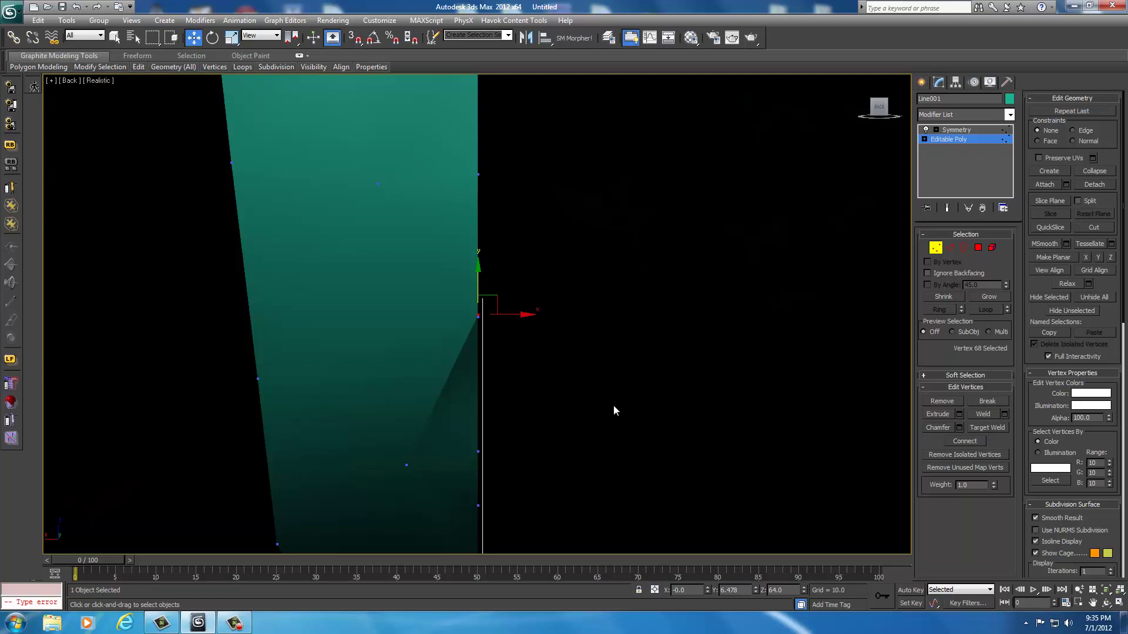
click(958, 130)
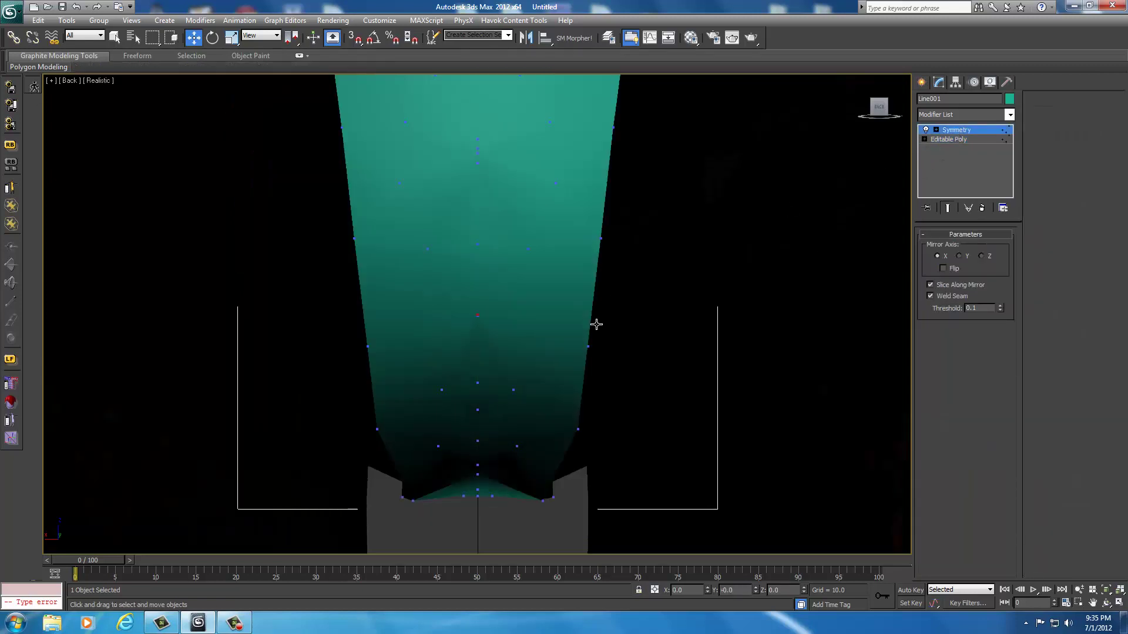
On the Editable Poly's centre edge, move the lower stacked vertex up to the crease's peak, weld it to the vertex there, and return to Symmetry
scroll(589, 306, up, 5)
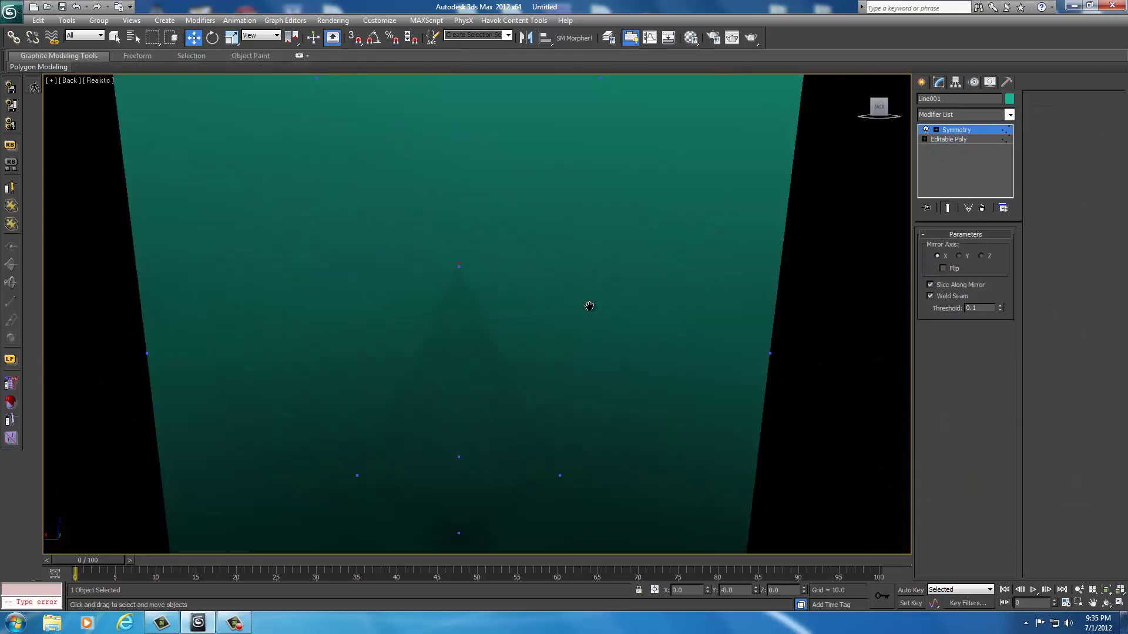
scroll(589, 306, down, 2)
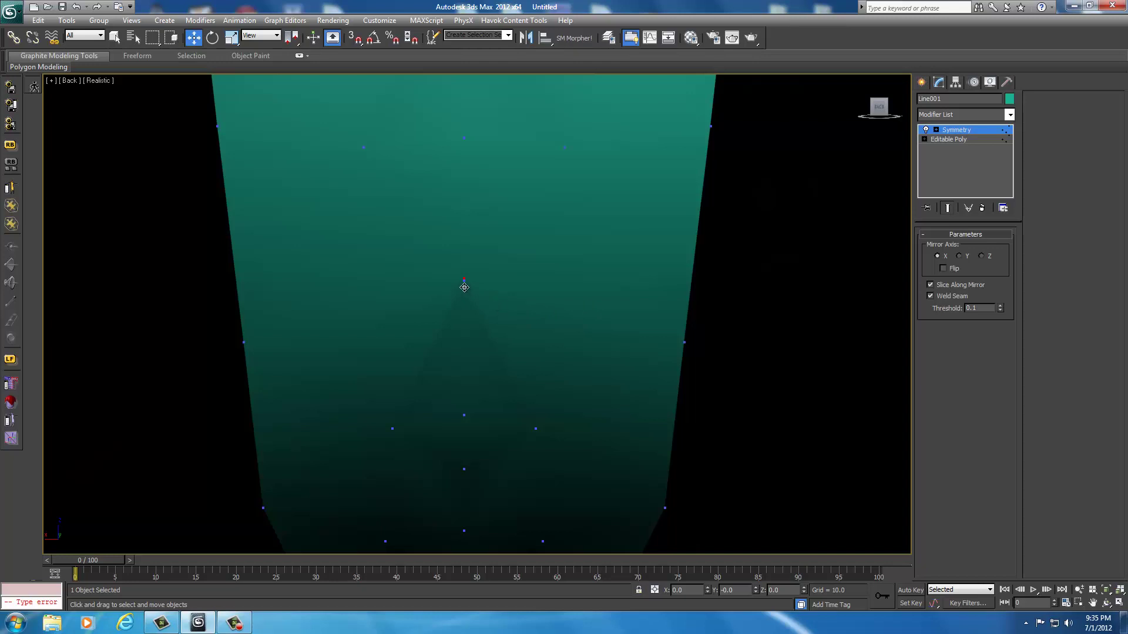
scroll(514, 325, up, 4)
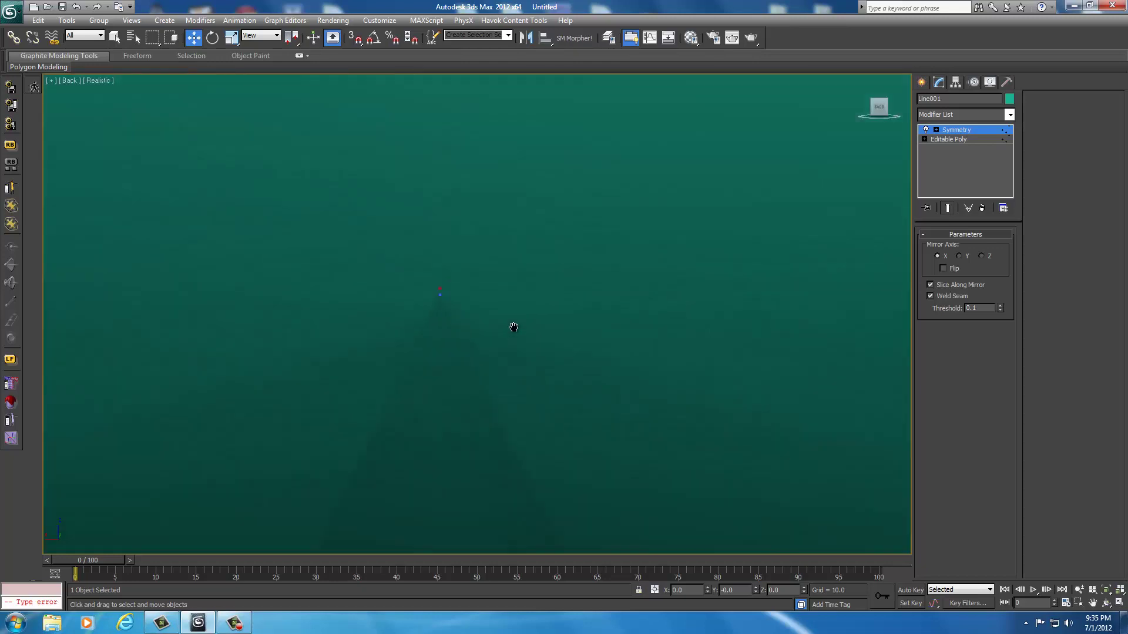
scroll(469, 325, down, 3)
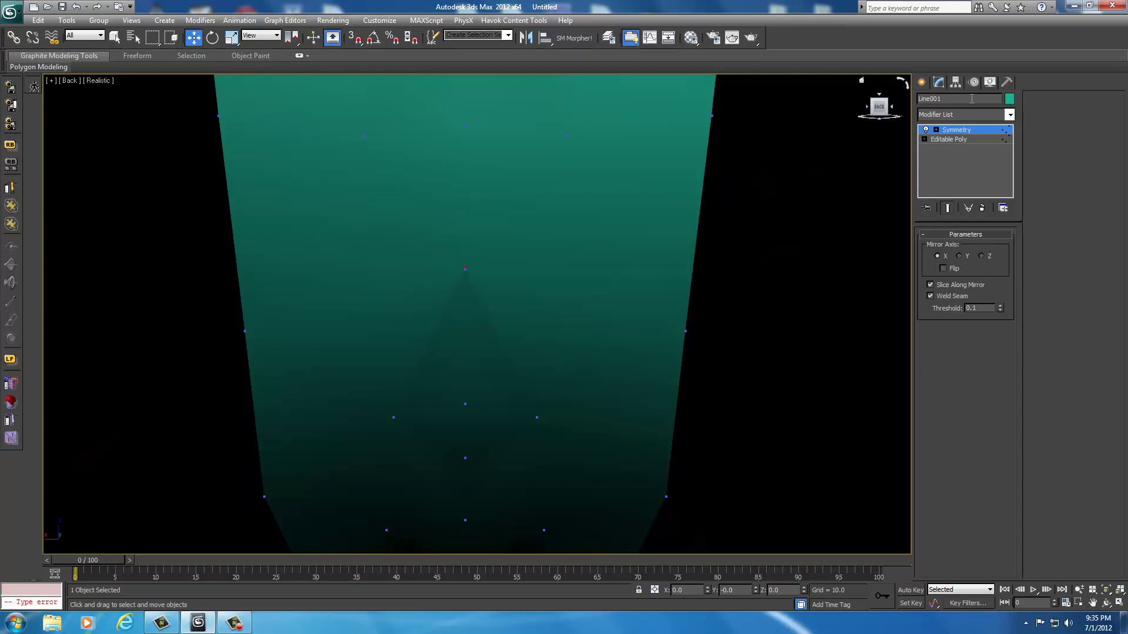
click(938, 141)
scroll(606, 299, up, 2)
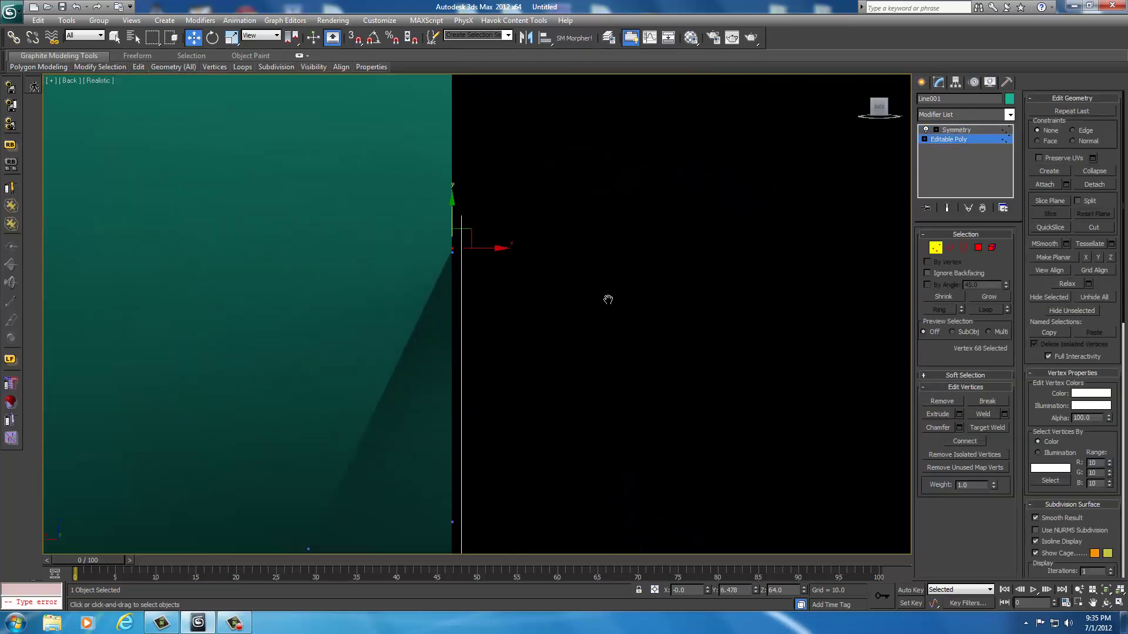
middle_drag(507, 306, 524, 312)
scroll(510, 307, up, 3)
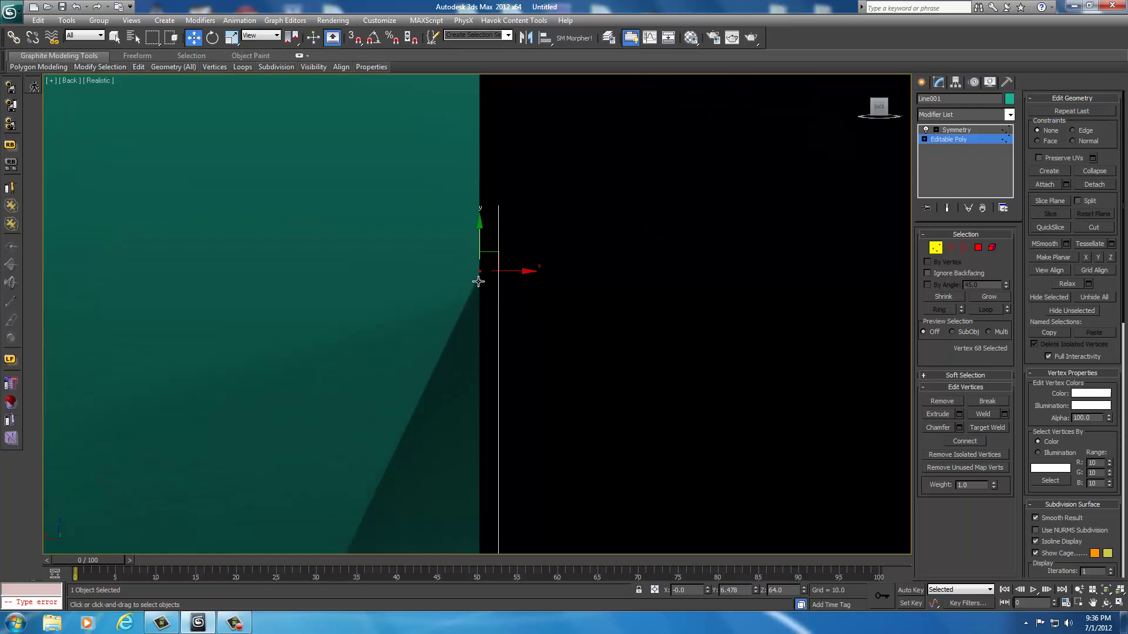
click(478, 282)
drag(479, 244, 577, 321)
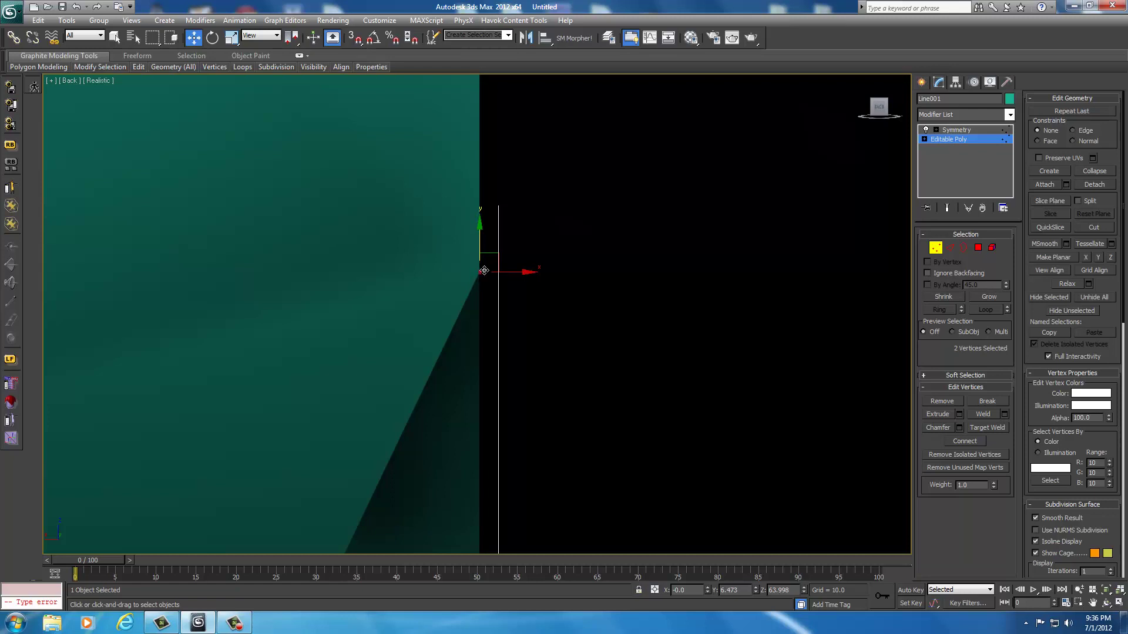
click(978, 418)
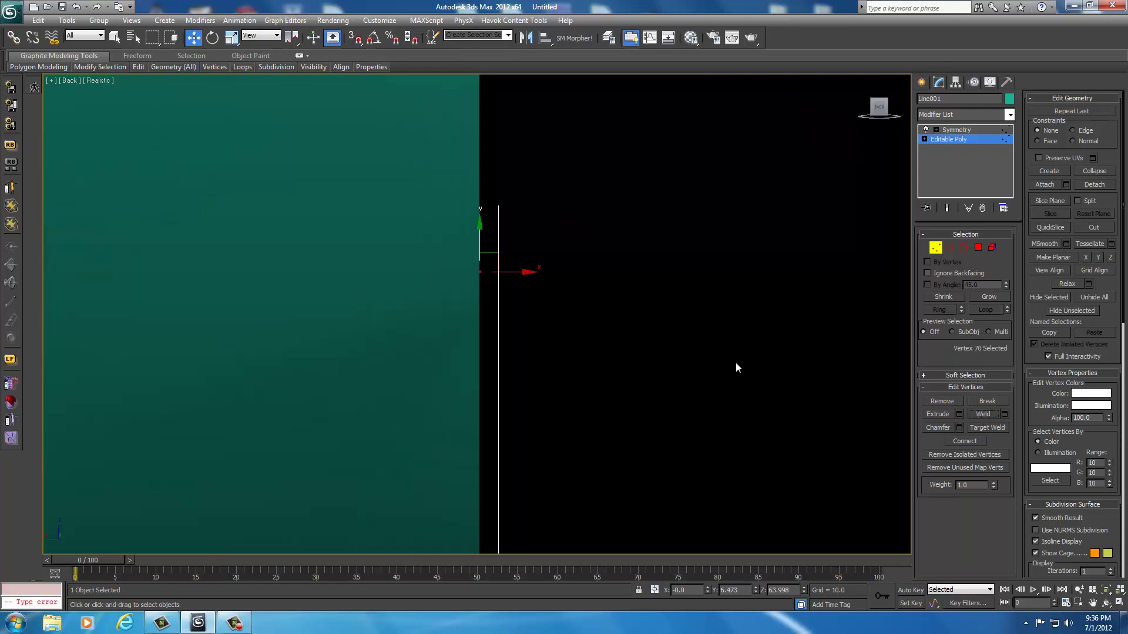
scroll(617, 294, down, 3)
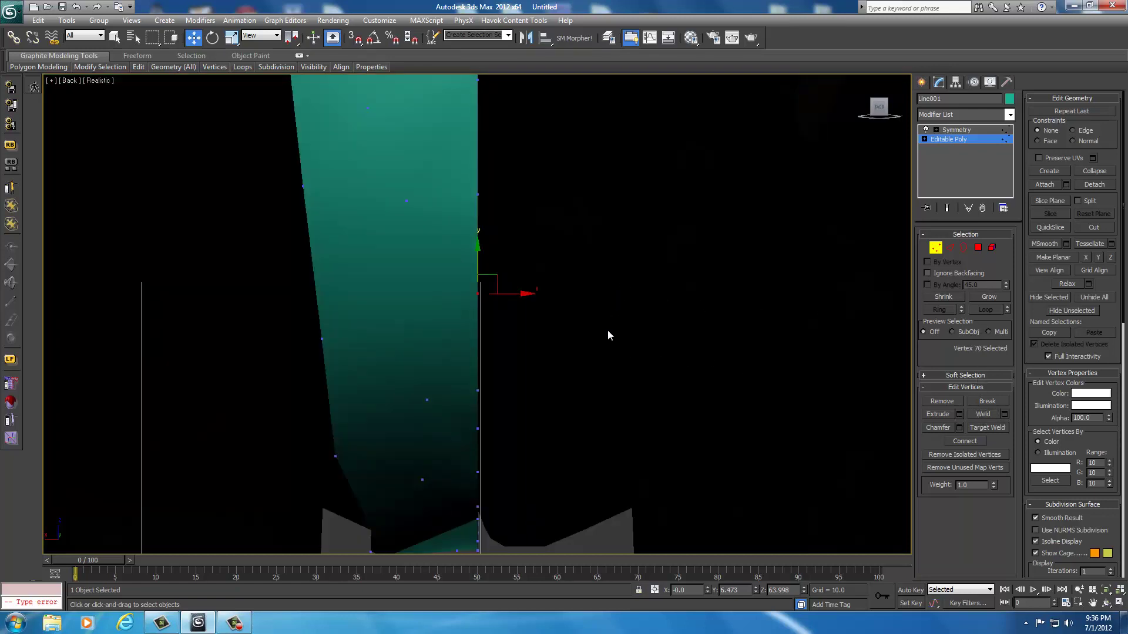
click(955, 130)
Examine the mirrored piece's centre seam and shading from the back, the front and a tilted angle for remaining creases
scroll(632, 174, down, 5)
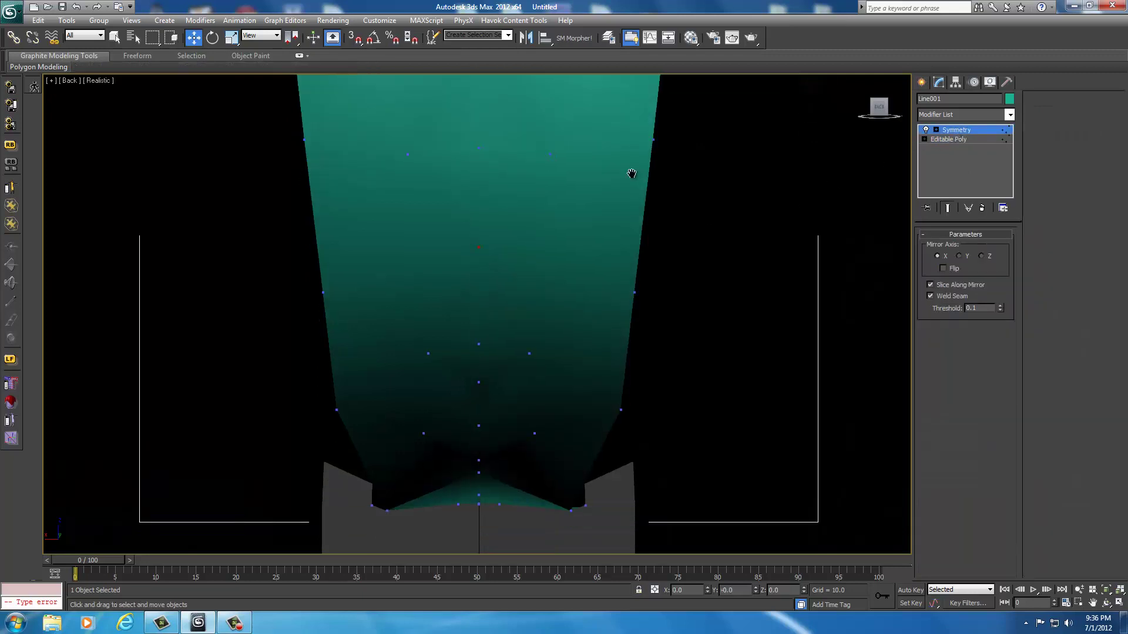
scroll(599, 259, up, 3)
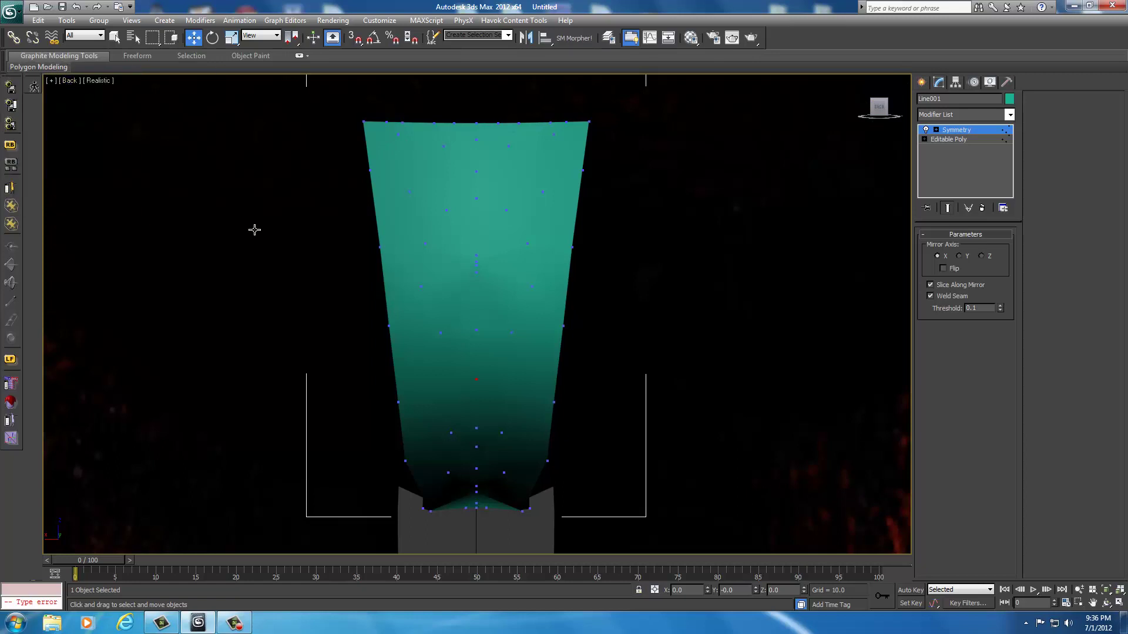
key(f)
middle_drag(451, 257, 438, 177)
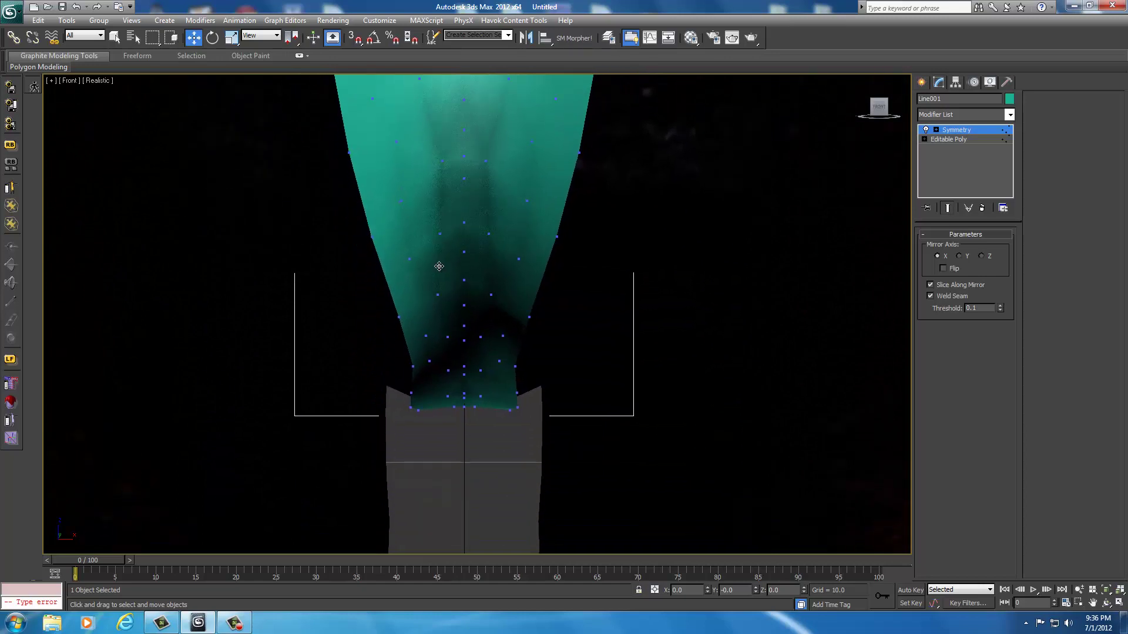
scroll(438, 267, up, 4)
scroll(439, 267, up, 3)
scroll(438, 264, down, 8)
mouse_move(880, 106)
mouse_down()
mouse_move(879, 547)
mouse_move(880, 115)
mouse_up()
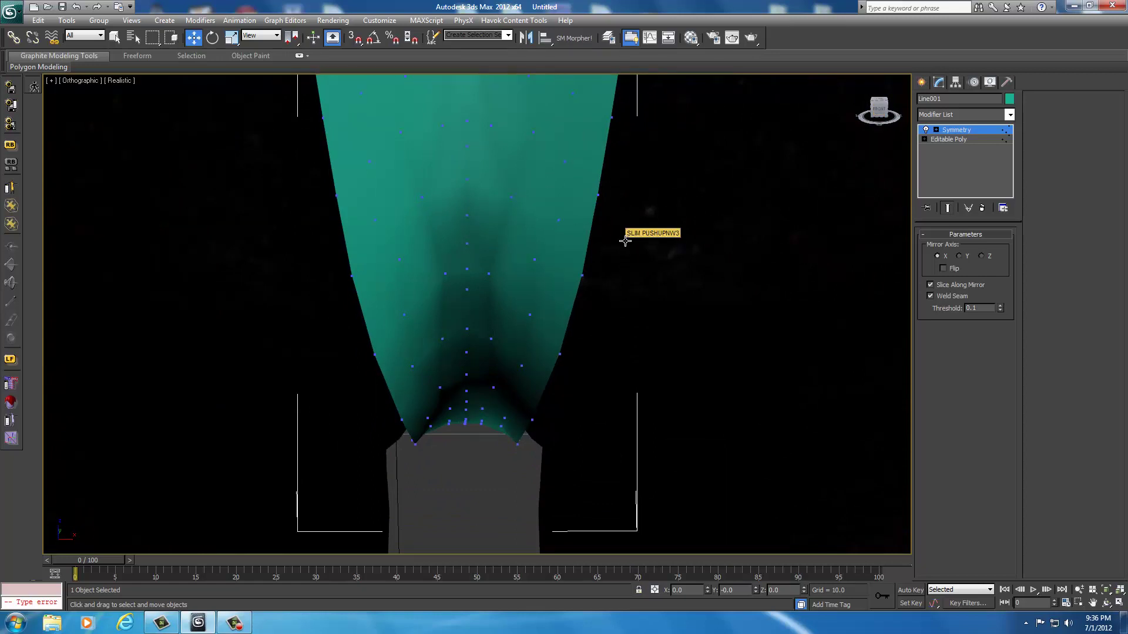
middle_drag(648, 303, 664, 322)
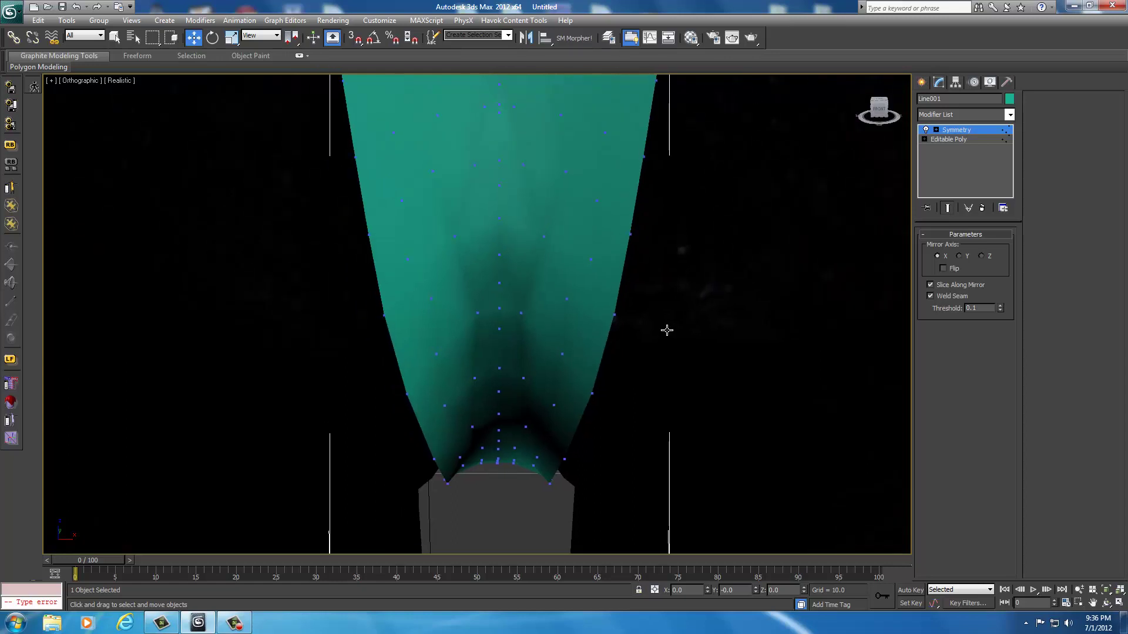
scroll(666, 326, down, 4)
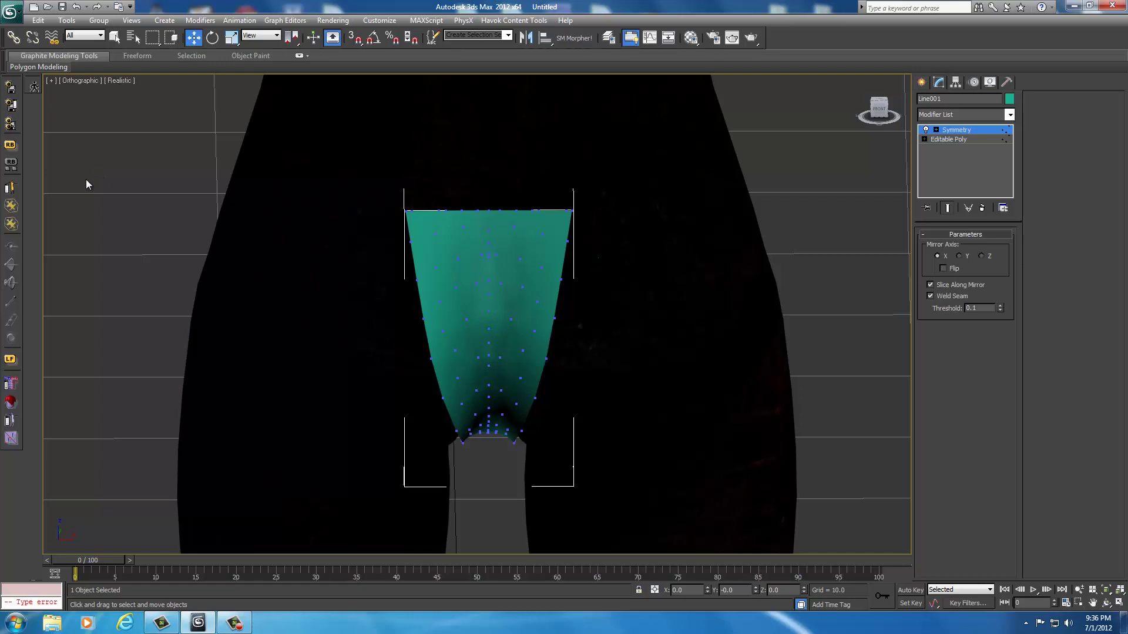
Select the outer top corner vertex of the half piece in Editable Poly and enable soft selection with a falloff of 4.0
key(f)
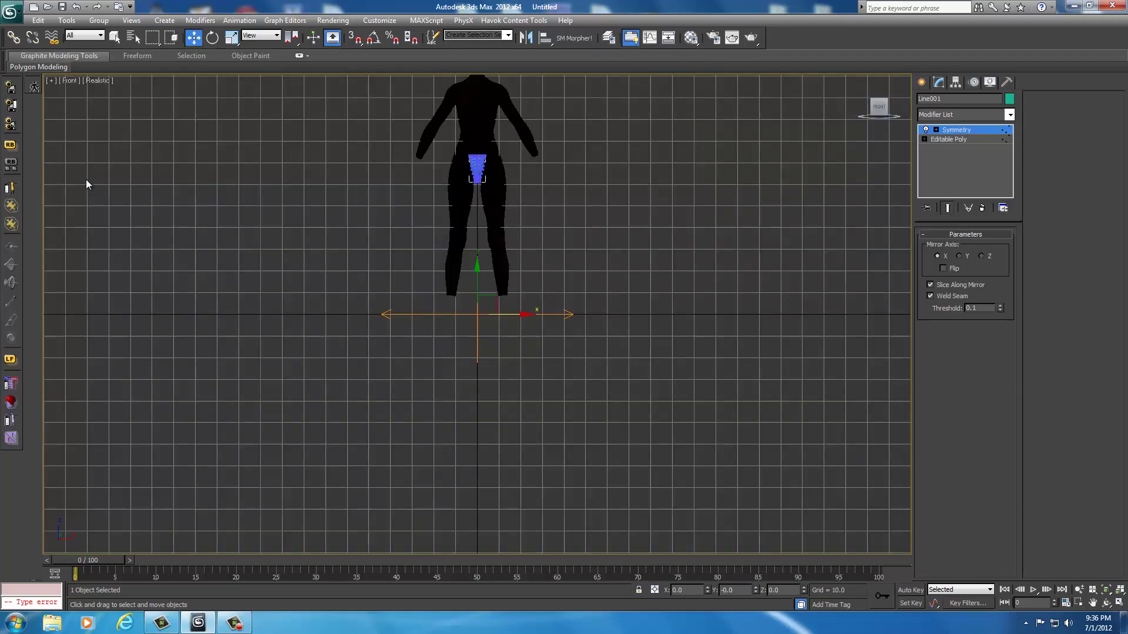
scroll(328, 349, up, 5)
middle_drag(327, 349, 329, 242)
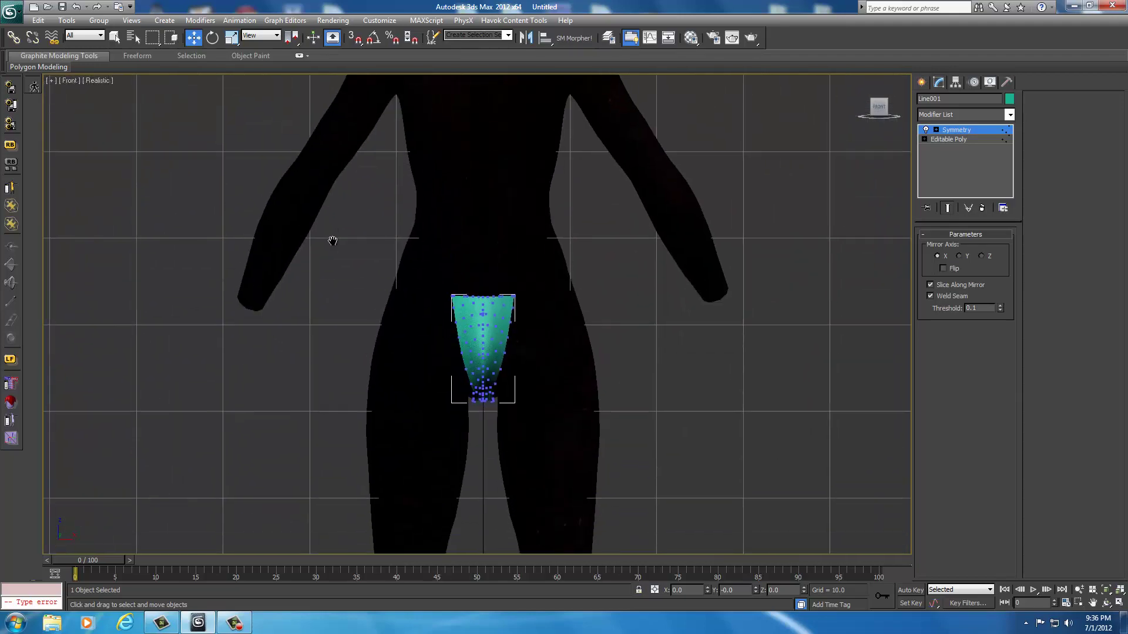
scroll(336, 286, up, 5)
middle_drag(336, 285, 320, 227)
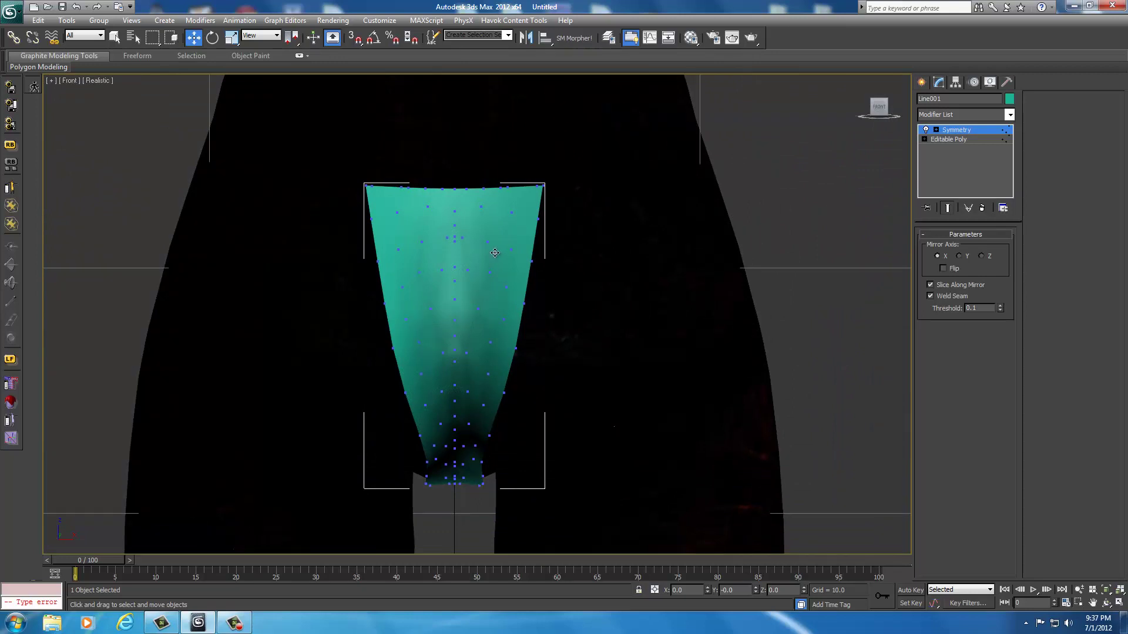
click(950, 139)
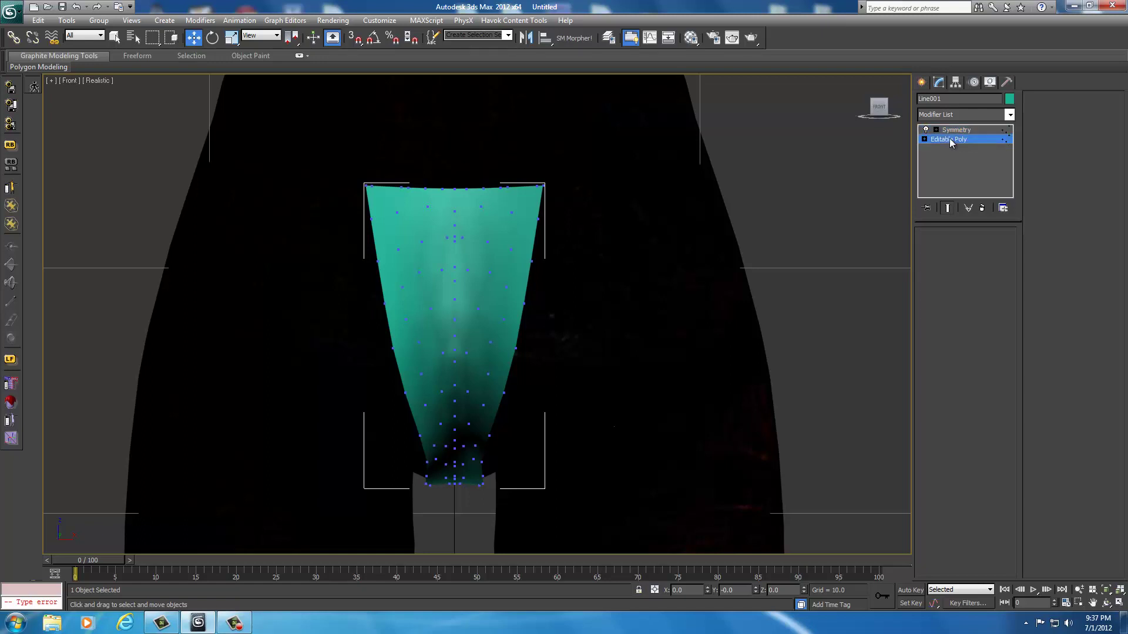
click(544, 184)
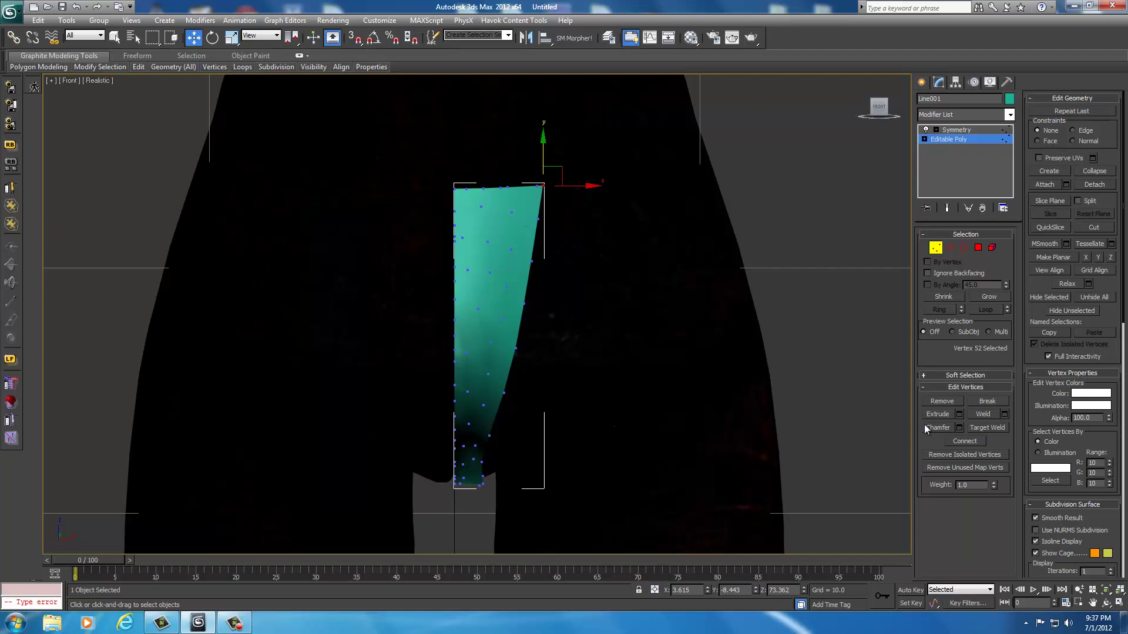
click(932, 375)
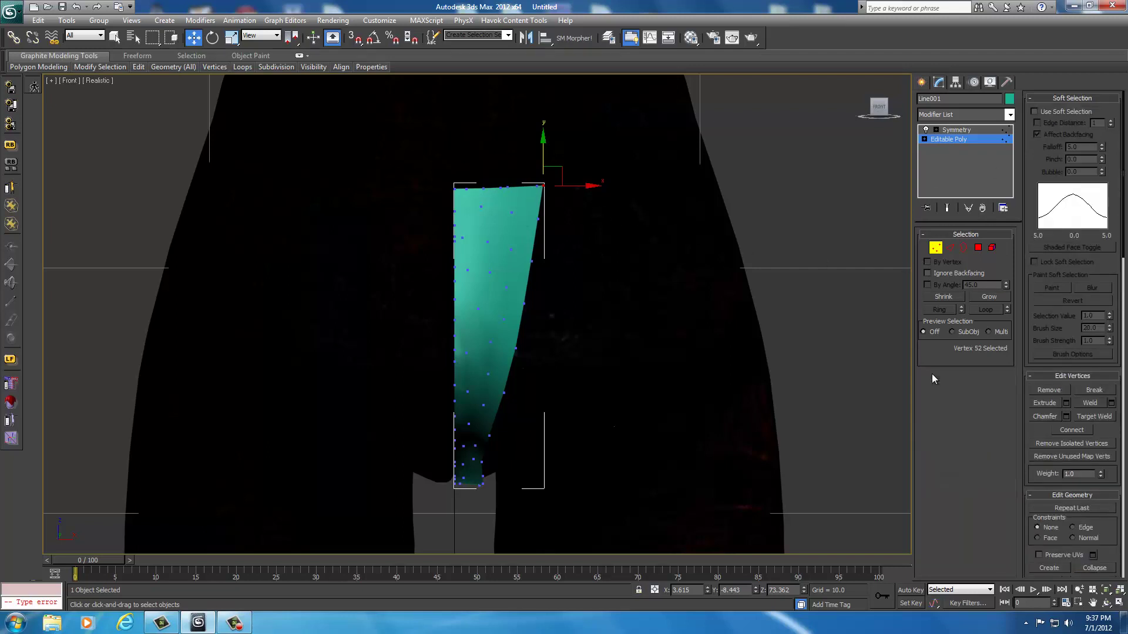
click(1035, 112)
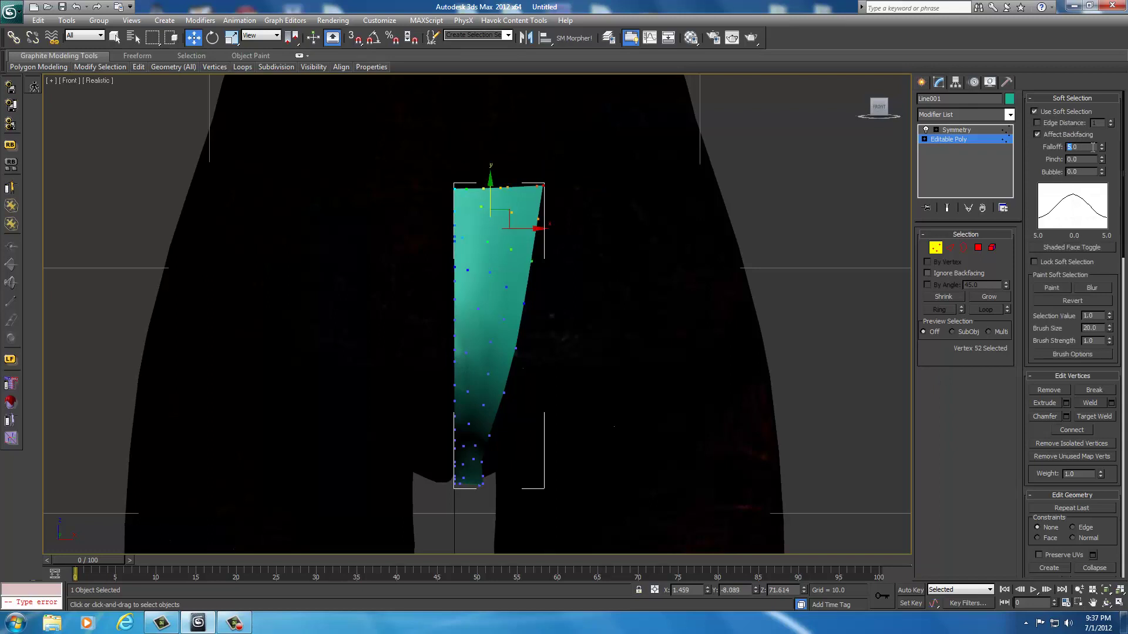
scroll(459, 197, up, 4)
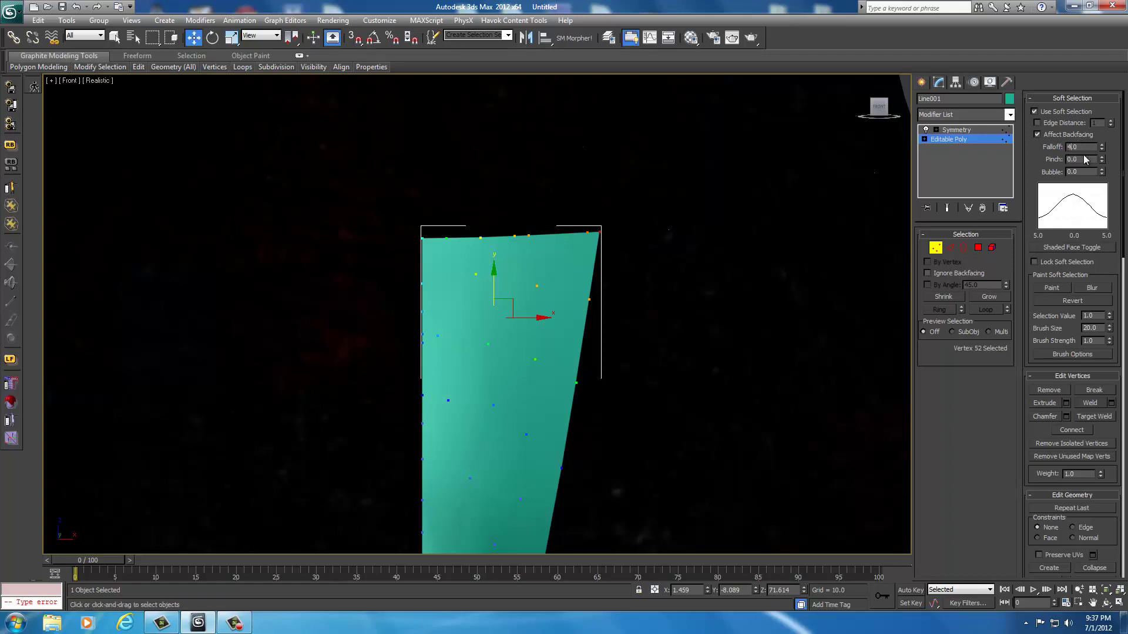
click(1086, 159)
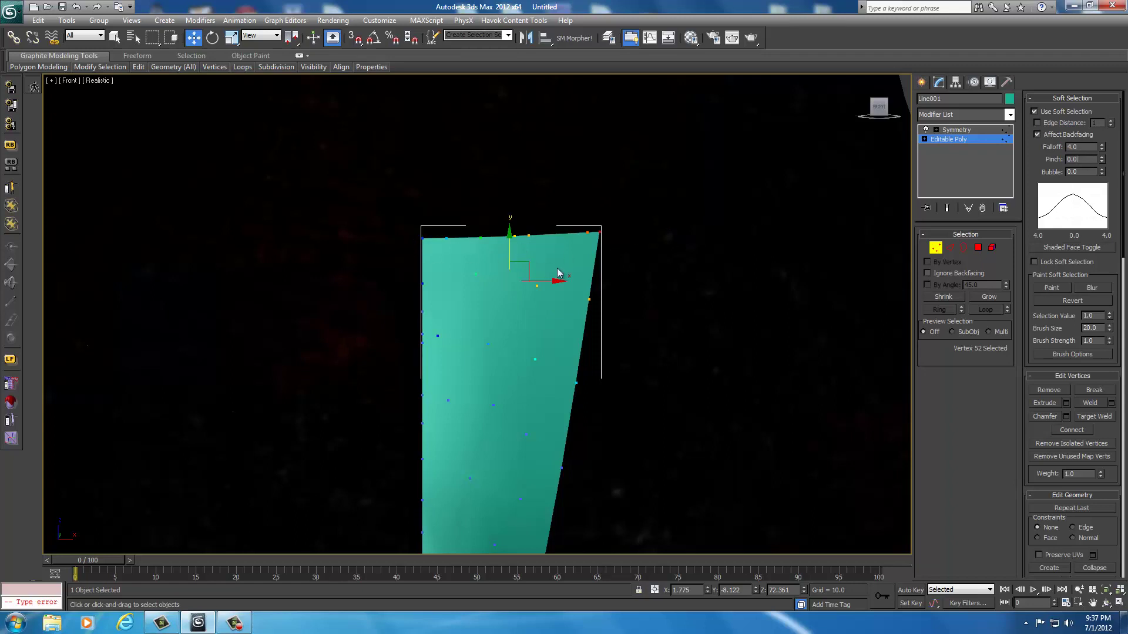
Try to pull the soft-selected top corner outward along X to about 3.3, and check the mirrored shape in Symmetry
drag(541, 280, 636, 287)
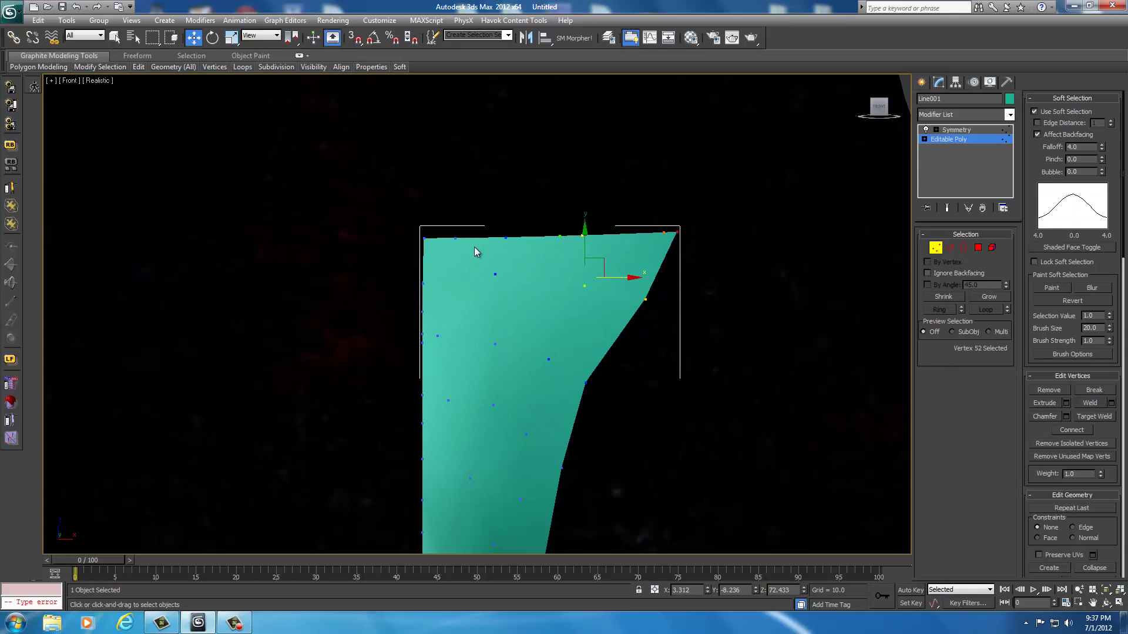
click(956, 130)
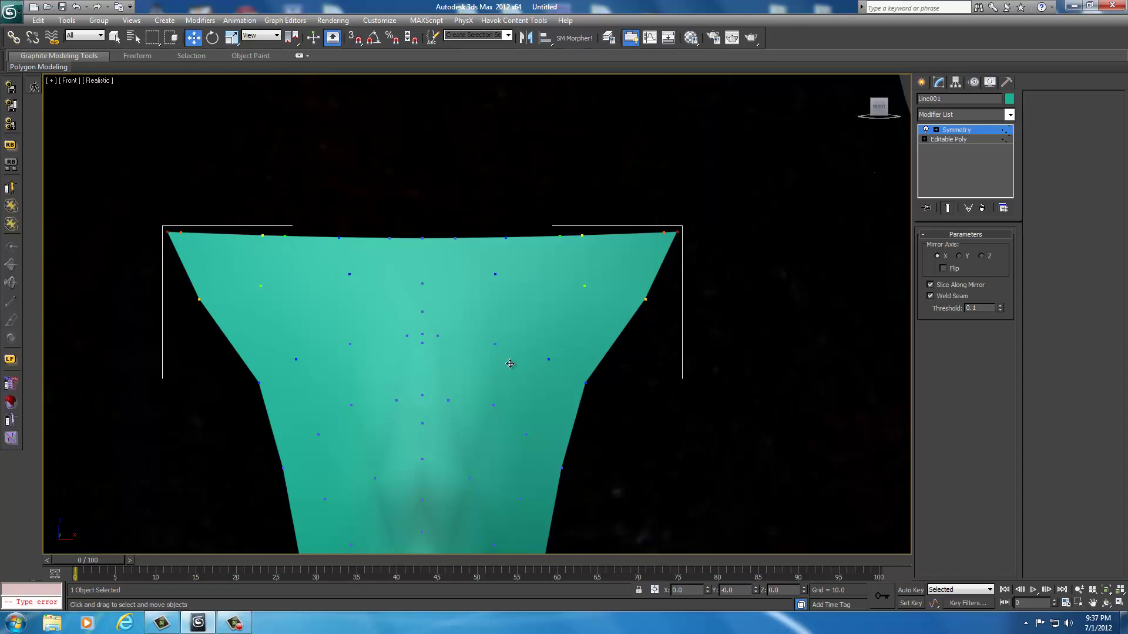
middle_drag(521, 365, 521, 237)
scroll(517, 267, down, 4)
scroll(516, 271, up, 2)
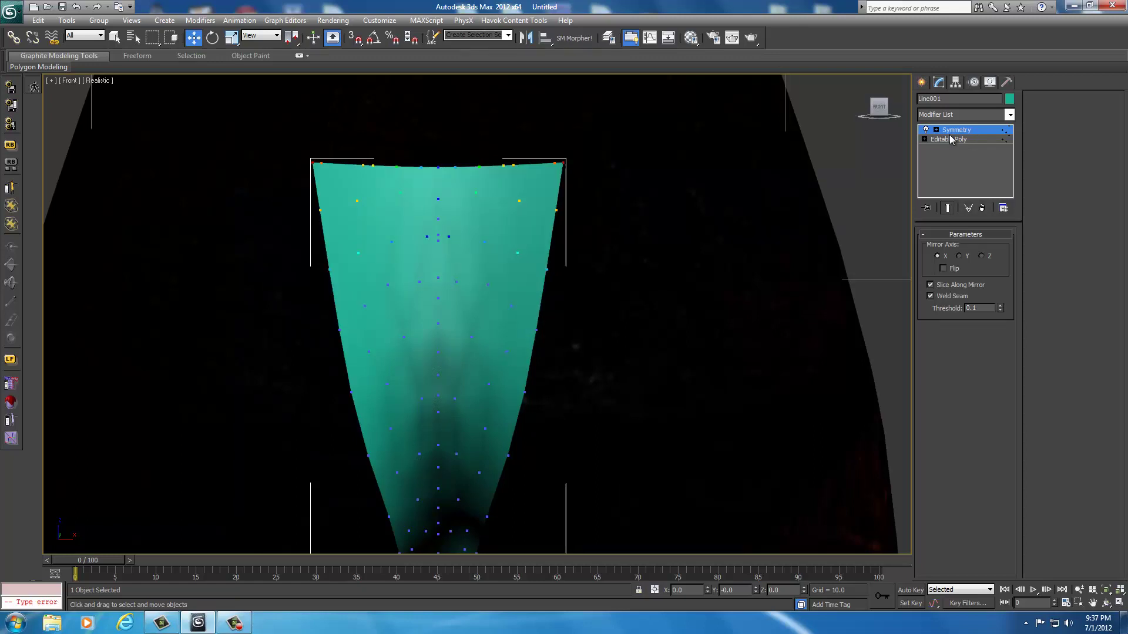
Convert the mirrored piece together with its Symmetry modifier to a single Editable Poly
scroll(560, 280, down, 3)
scroll(561, 281, down, 2)
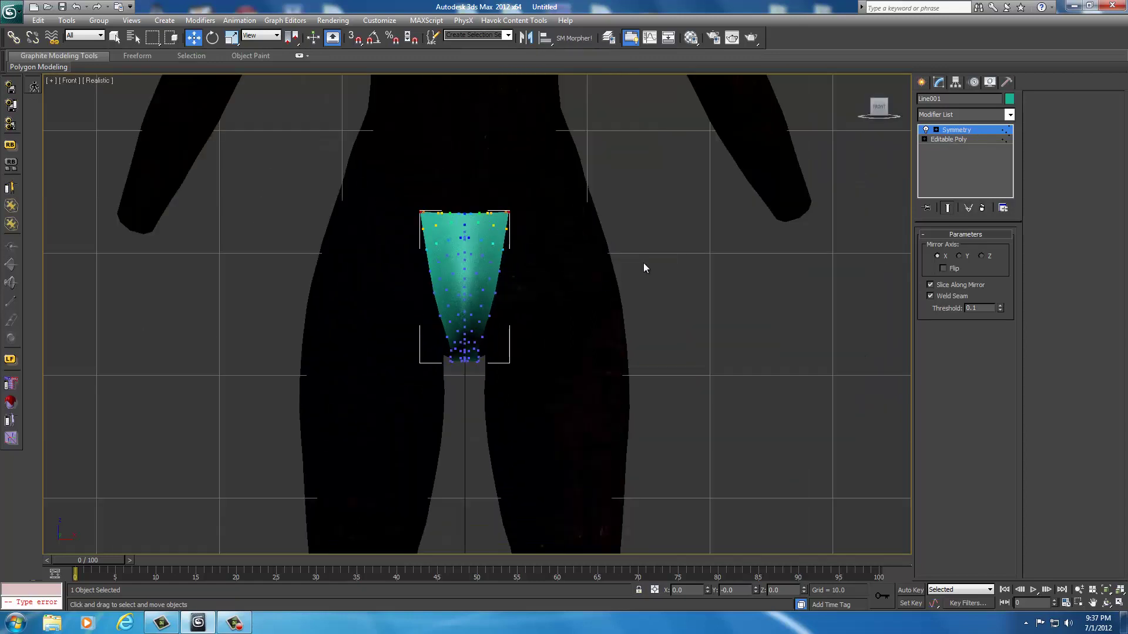
mouse_move(877, 107)
mouse_move(881, 108)
mouse_down()
mouse_move(161, 107)
mouse_move(873, 111)
mouse_up()
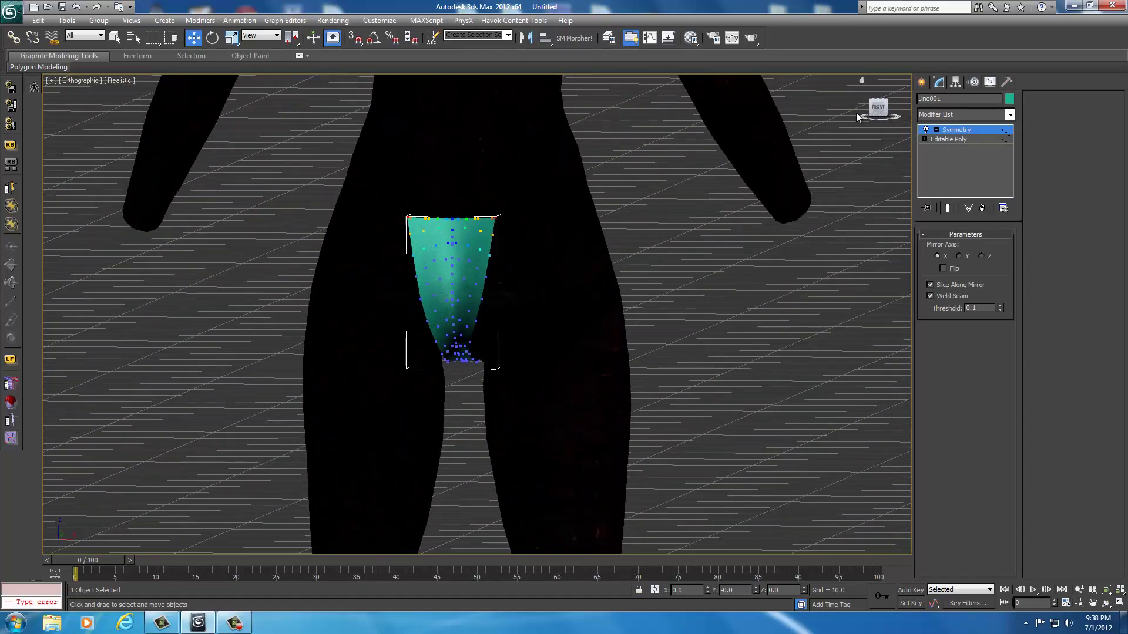
key(f)
scroll(688, 314, up, 5)
middle_drag(550, 154, 662, 276)
scroll(710, 242, up, 4)
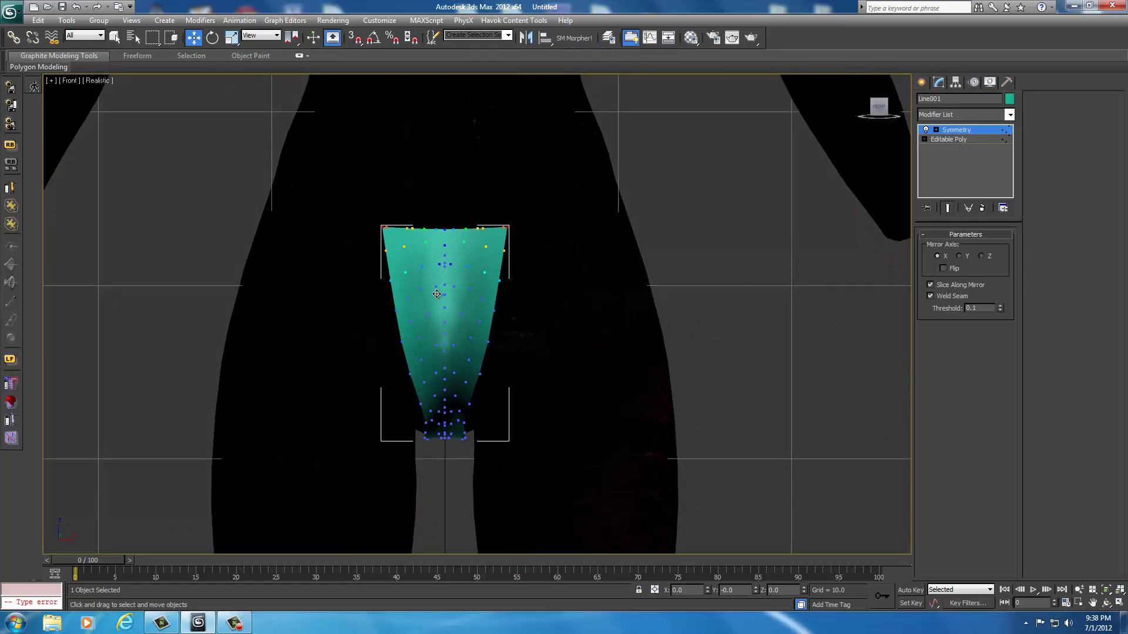
right_click(453, 280)
mouse_move(475, 385)
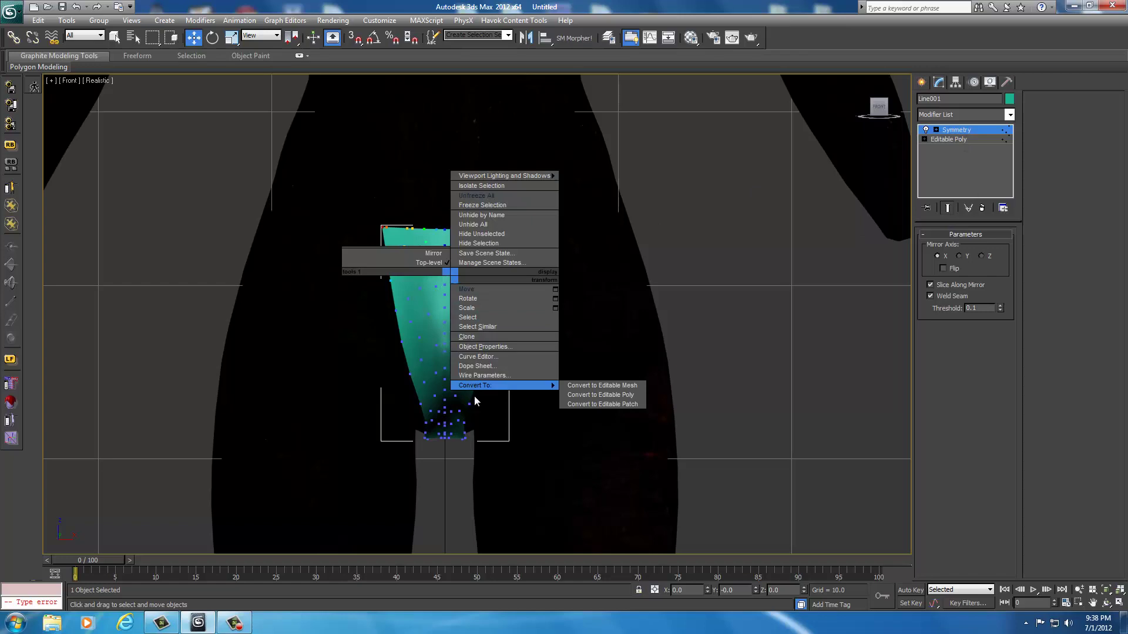
click(610, 395)
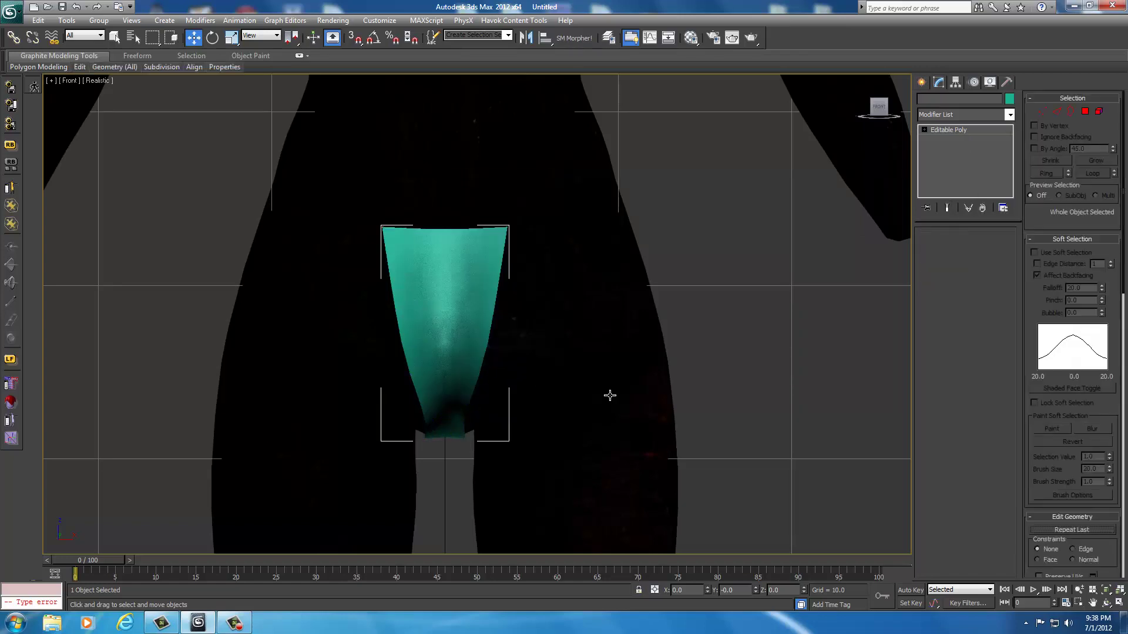
Deselect the garment piece and maximize the Perspective viewport on the body
mouse_move(878, 110)
mouse_down()
mouse_move(88, 109)
mouse_move(879, 113)
mouse_up()
click(880, 111)
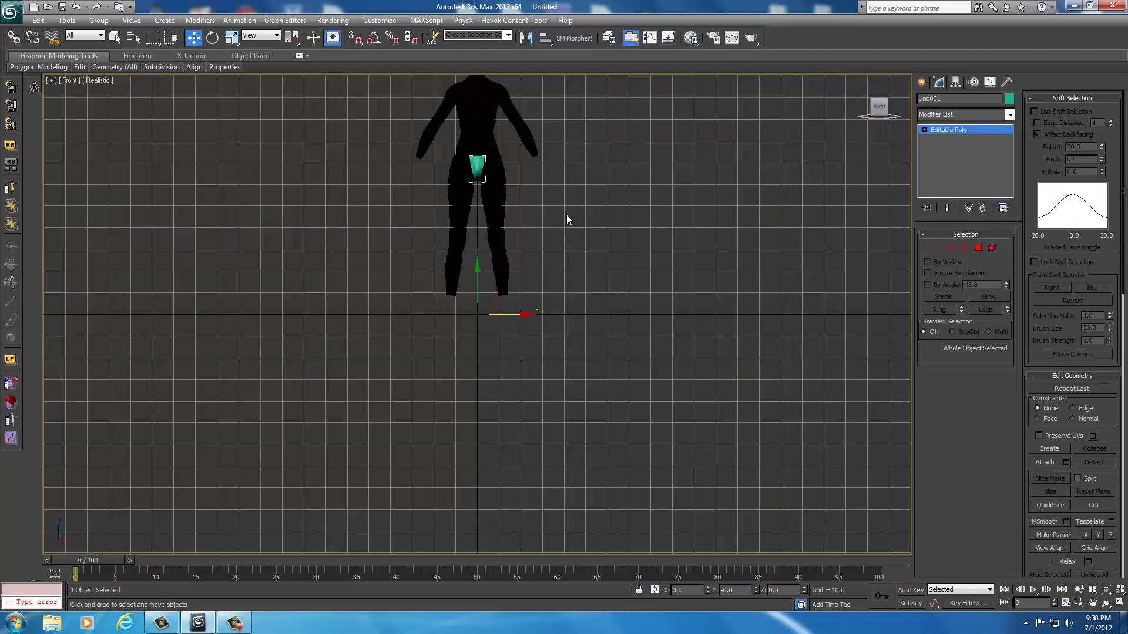
middle_drag(567, 215, 566, 351)
key(alt+w)
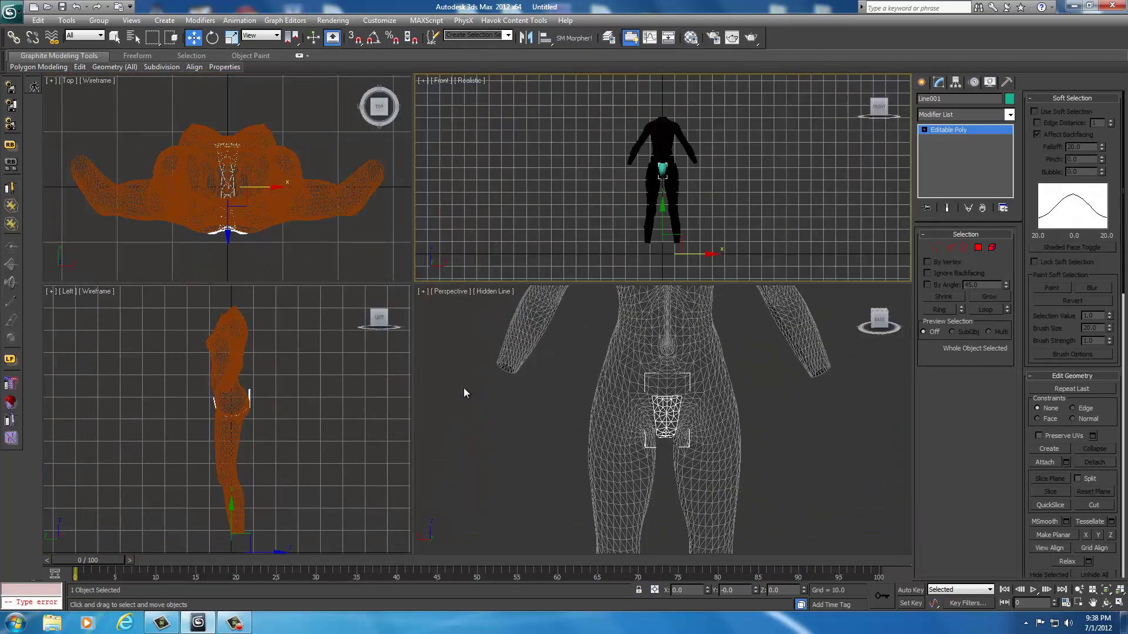
click(533, 419)
key(alt+w)
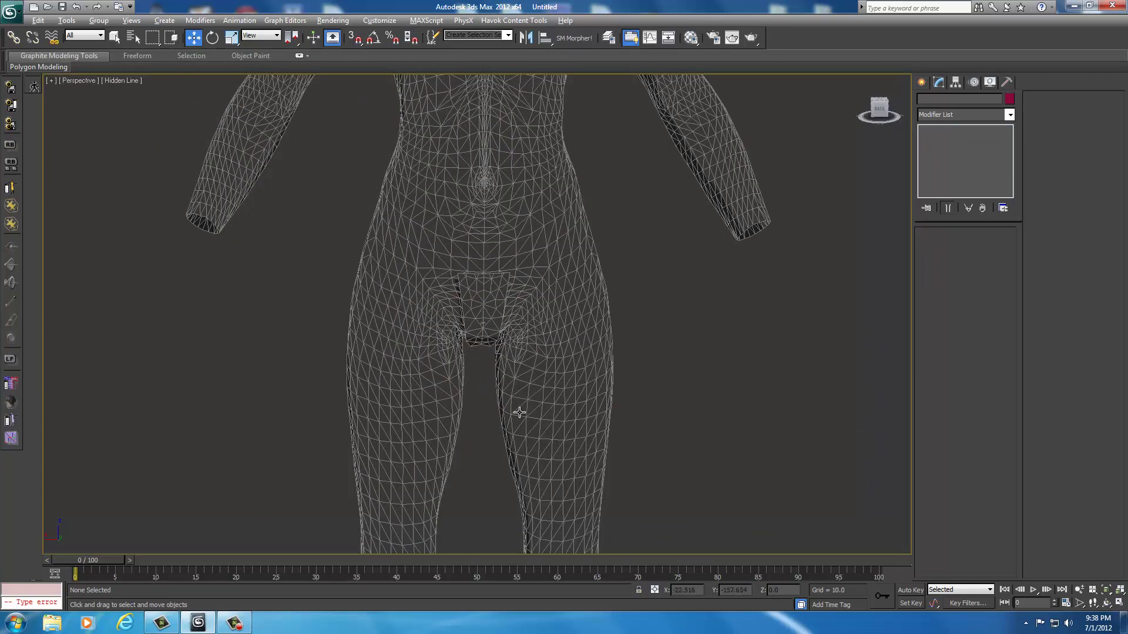
Shade the Perspective viewport as Realistic, restore the four-viewport layout and view the garment piece at an angle
click(111, 80)
click(146, 91)
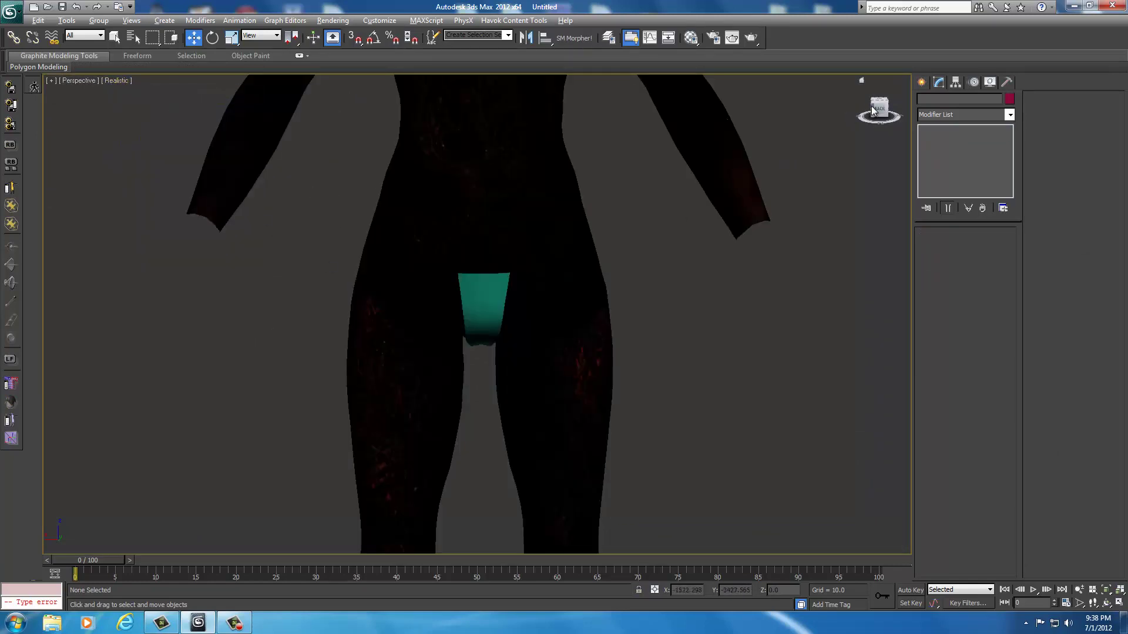
drag(874, 111, 136, 101)
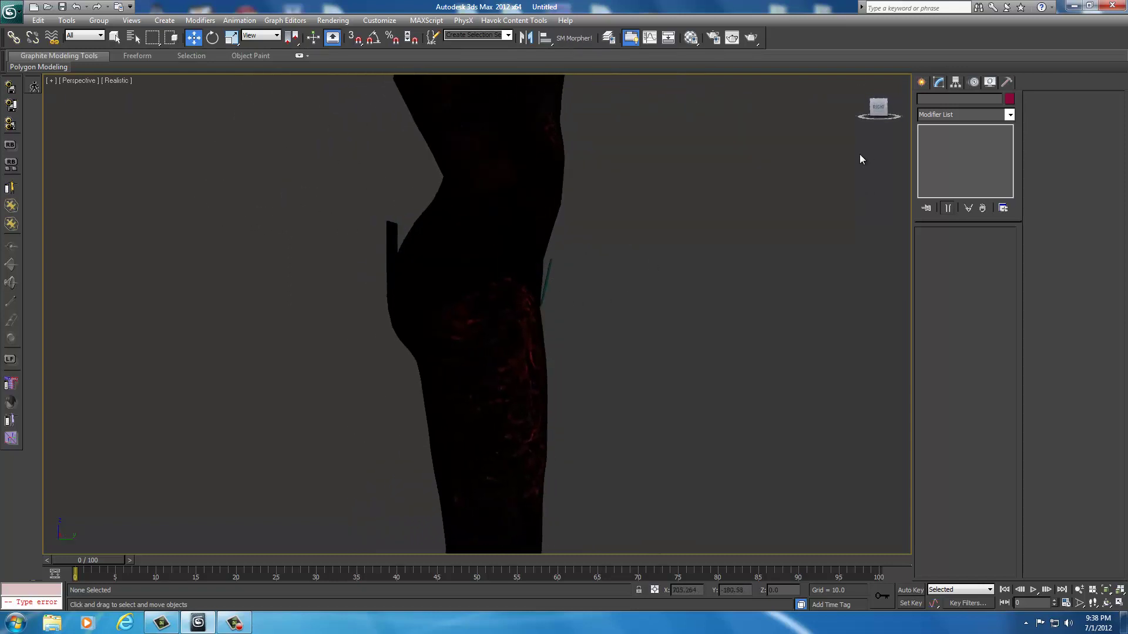
key(alt+w)
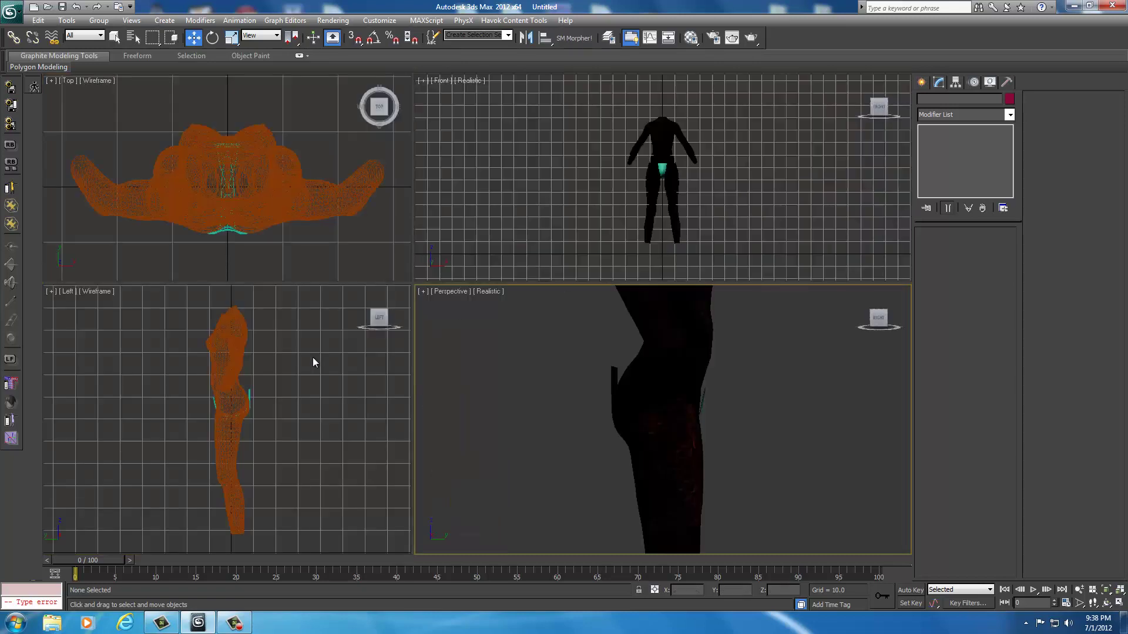
click(312, 389)
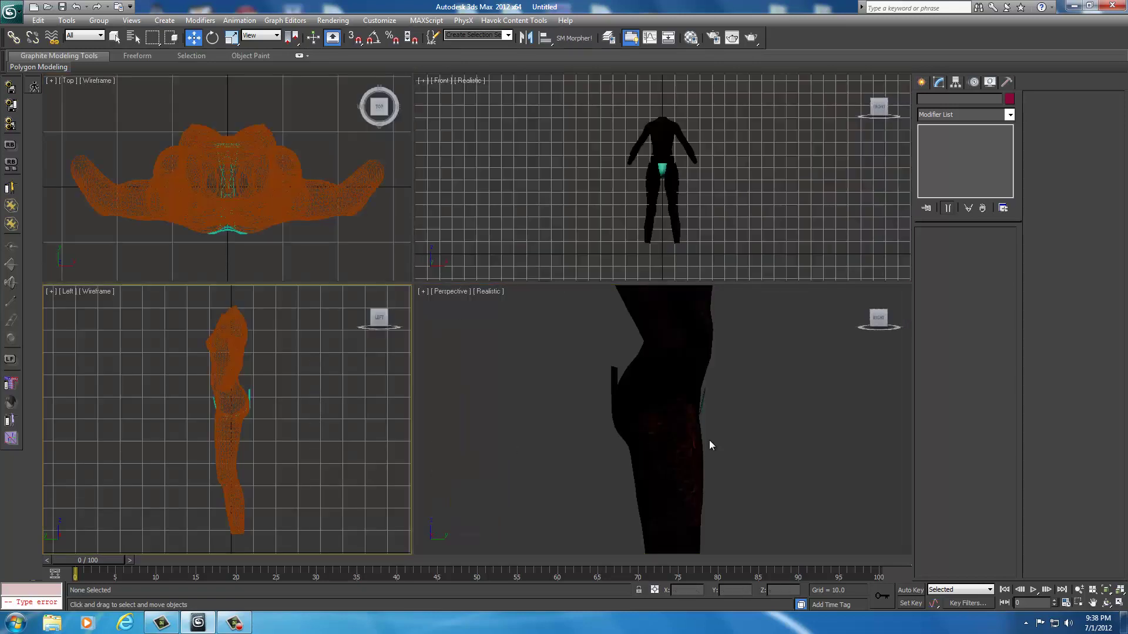
click(878, 321)
drag(875, 320, 847, 319)
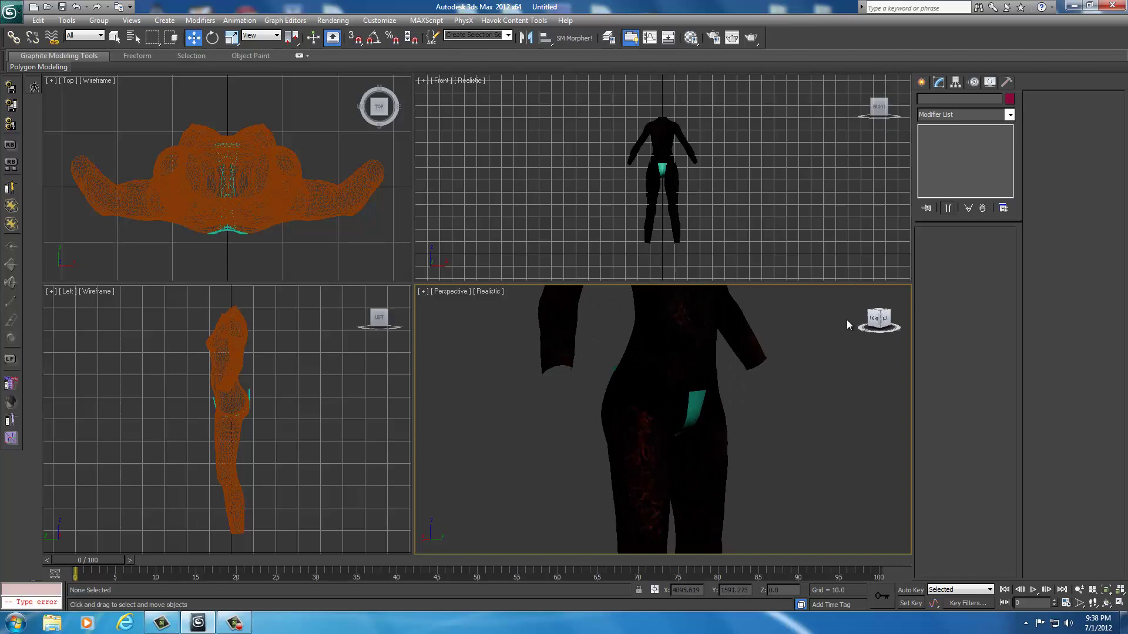
Select the garment piece's two upper rear vertices in the Left view and enable soft selection with a falloff of 4.0
scroll(228, 431, up, 5)
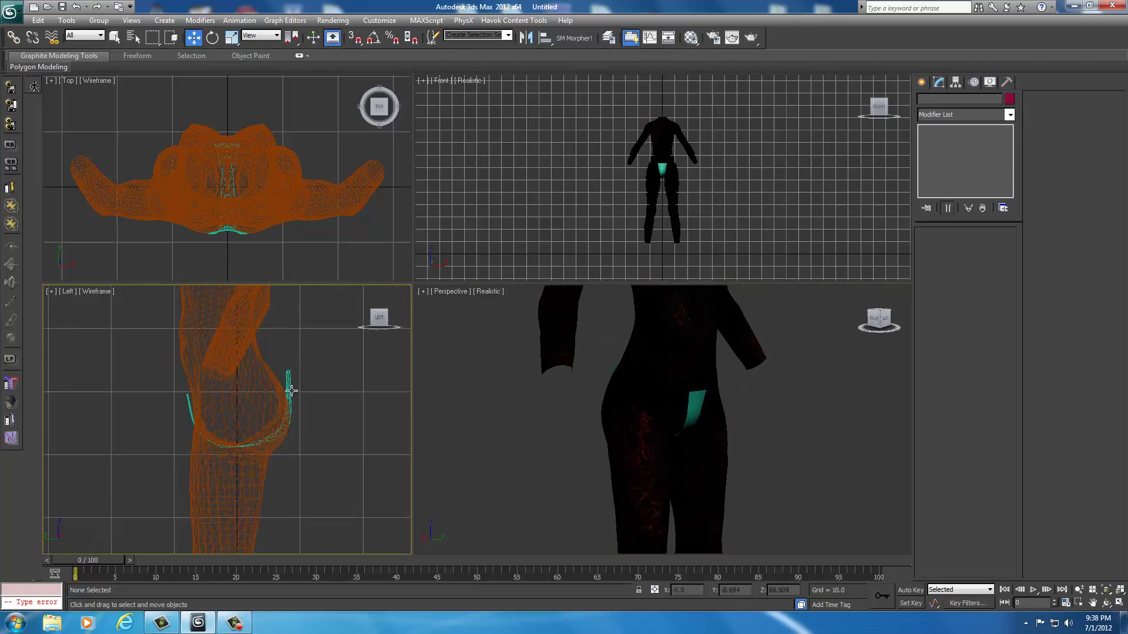
click(290, 386)
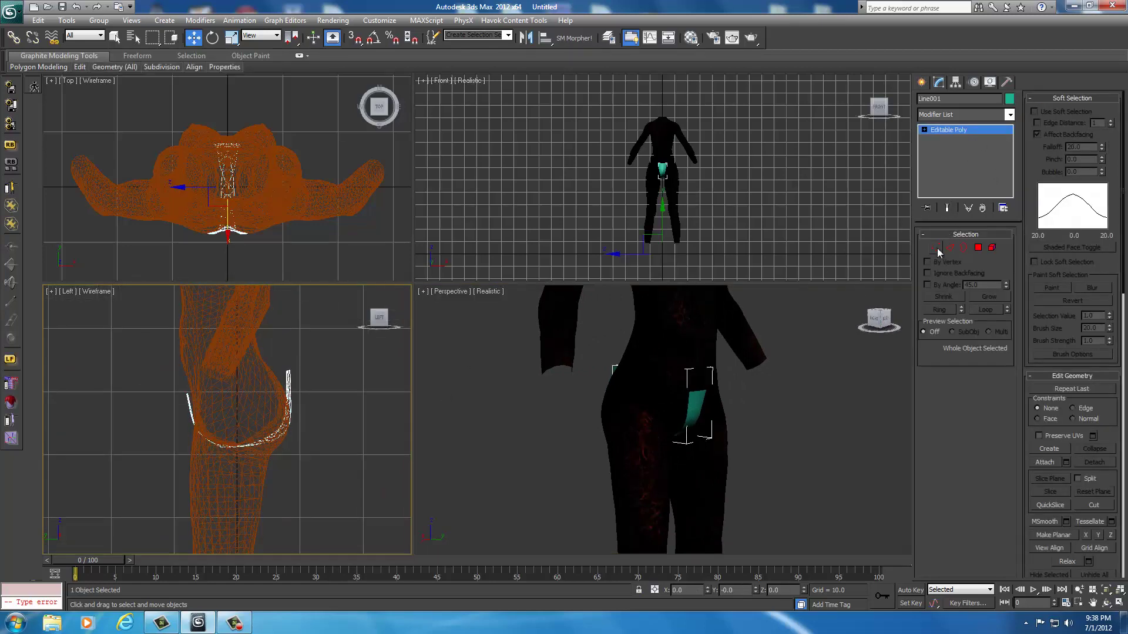
click(935, 247)
scroll(338, 427, up, 3)
mouse_move(339, 413)
middle_down()
mouse_move(337, 428)
mouse_move(325, 421)
middle_up()
click(1035, 112)
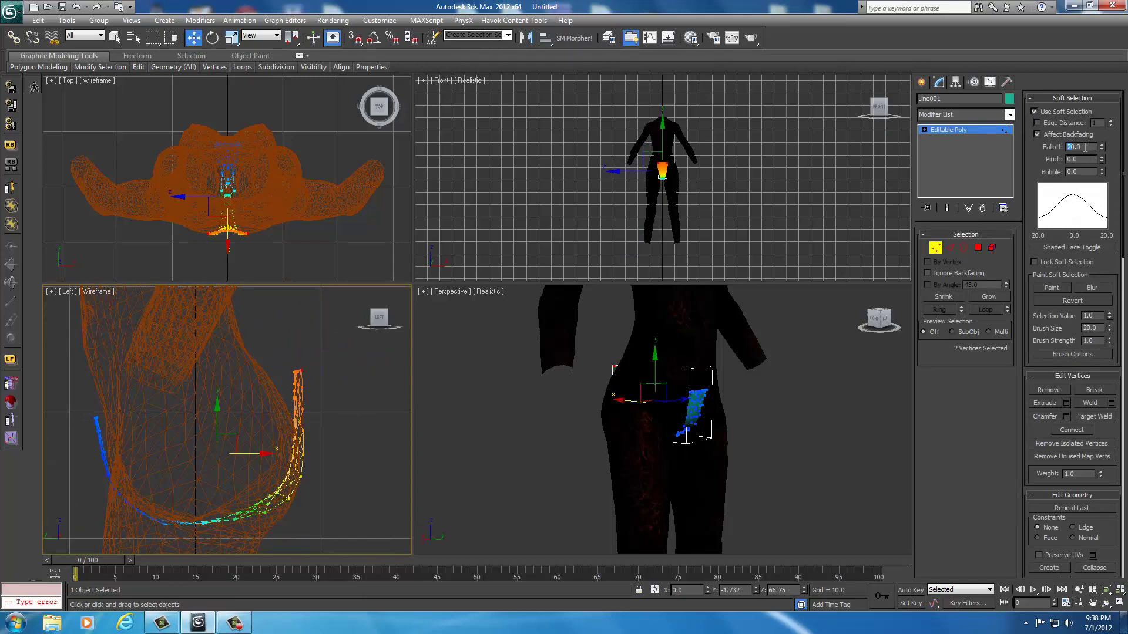
drag(1084, 147, 1052, 154)
text(4)
key(Return)
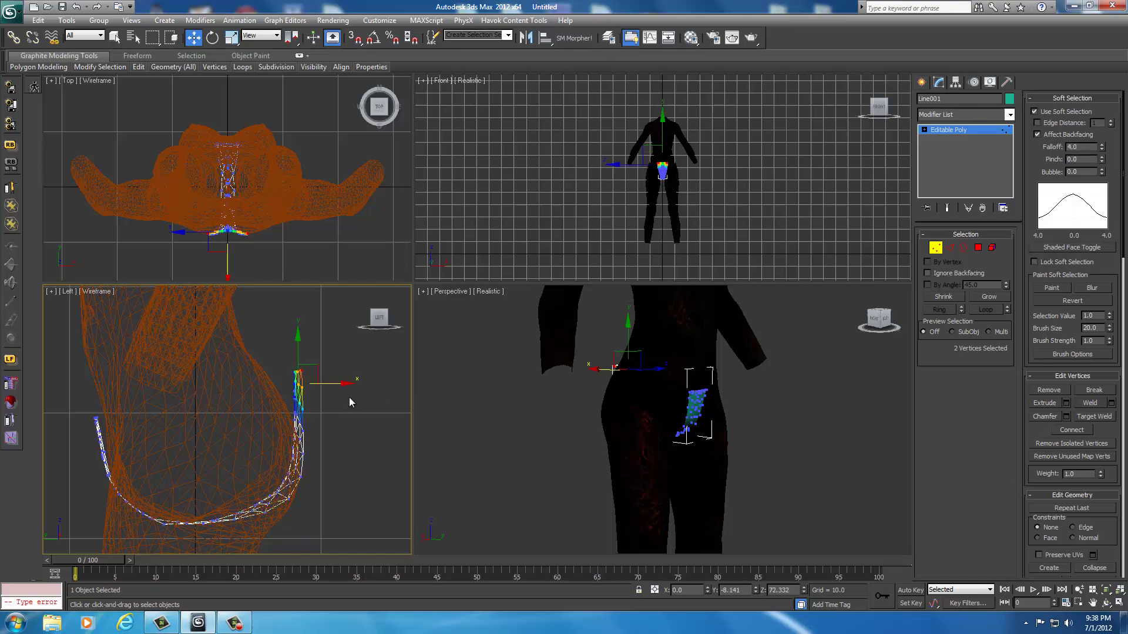
Move all vertices of the rear top edge inward toward the body in the Left view and check the fit in Perspective
click(284, 361)
mouse_move(319, 377)
mouse_down()
mouse_move(322, 390)
mouse_move(306, 391)
mouse_up()
right_click(542, 456)
click(860, 292)
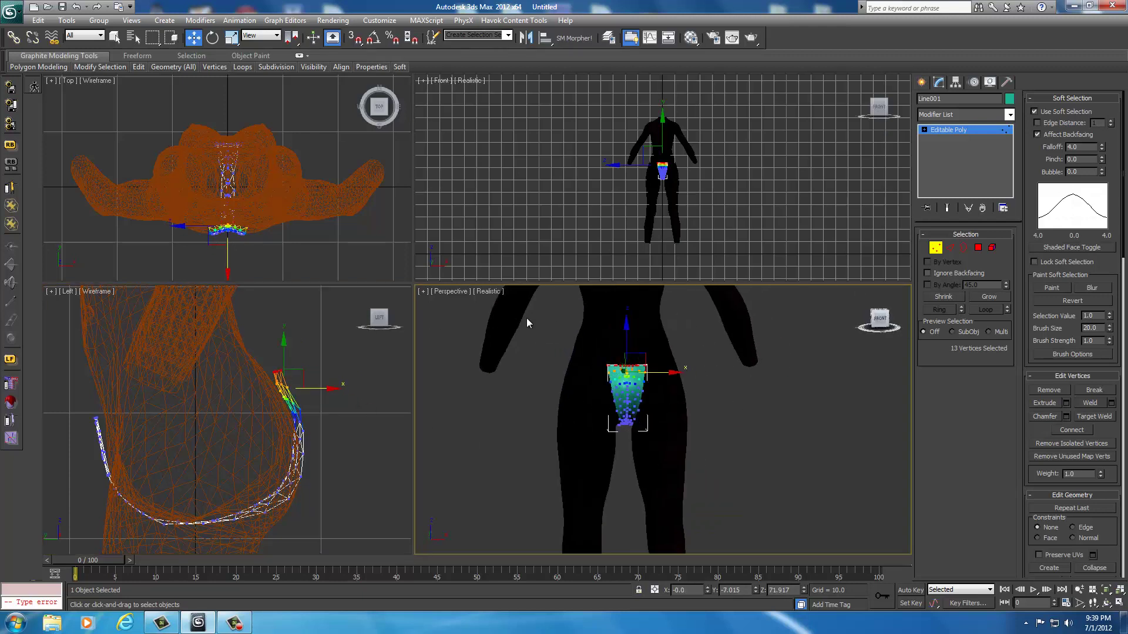
scroll(742, 411, up, 6)
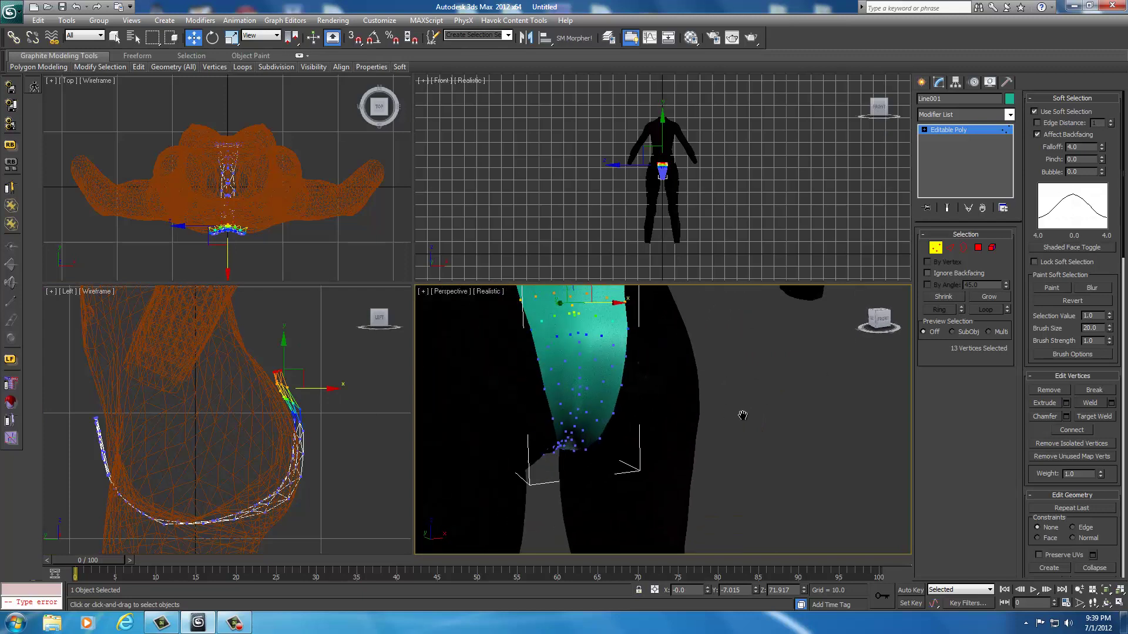
middle_drag(742, 416, 798, 493)
drag(886, 321, 448, 322)
click(728, 399)
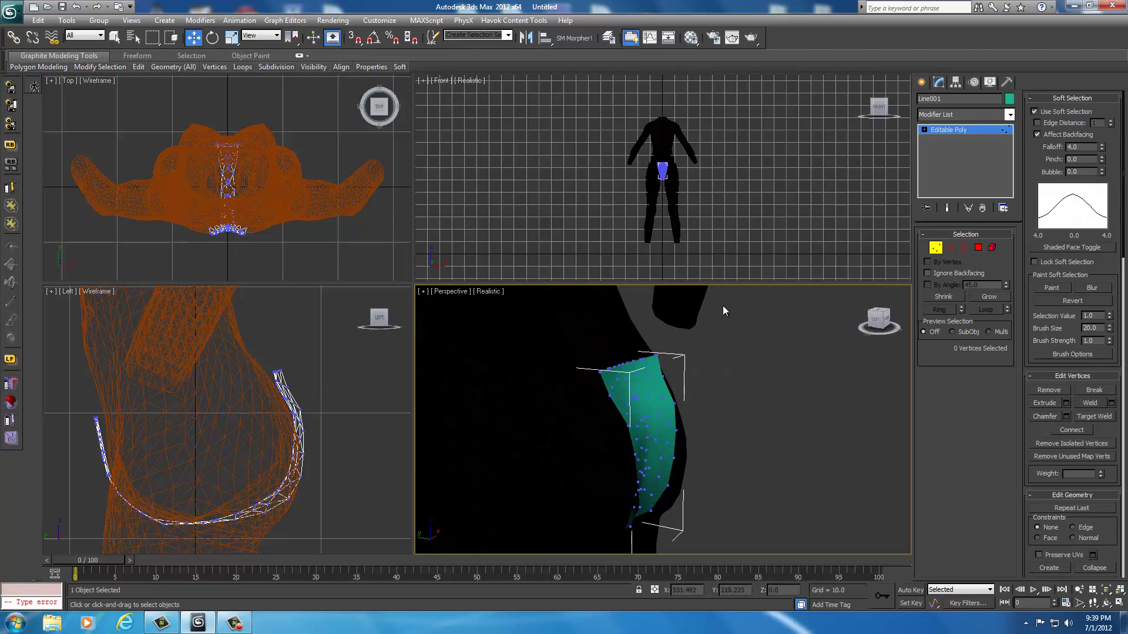
scroll(706, 376, down, 4)
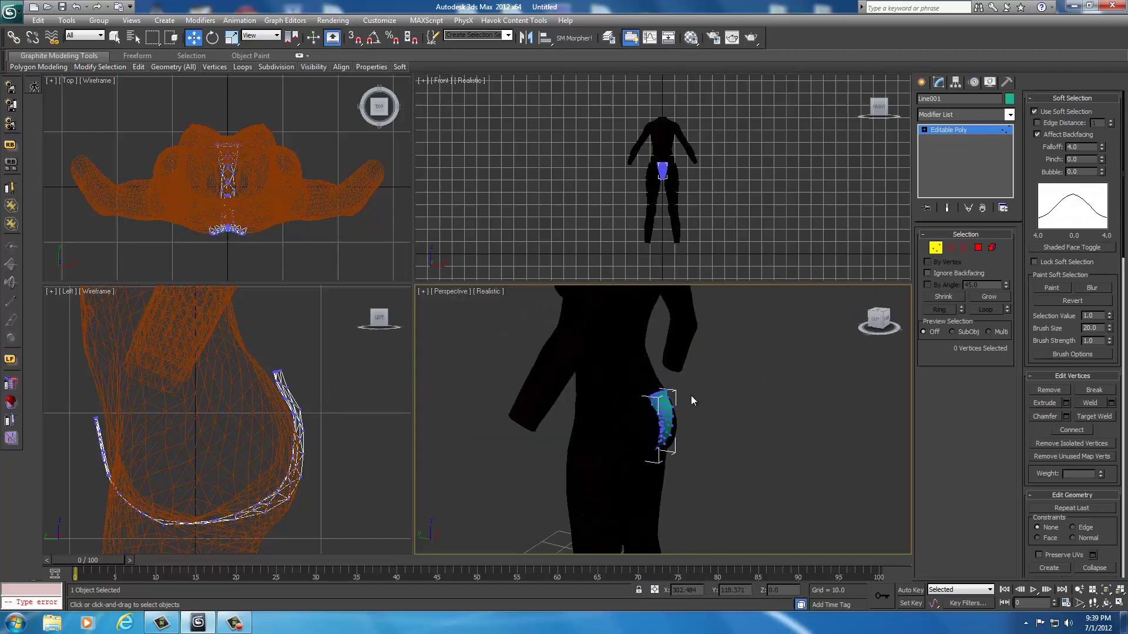
Leave vertex editing, deselect the garment piece and unfreeze the body
click(936, 247)
click(588, 412)
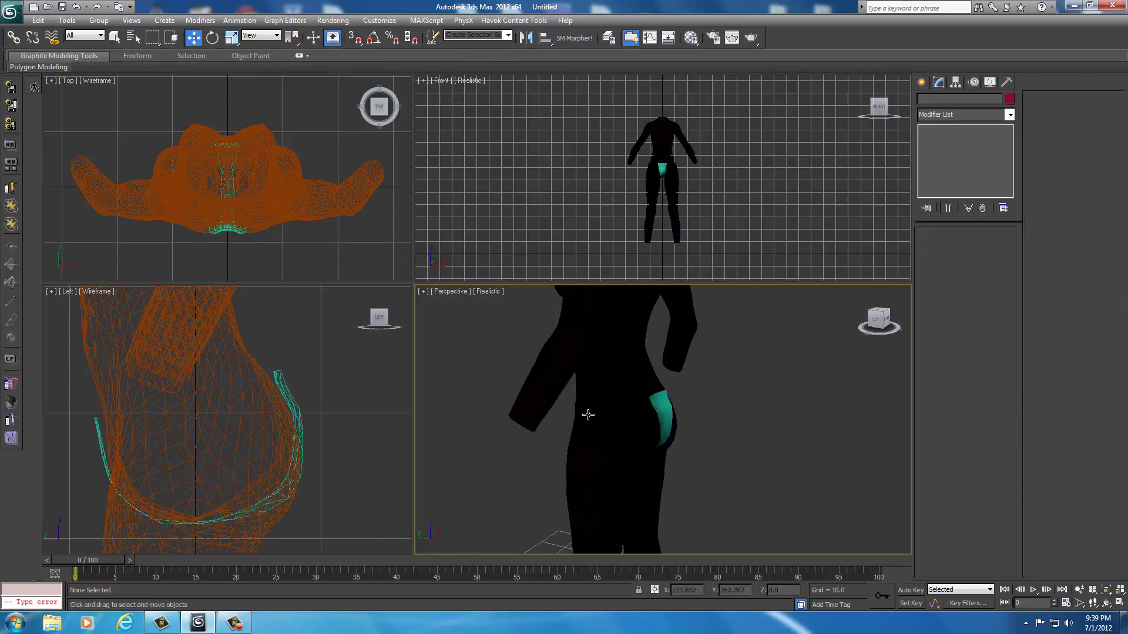
right_click(593, 419)
click(605, 345)
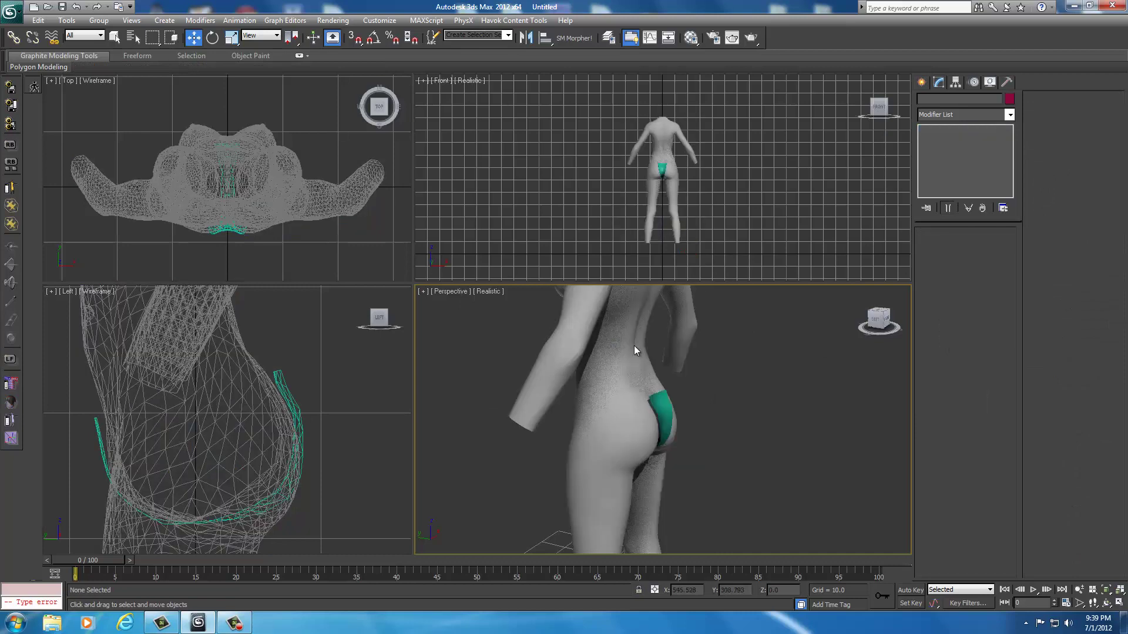
Select the upper rear vertices of the garment piece and move them about 0.6 along X toward the body
click(861, 329)
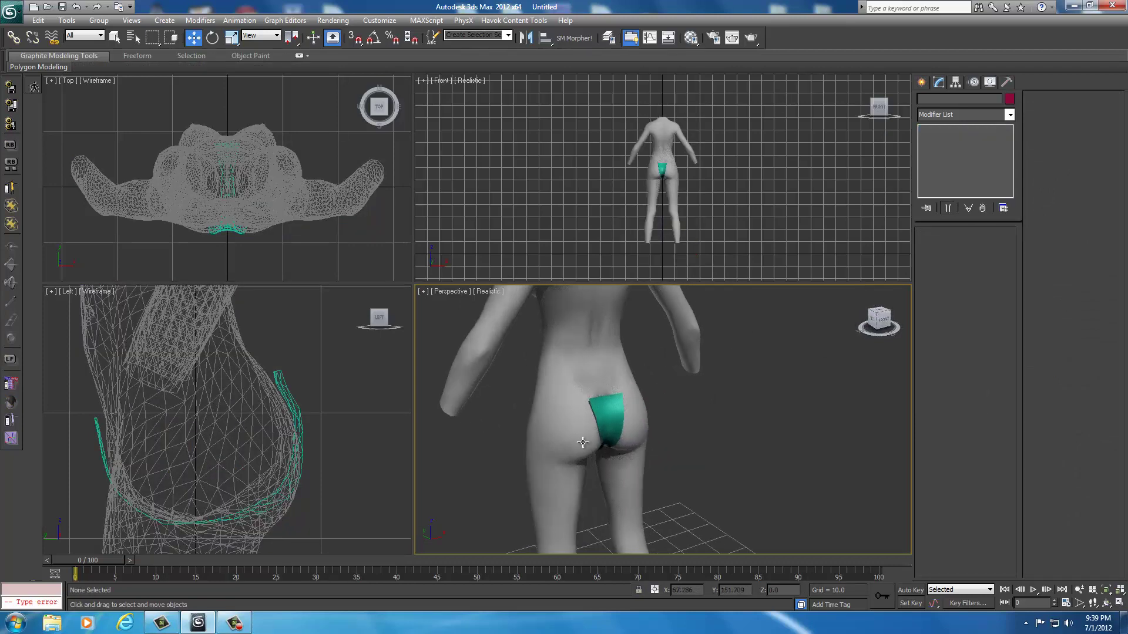
click(607, 407)
click(935, 247)
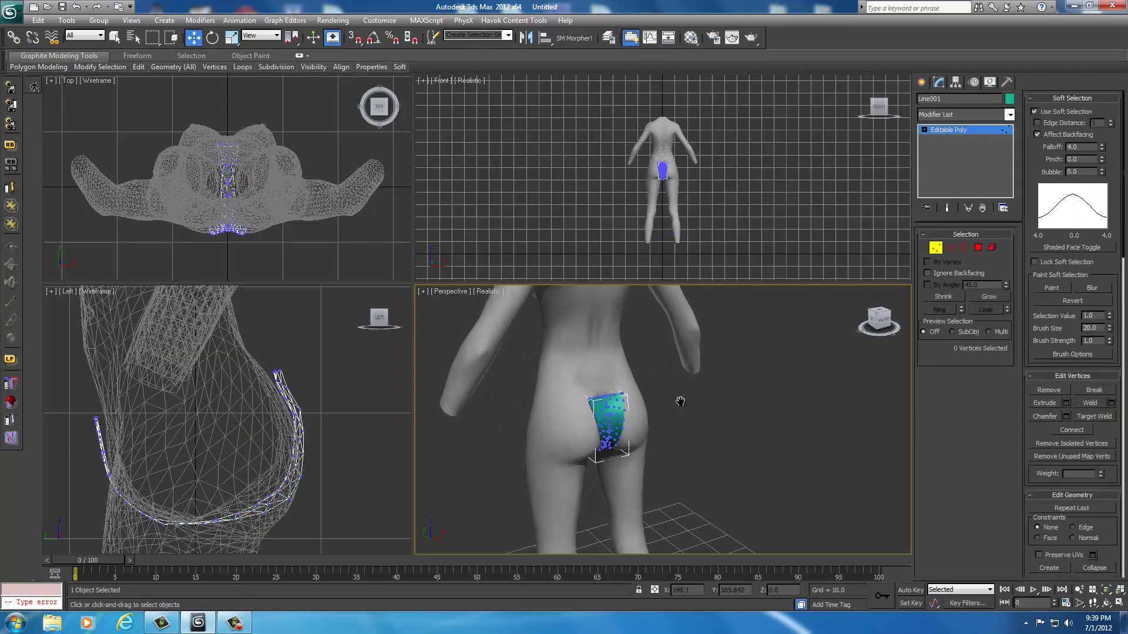
scroll(680, 401, up, 5)
middle_drag(681, 401, 855, 400)
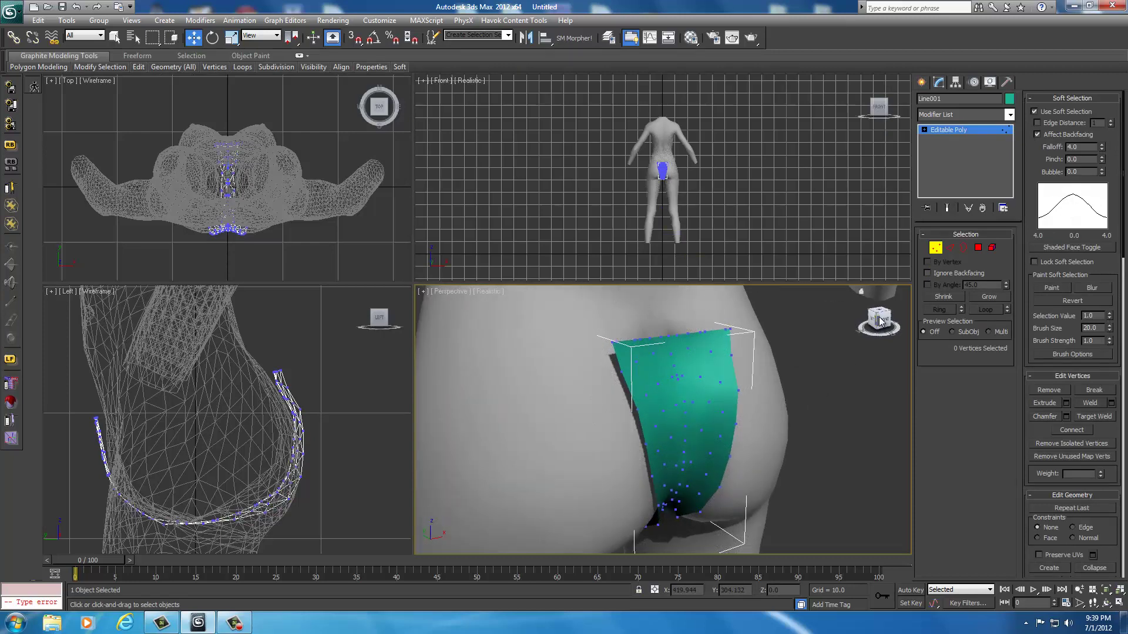
drag(878, 318, 428, 317)
click(308, 367)
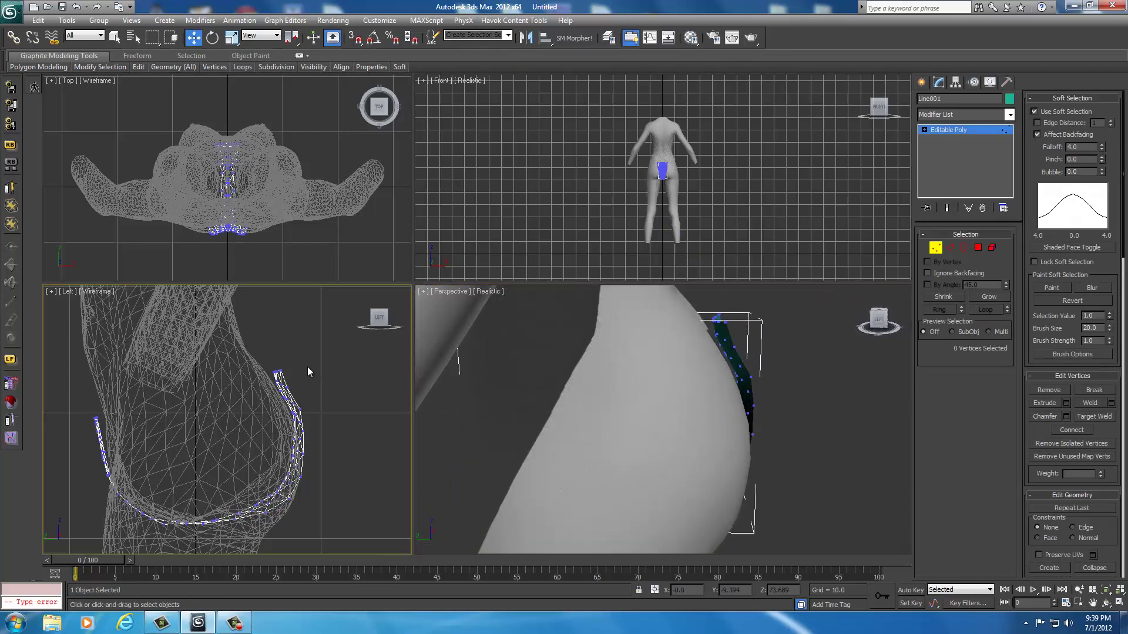
drag(263, 431, 304, 406)
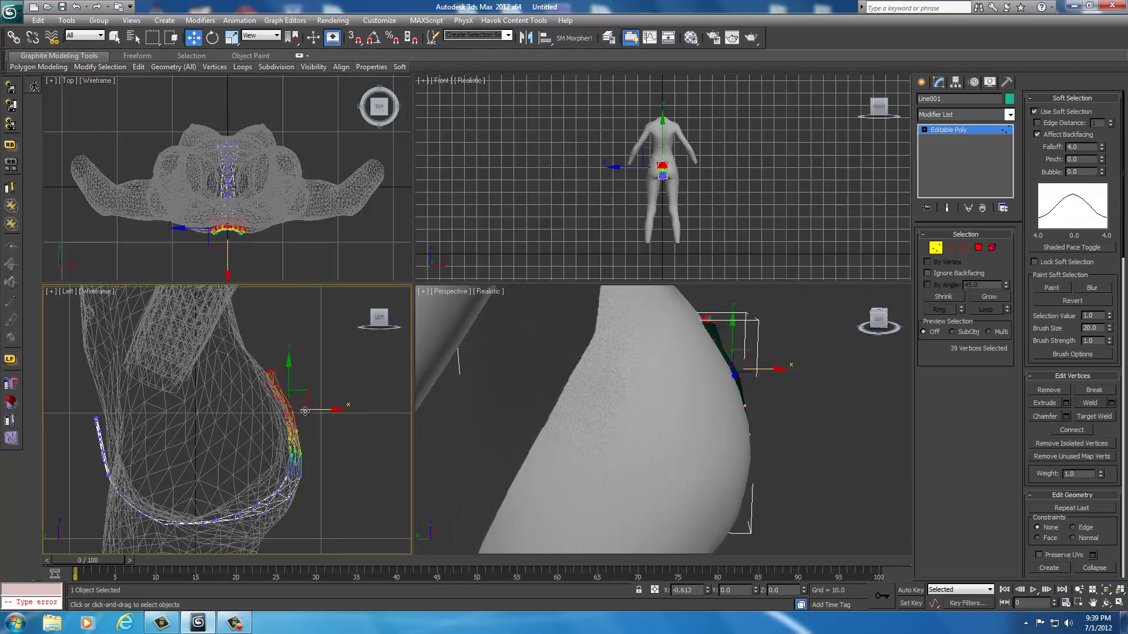
Select the vertices at the bend of the rear section and pull them slightly outward from the body with soft selection
click(846, 384)
drag(877, 321, 844, 321)
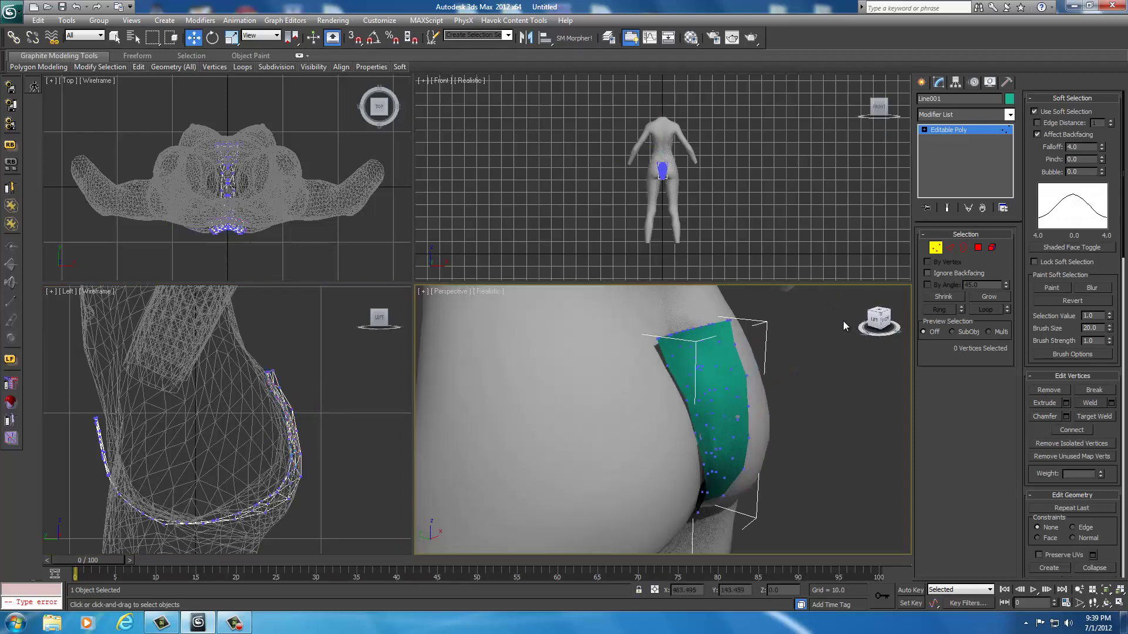
click(298, 415)
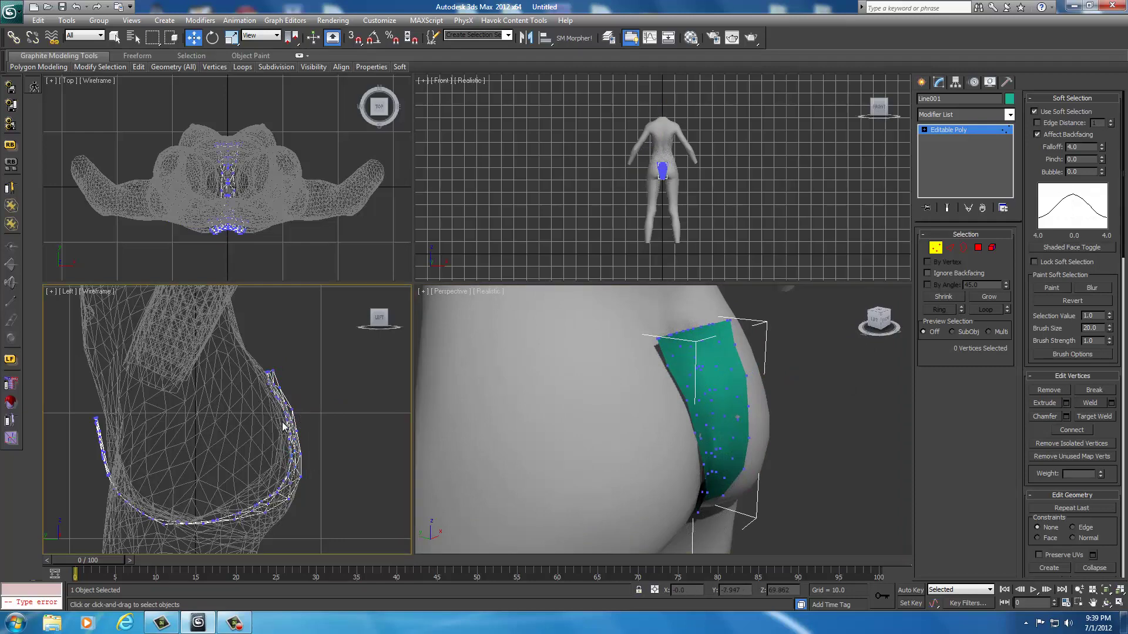
drag(284, 422, 314, 413)
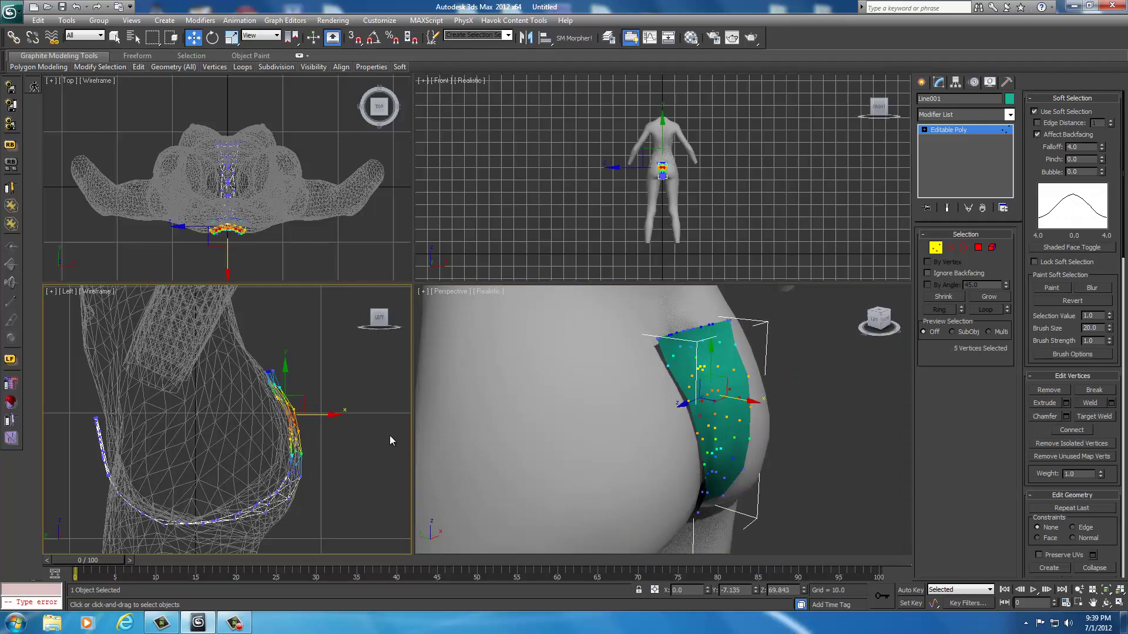
click(361, 434)
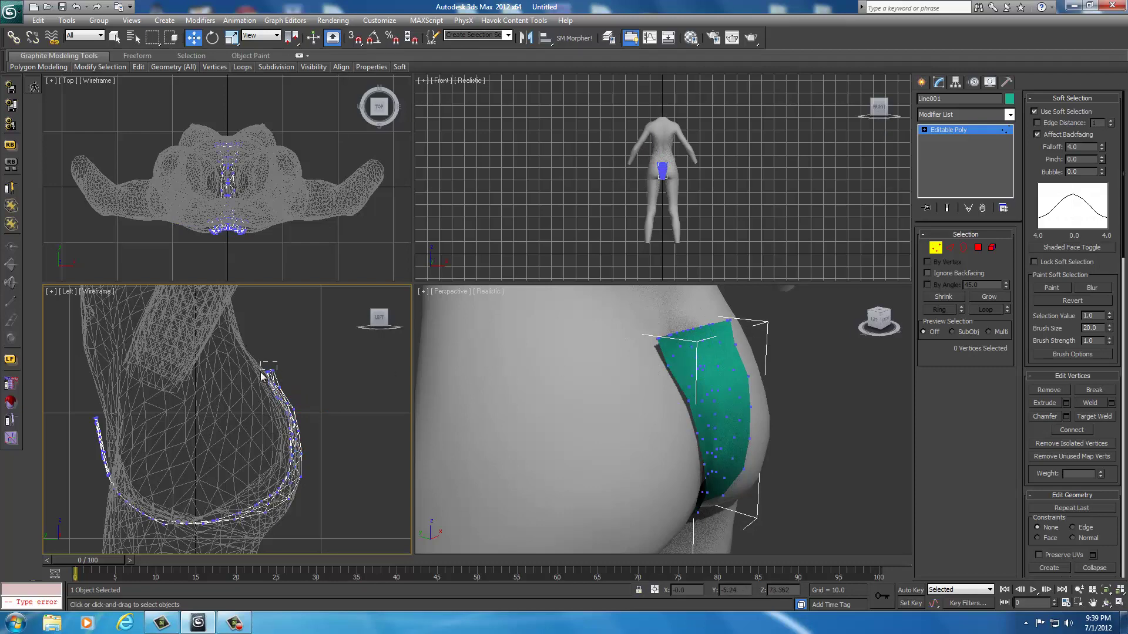
Nudge the rear top-edge vertices inward, and shift the row below outward about 0.1 along X with a soft selection falloff of 1.0
drag(261, 377, 302, 387)
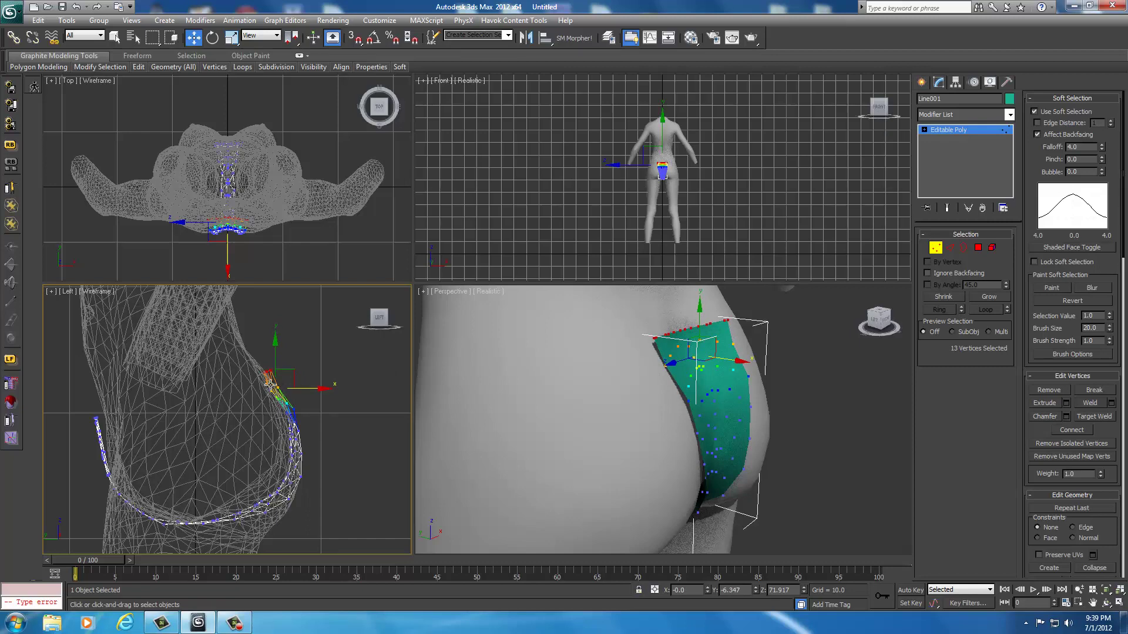
click(315, 379)
drag(286, 380, 270, 390)
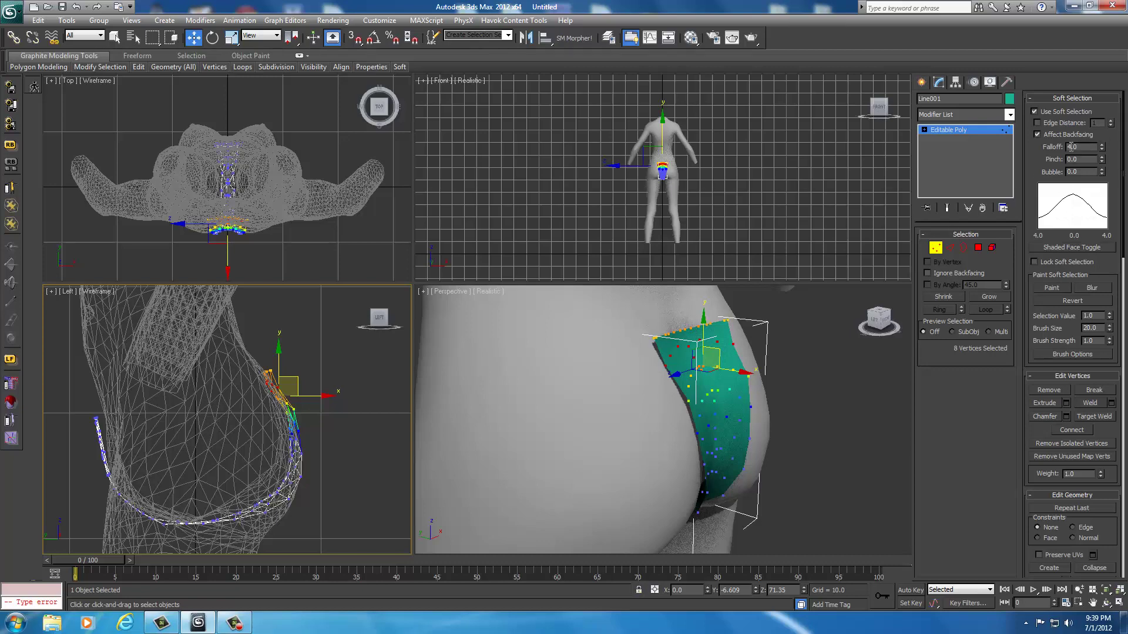
key(Return)
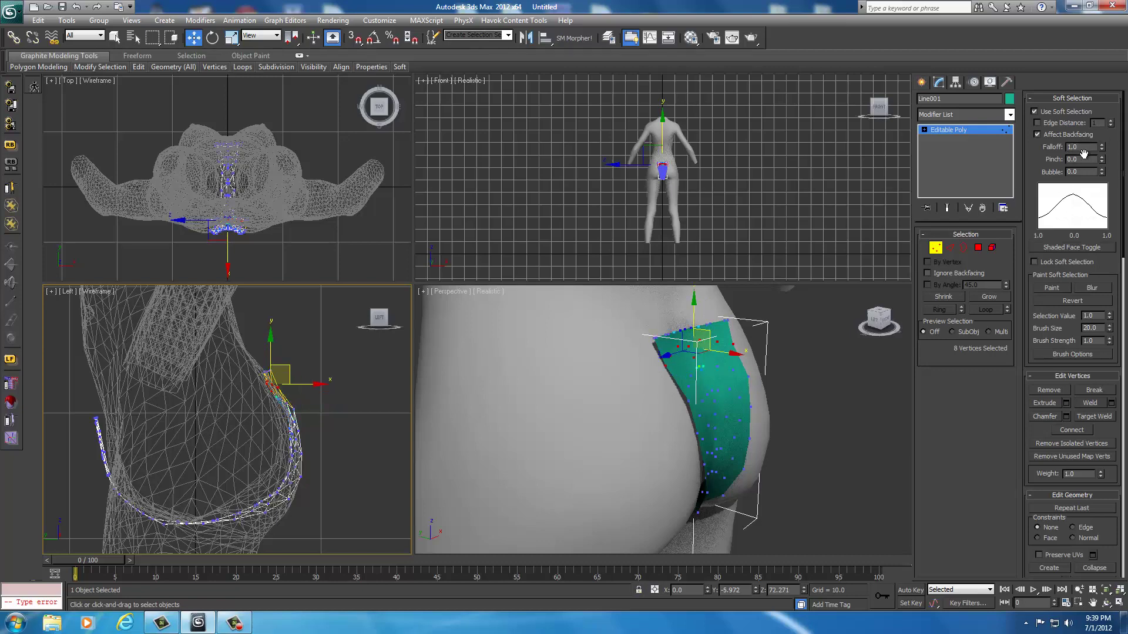
drag(311, 385, 313, 386)
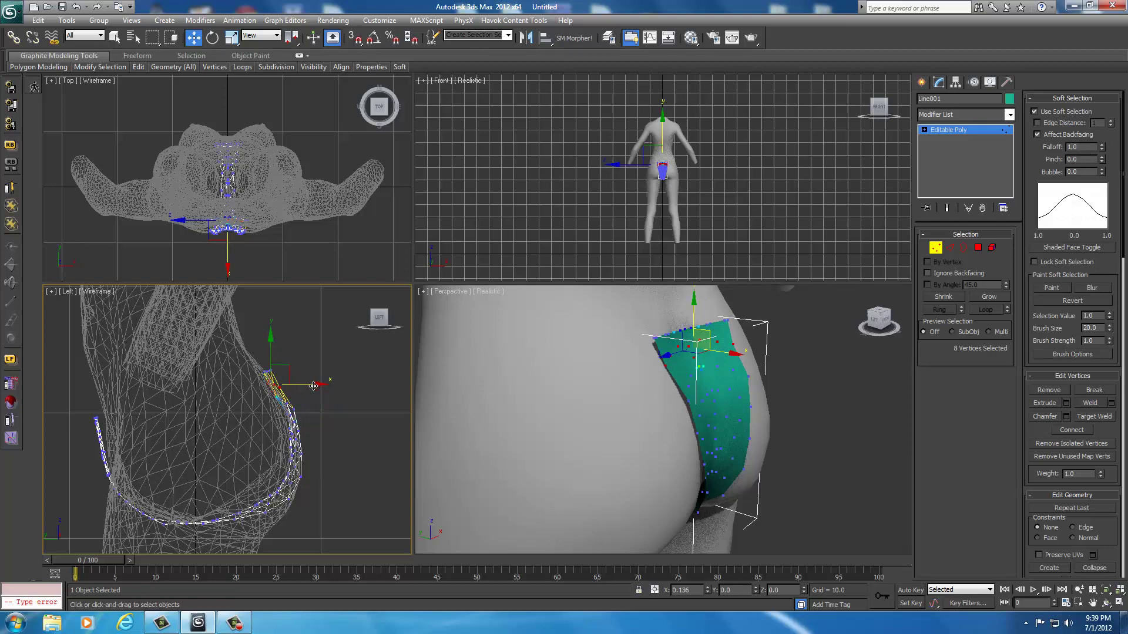
click(337, 435)
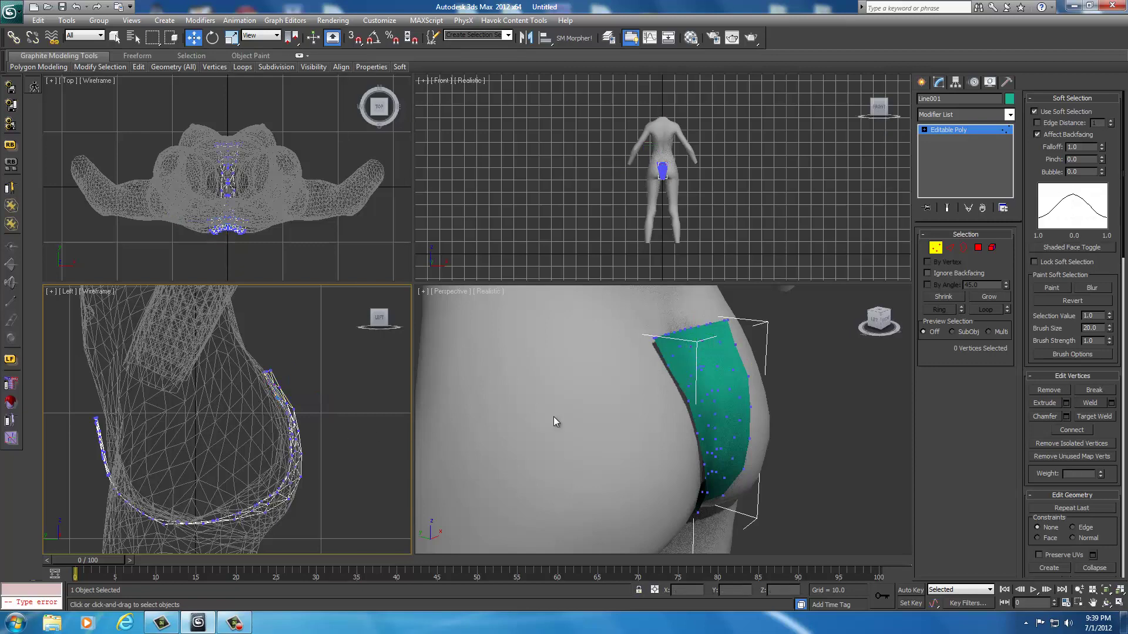
Select the front top-edge vertices, set the soft selection falloff to 3.0 and move them inward toward the belly
drag(879, 320, 433, 314)
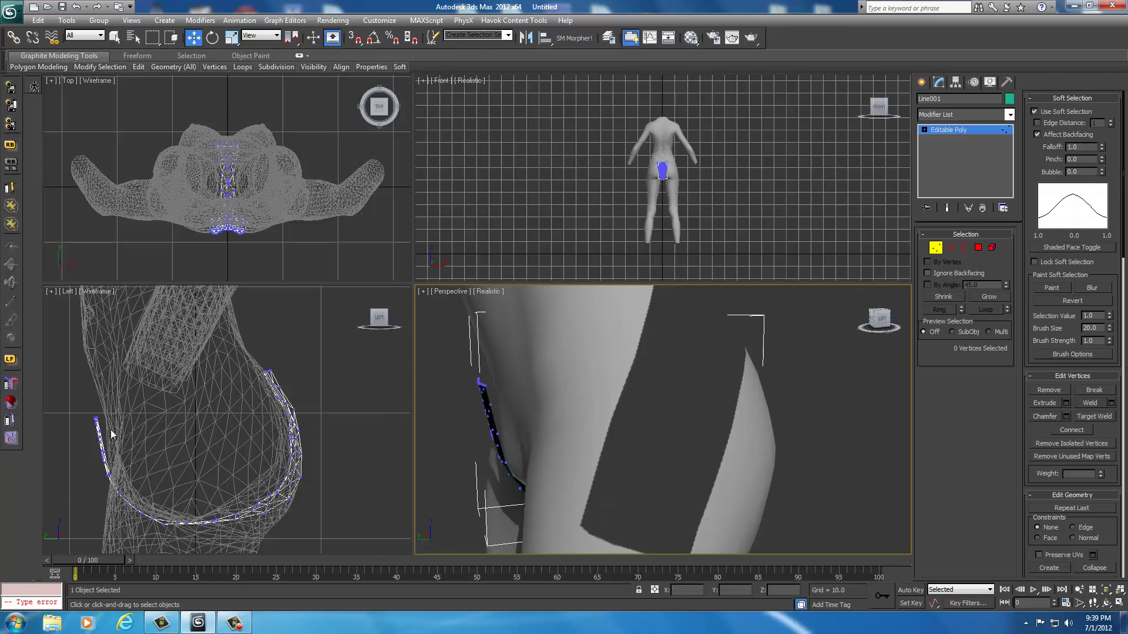
click(72, 413)
drag(83, 405, 109, 430)
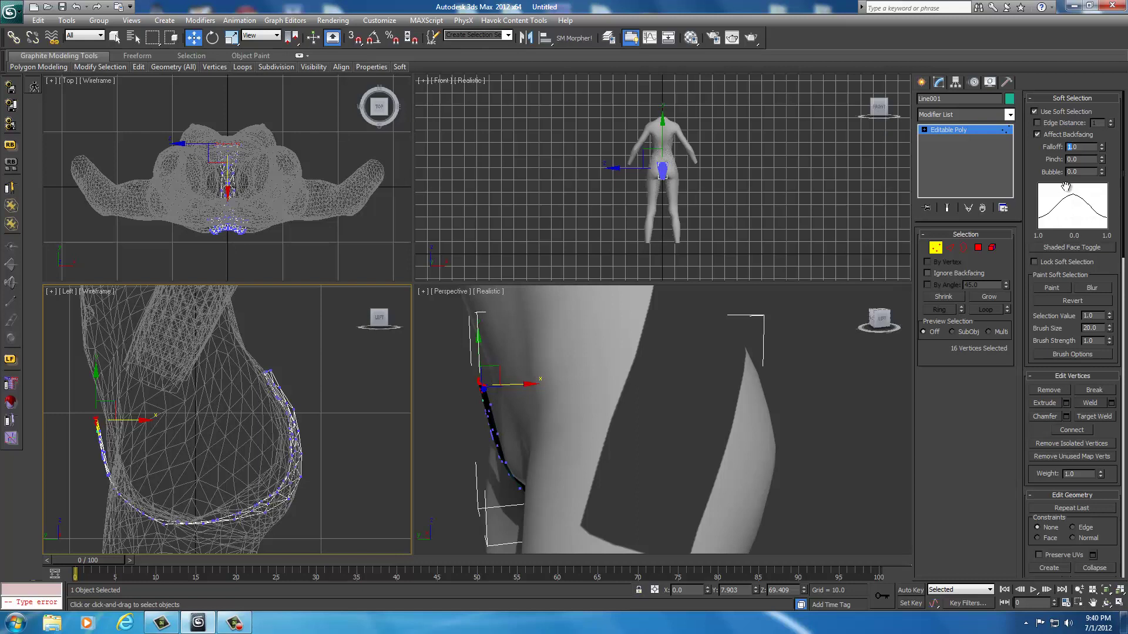
key(Return)
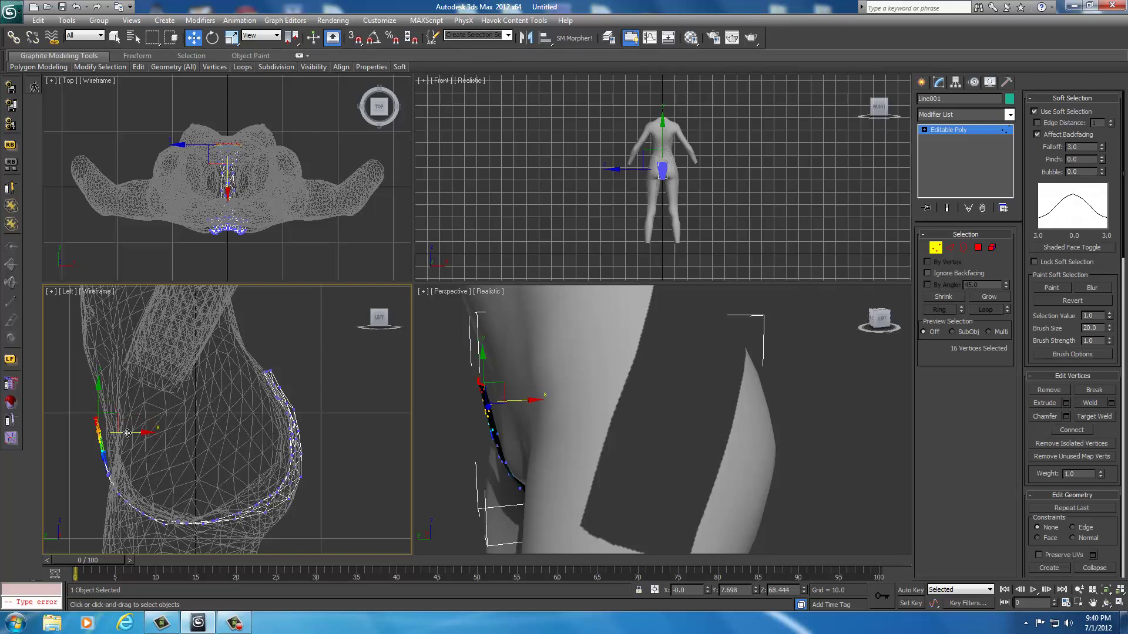
drag(127, 433, 133, 436)
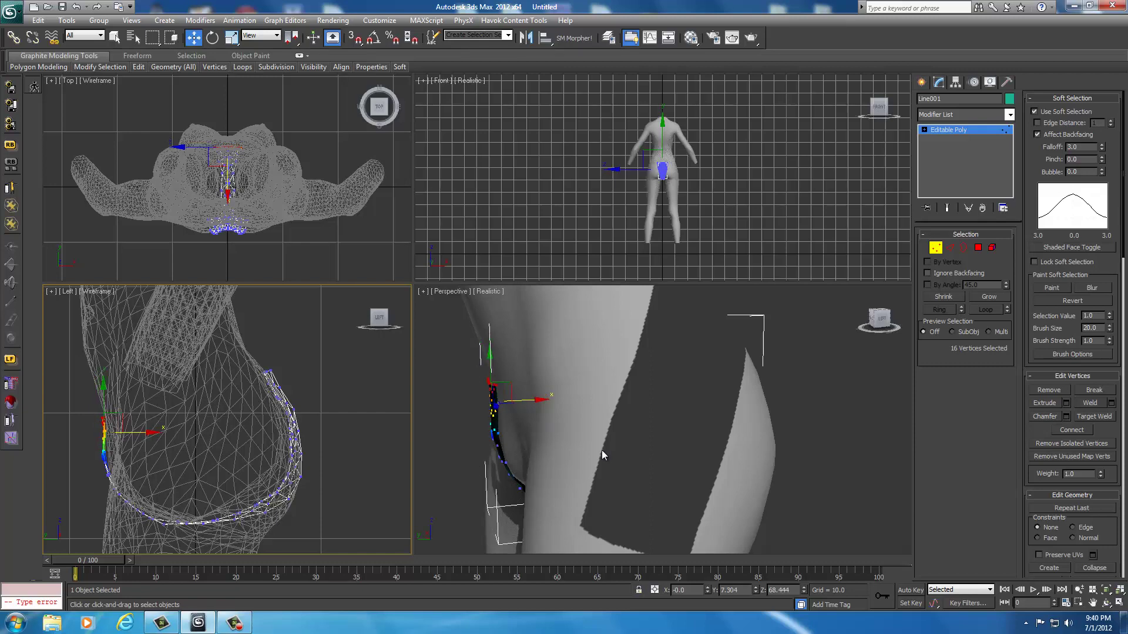
Move the front vertices just below the top edge inward so the panel follows the body
click(787, 446)
drag(885, 314, 487, 320)
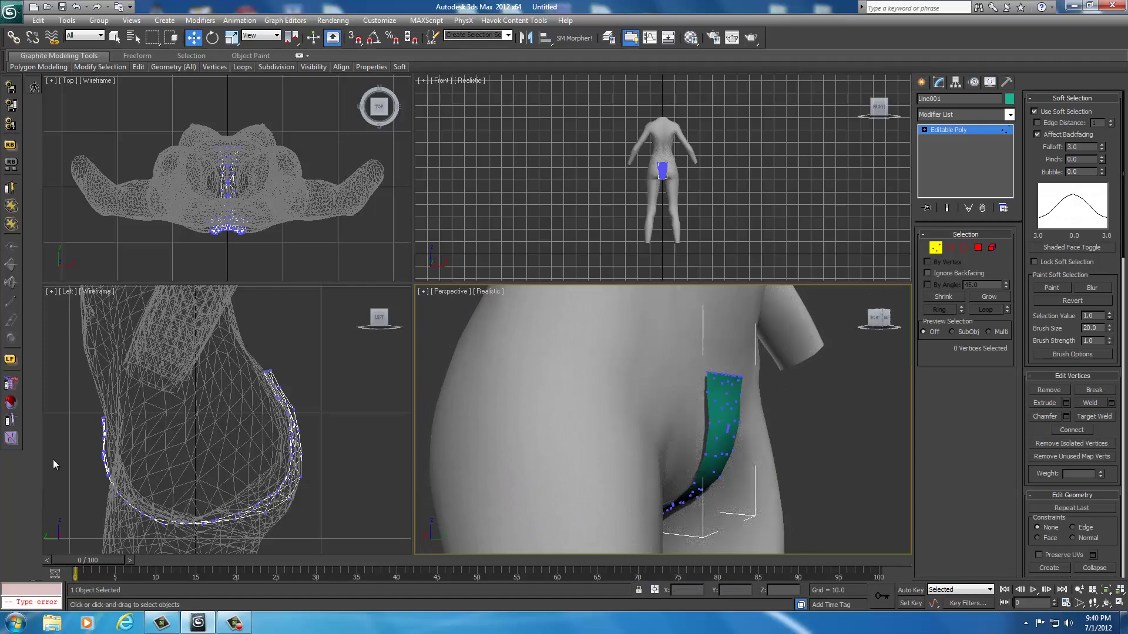
click(97, 454)
drag(91, 443, 139, 440)
click(834, 381)
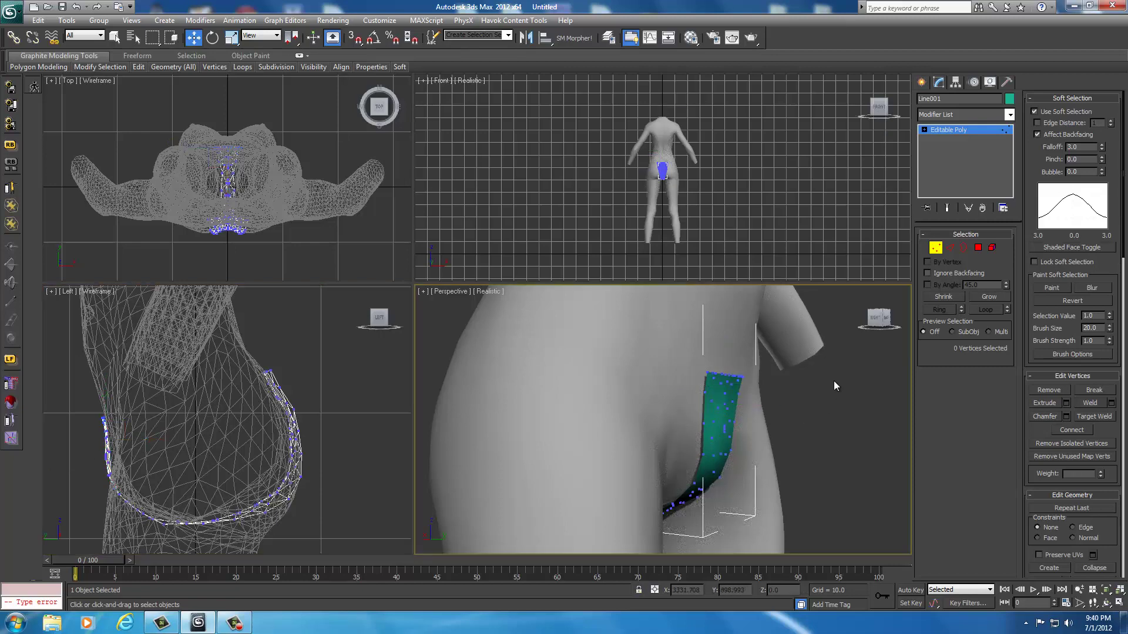
Select the bottom vertices of the crotch section and move them slightly upward toward the body with soft selection
click(886, 317)
alt+middle_drag(802, 321, 848, 318)
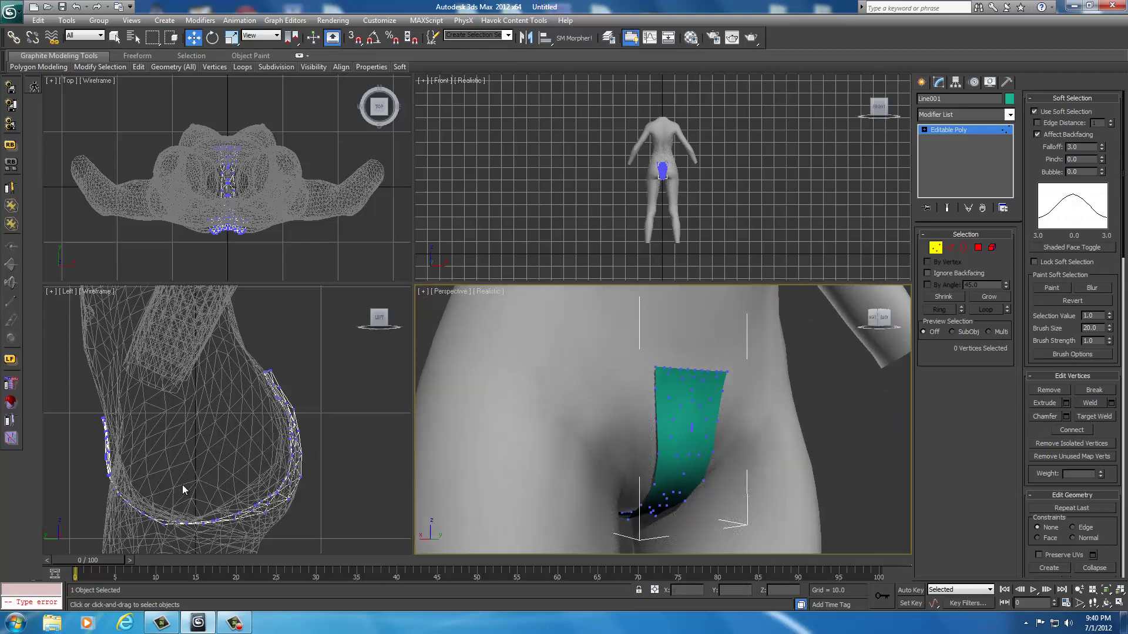
middle_drag(172, 492, 178, 392)
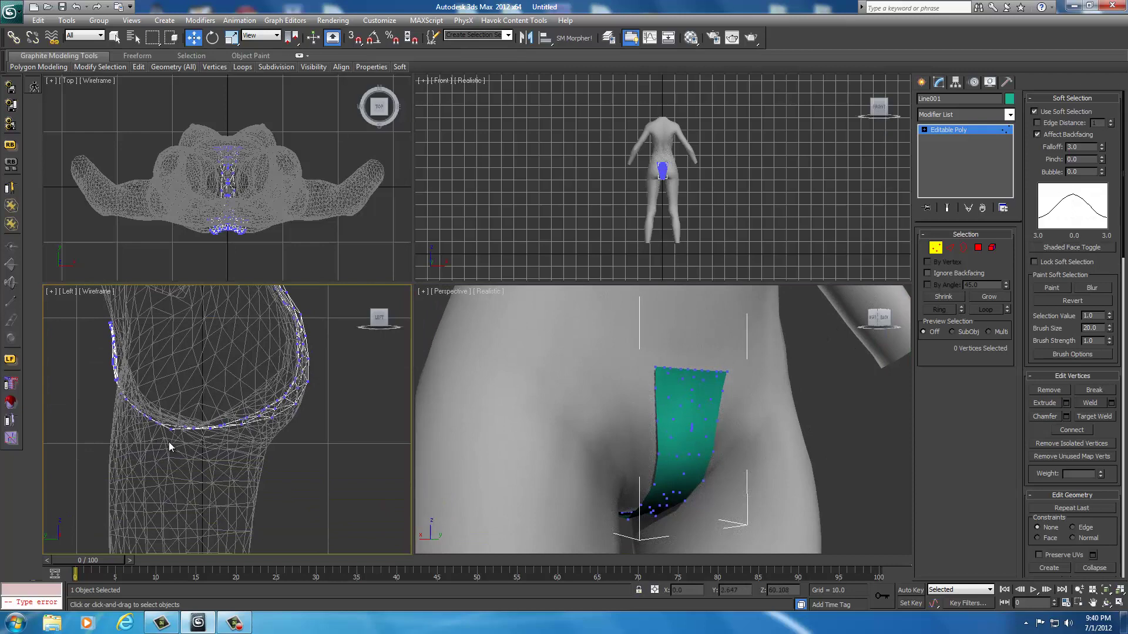
scroll(169, 447, up, 5)
drag(266, 449, 290, 438)
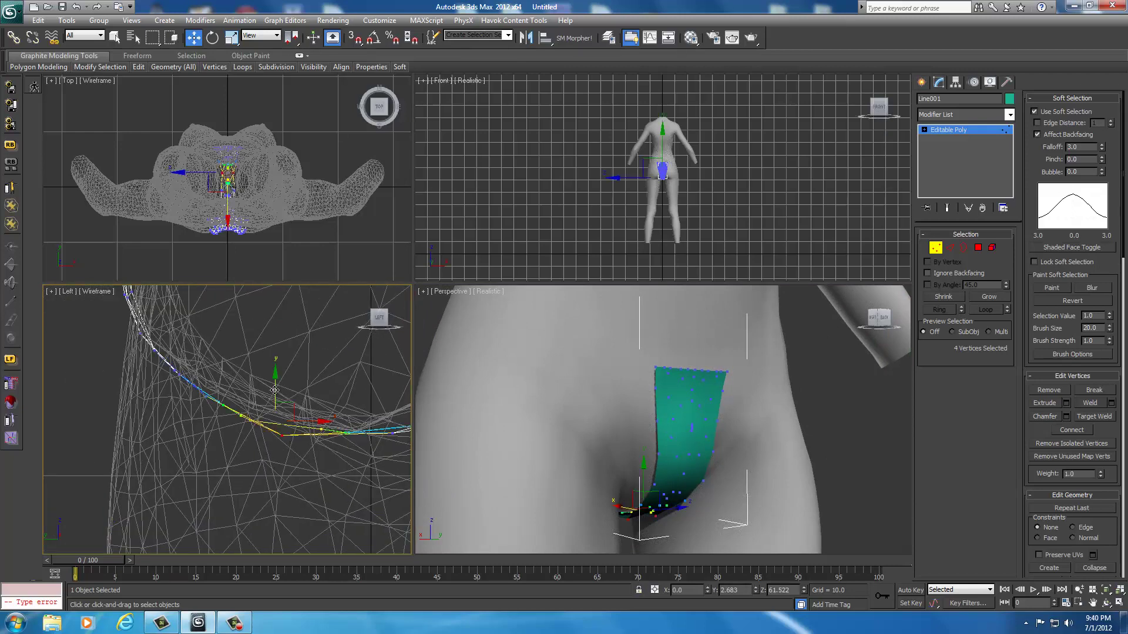
drag(275, 389, 269, 385)
click(879, 448)
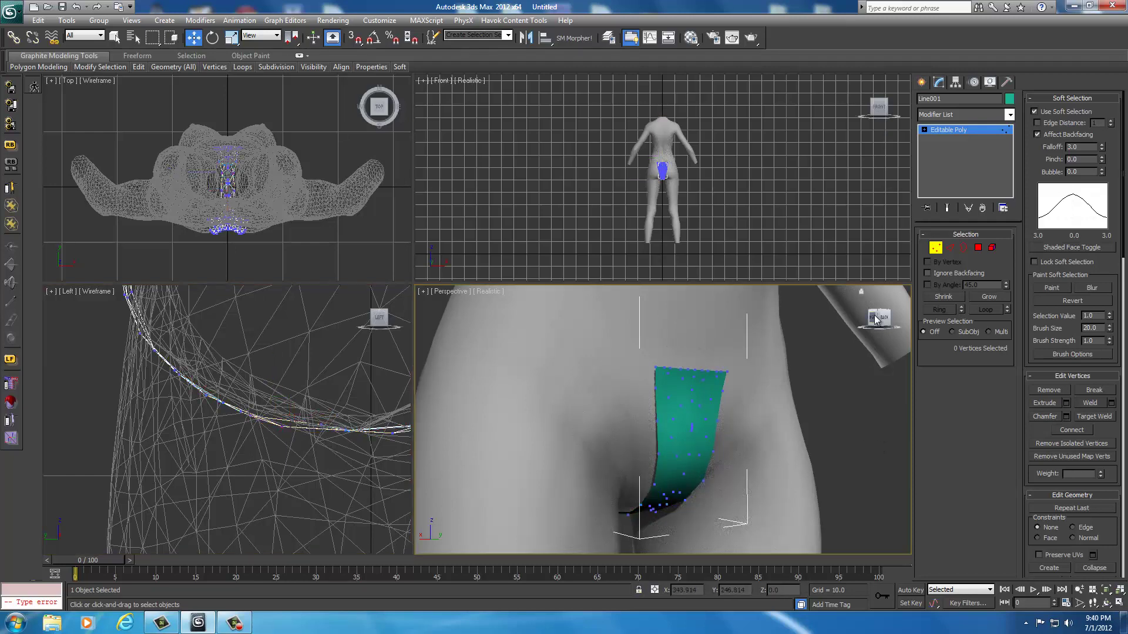
Examine the underside, side and rear of the garment piece for its fit against the body
alt+middle_drag(879, 448, 802, 360)
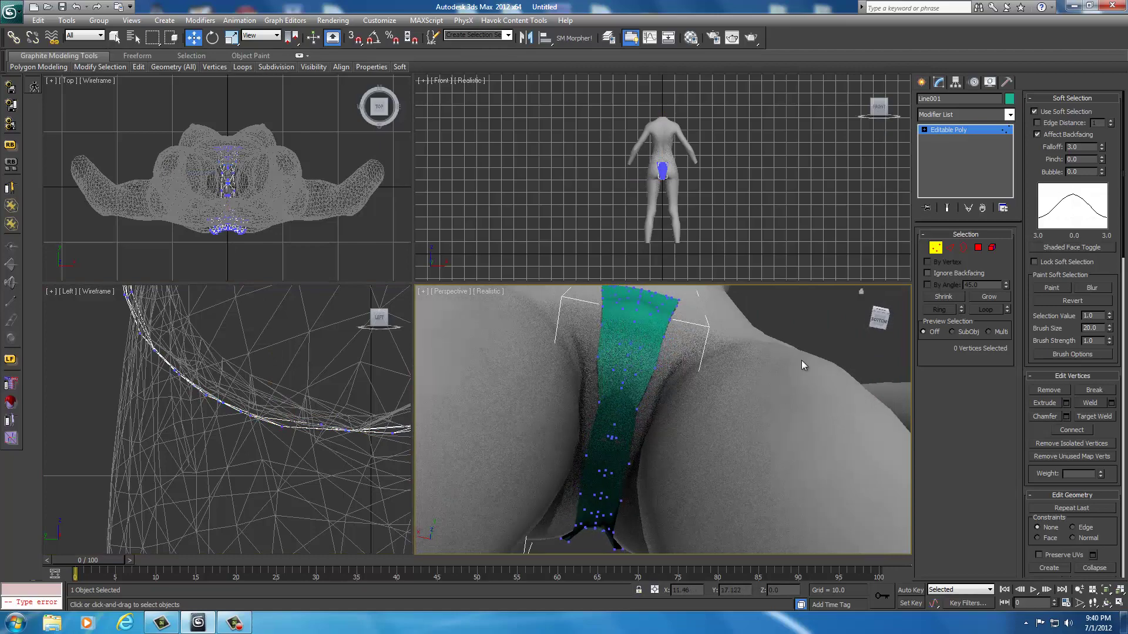
scroll(646, 449, up, 10)
scroll(623, 457, down, 6)
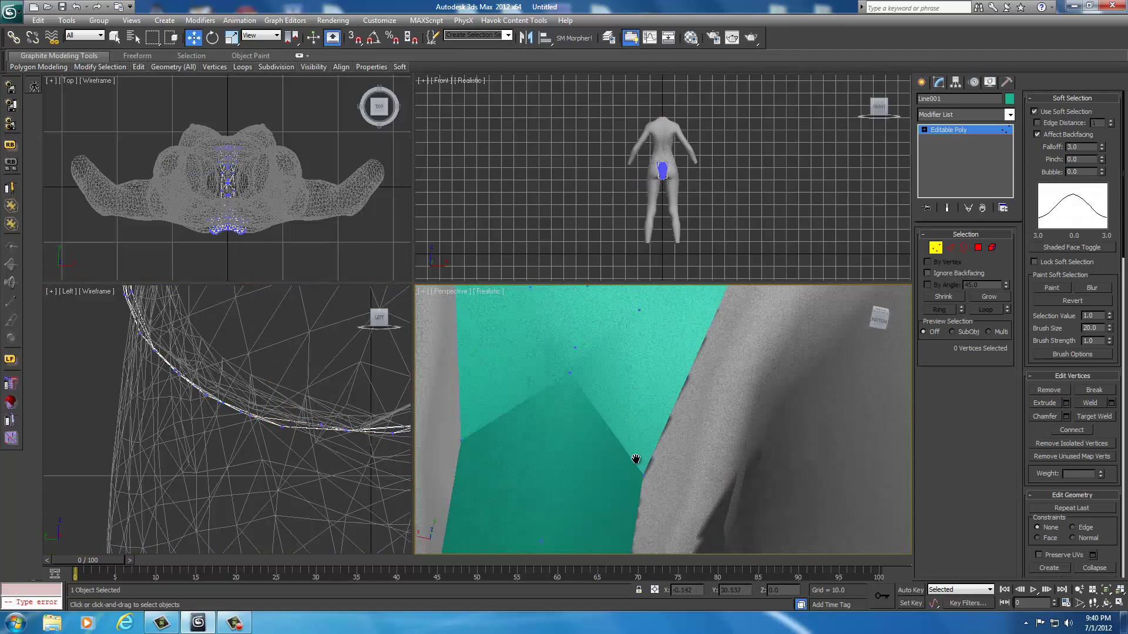
drag(873, 323, 741, 338)
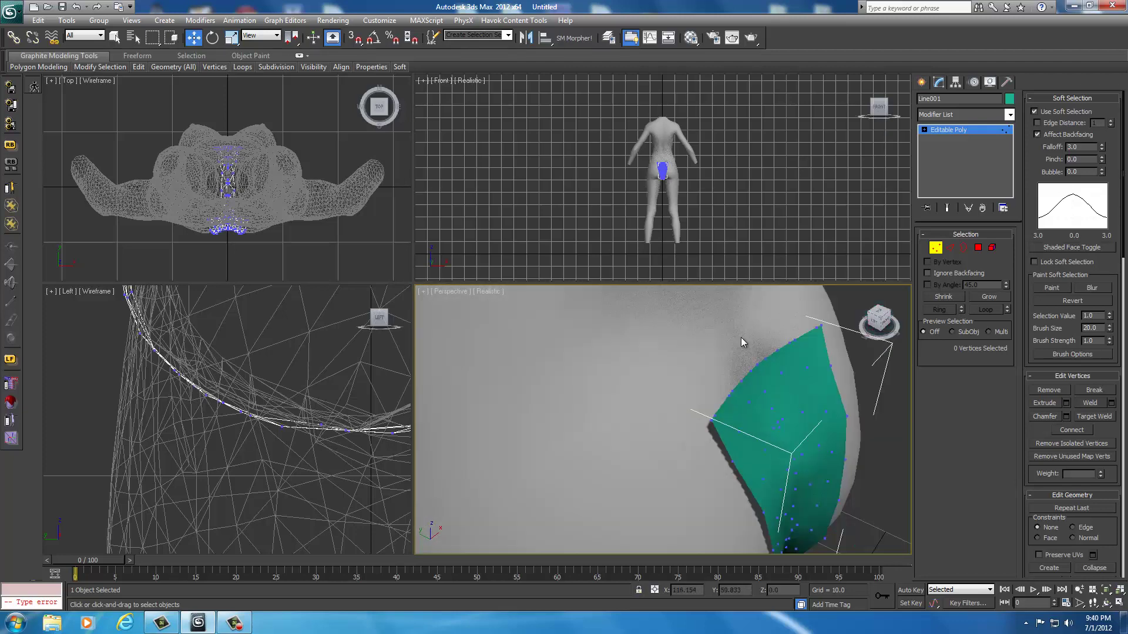
click(874, 325)
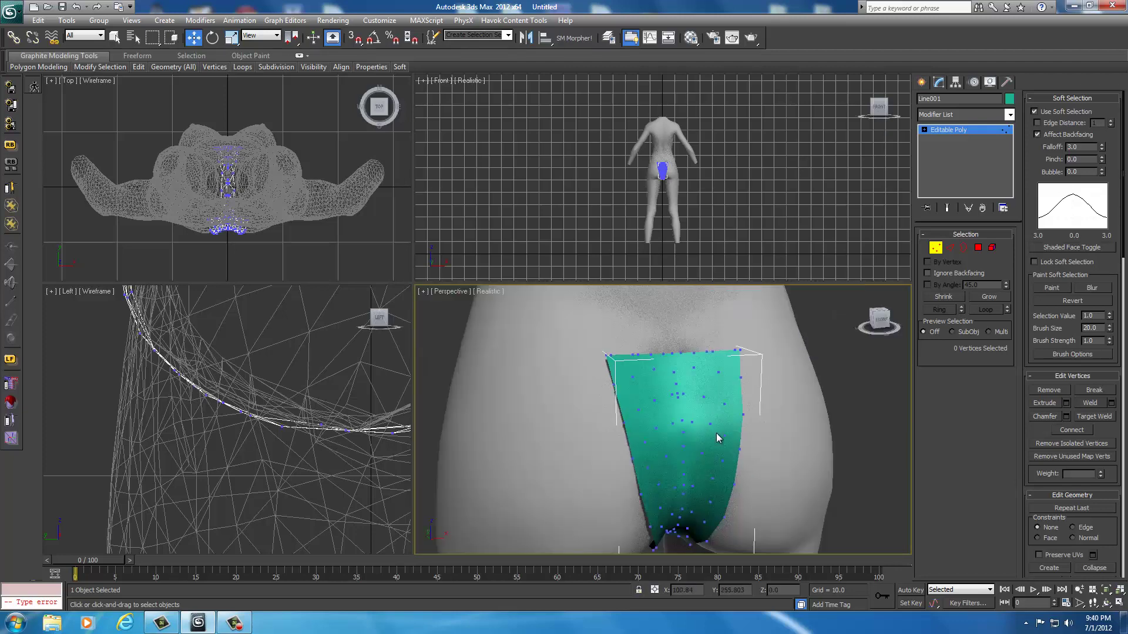
drag(876, 326, 876, 322)
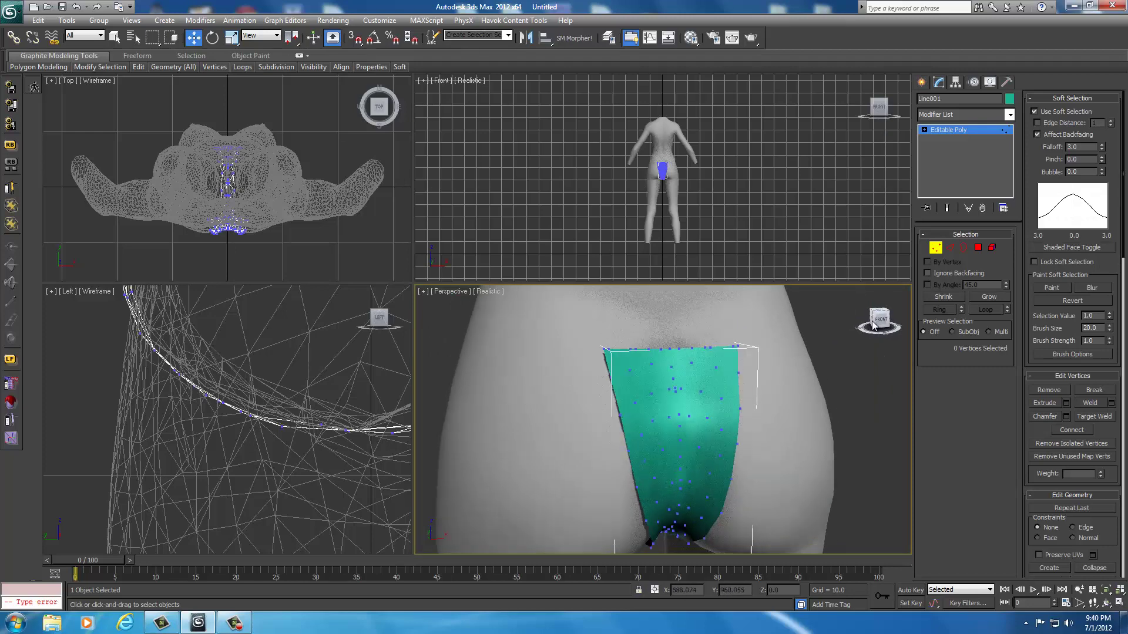
scroll(794, 383, down, 3)
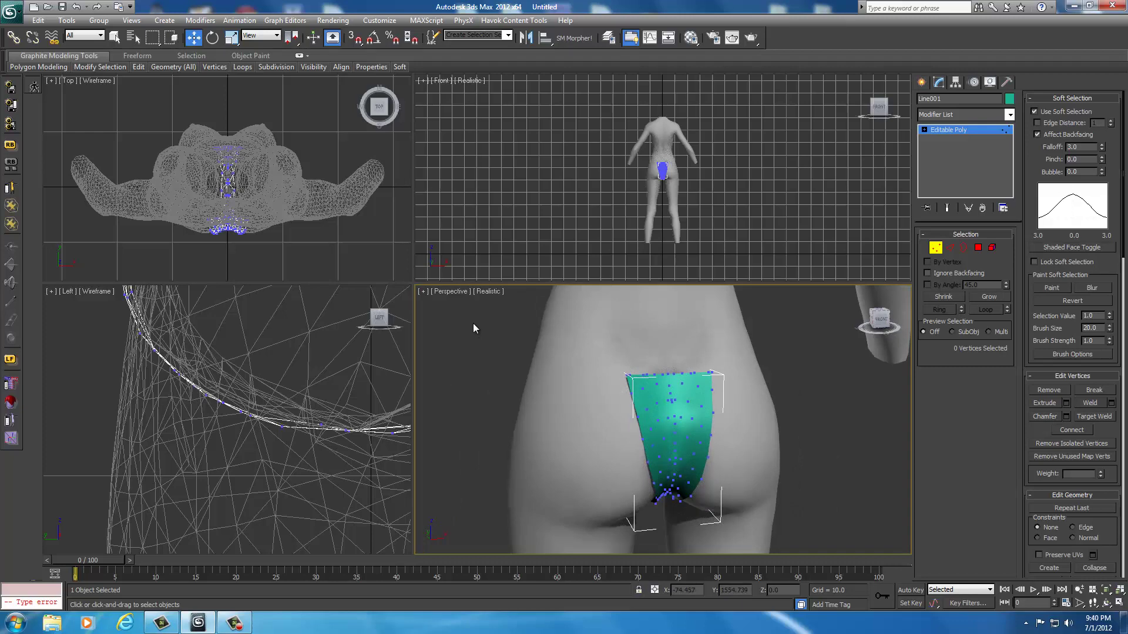
Select all vertices of the garment piece, turn off soft selection and weld the overlapping vertices
drag(610, 403, 861, 547)
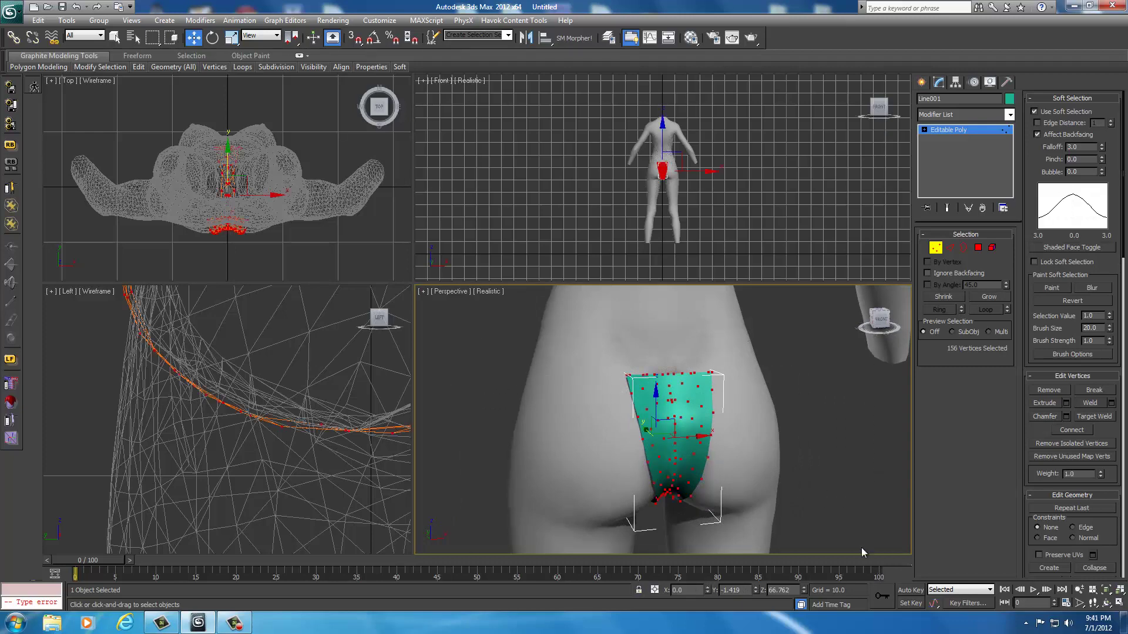
alt+middle_drag(841, 379, 706, 538)
alt+middle_drag(756, 537, 706, 320)
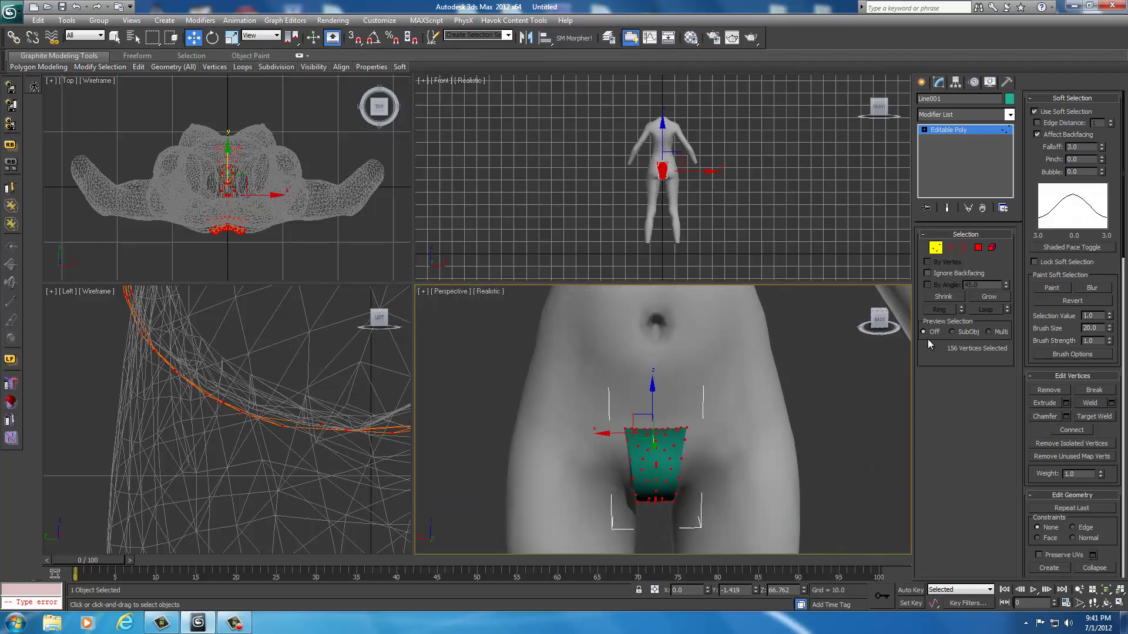
click(1034, 112)
click(1054, 99)
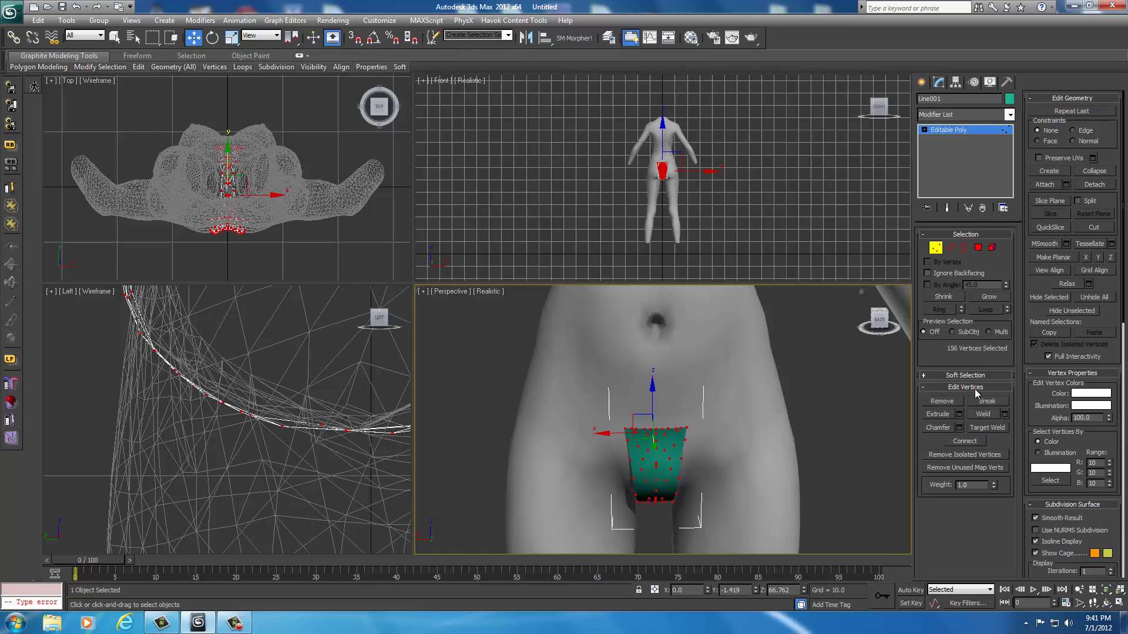
click(979, 417)
click(980, 415)
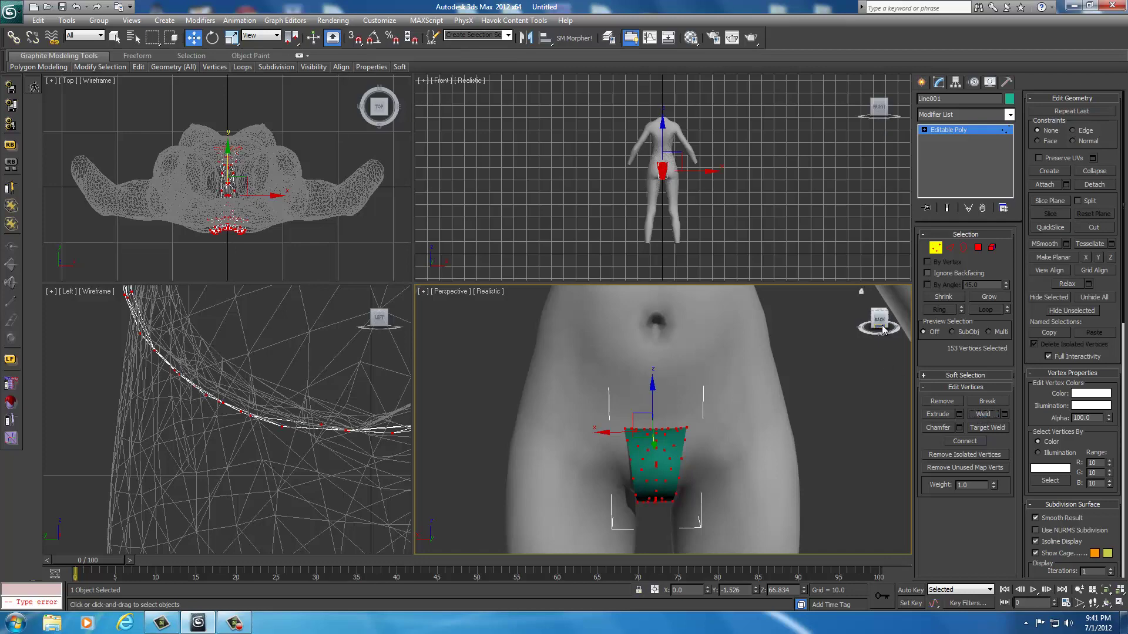
Apply a Smooth modifier to the garment piece and assign it smoothing group 2
drag(878, 319, 539, 324)
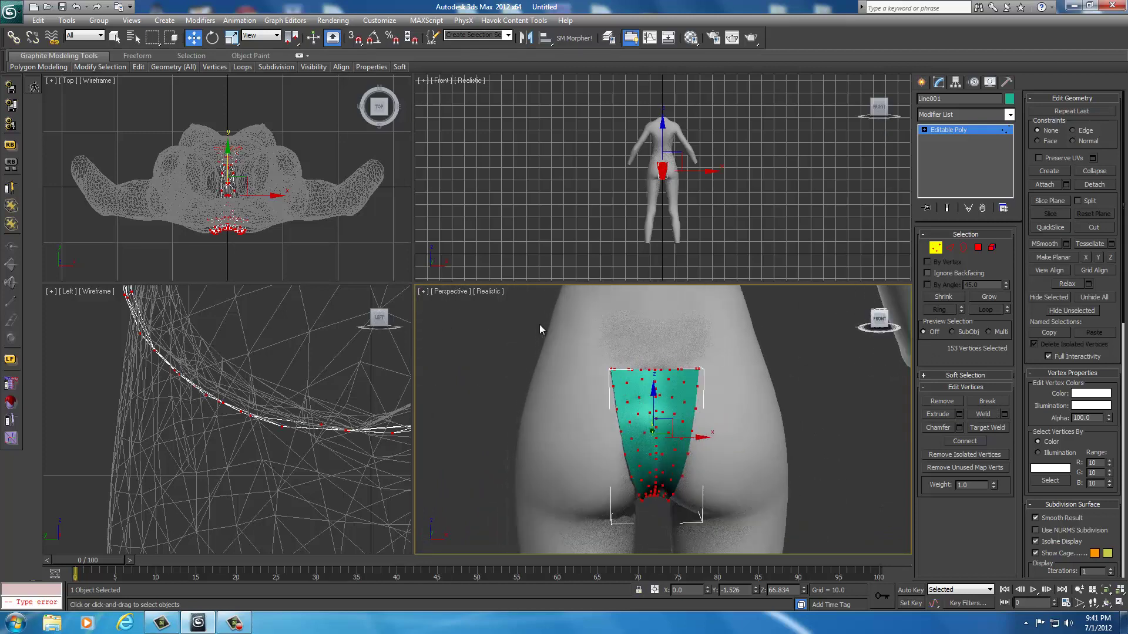
click(1010, 115)
scroll(977, 456, down, 16)
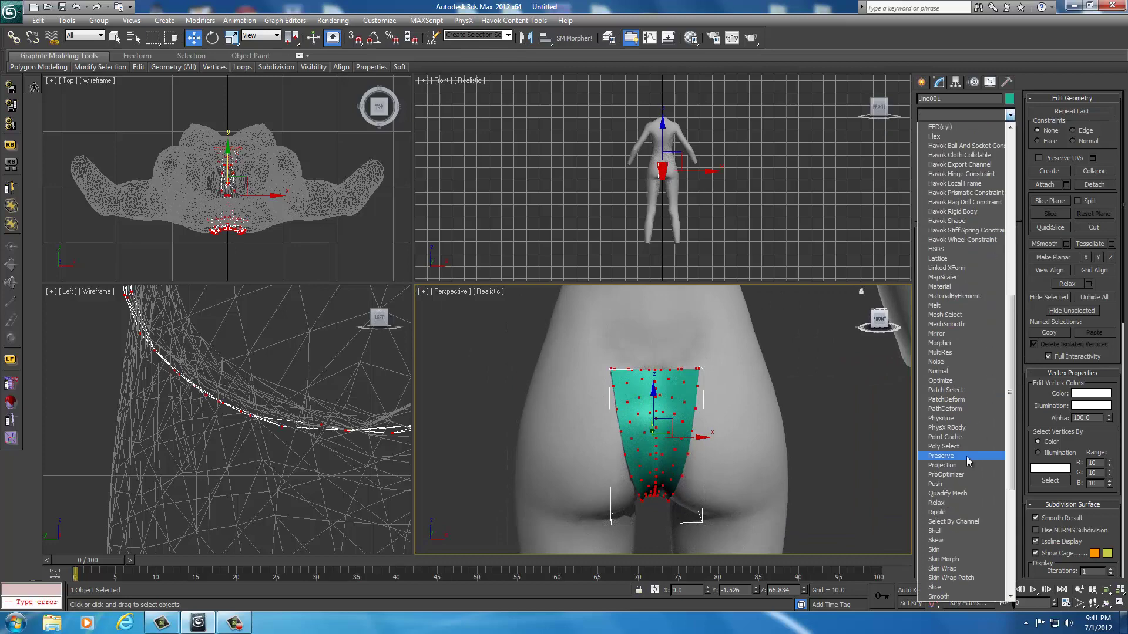
scroll(962, 466, down, 2)
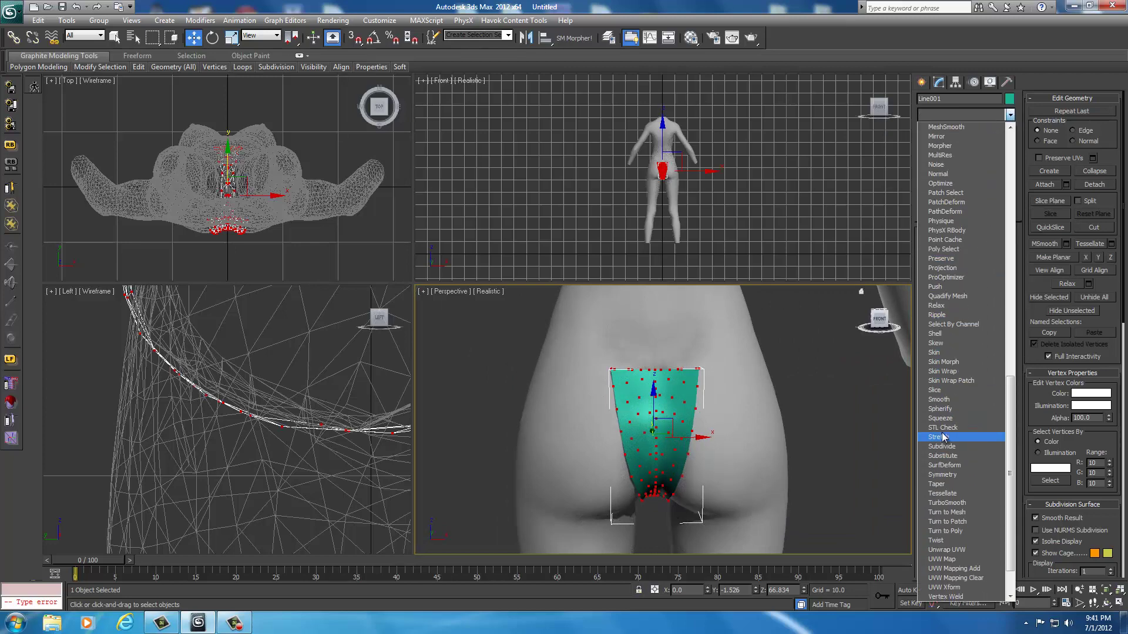
click(939, 400)
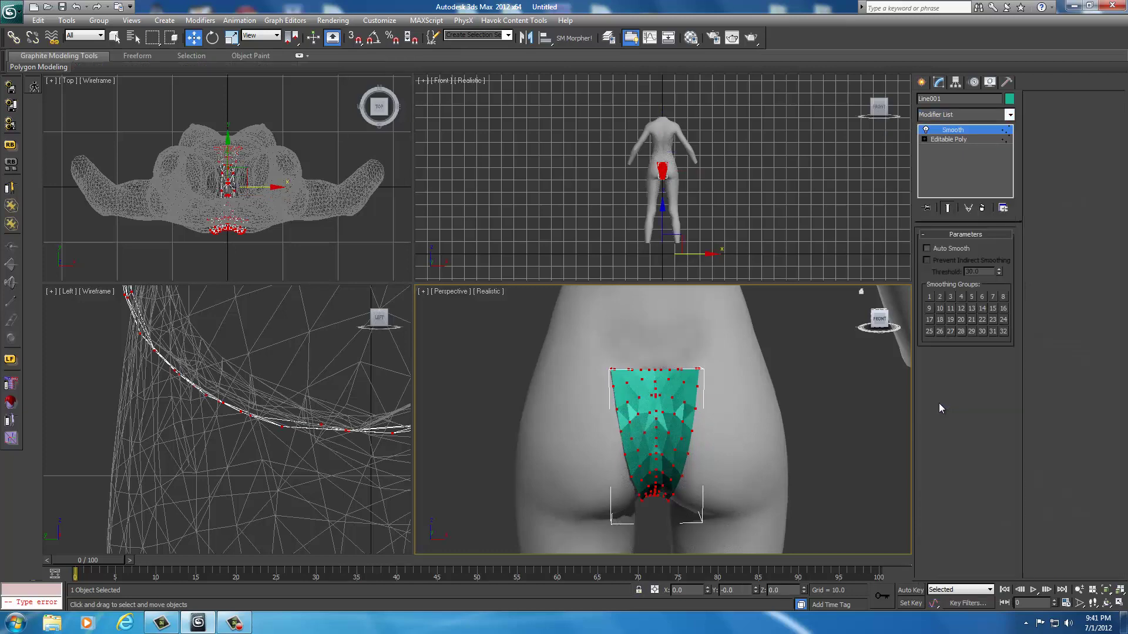
click(940, 298)
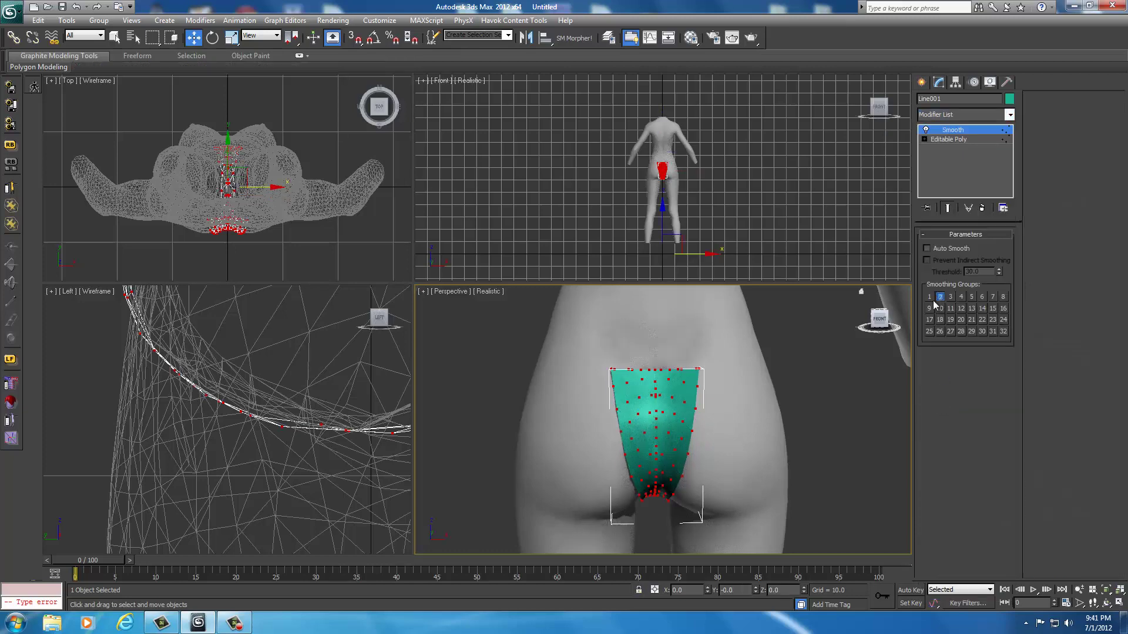
Convert the smoothed garment piece to an Editable Mesh and back to an Editable Poly
right_click(660, 424)
mouse_move(686, 534)
click(787, 533)
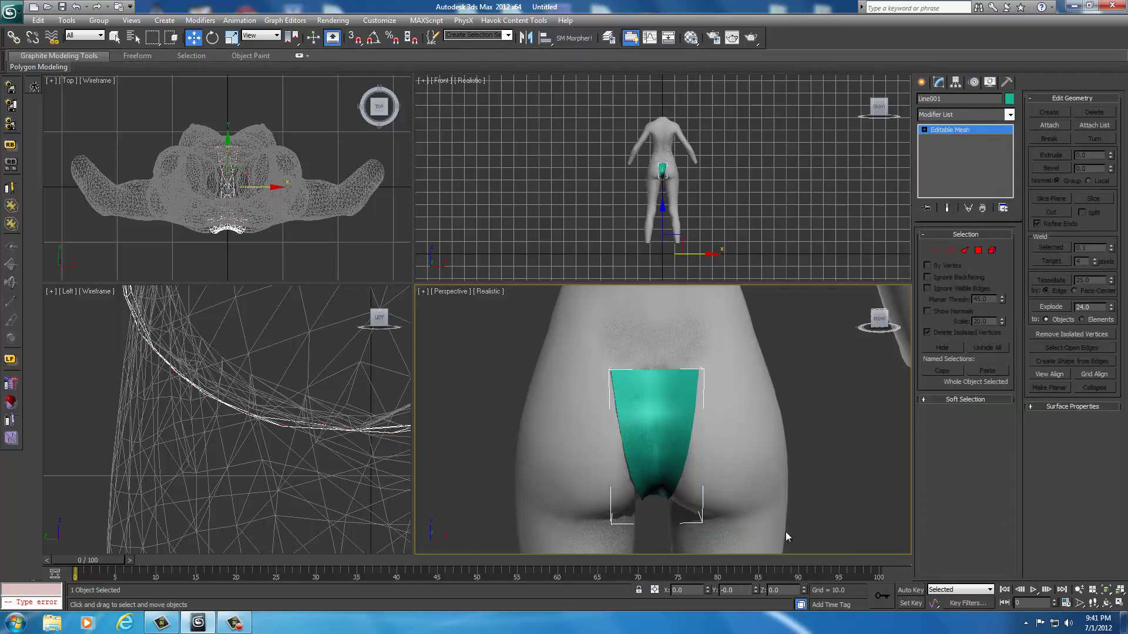
right_click(646, 435)
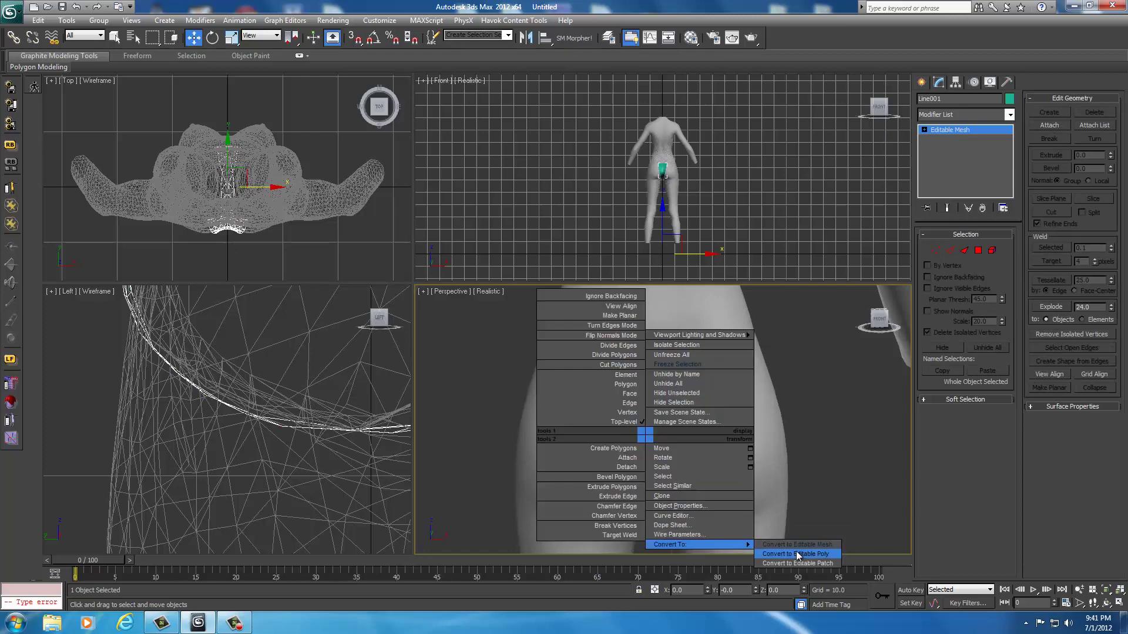
click(798, 554)
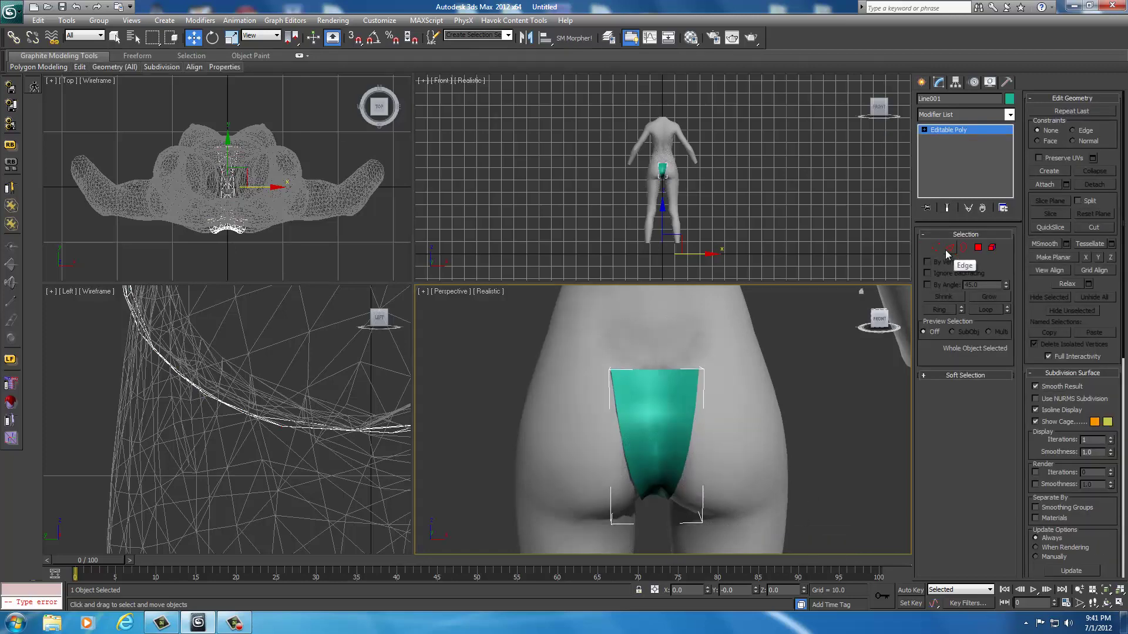
Enter polygon sub-object level and set the perspective view's shading to Hidden Line to show the piece's mesh
click(978, 249)
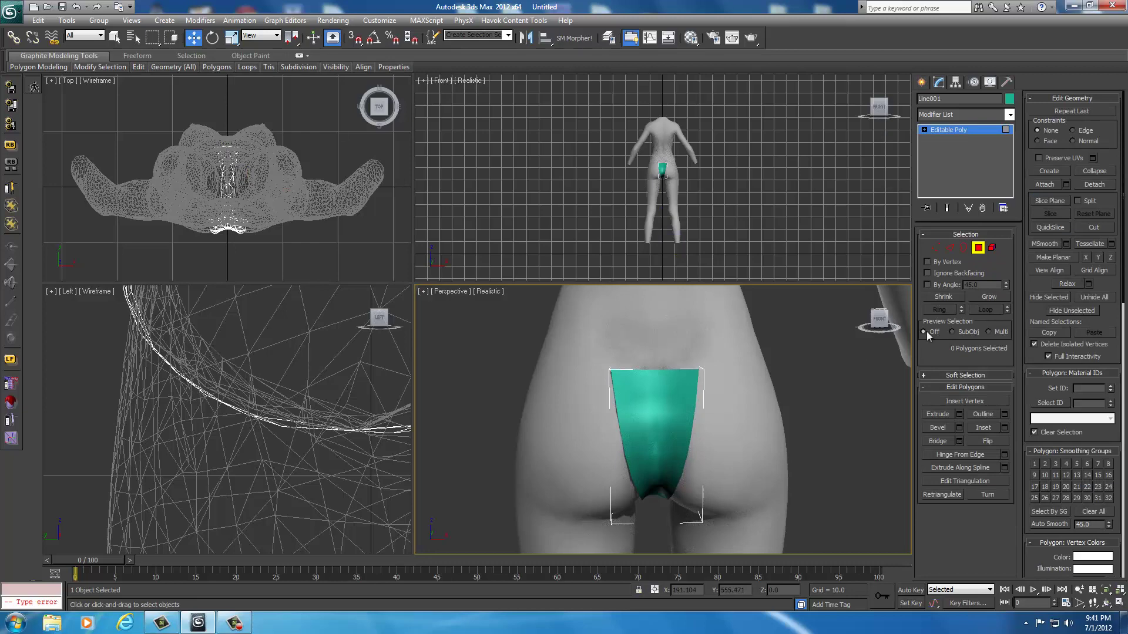
click(488, 292)
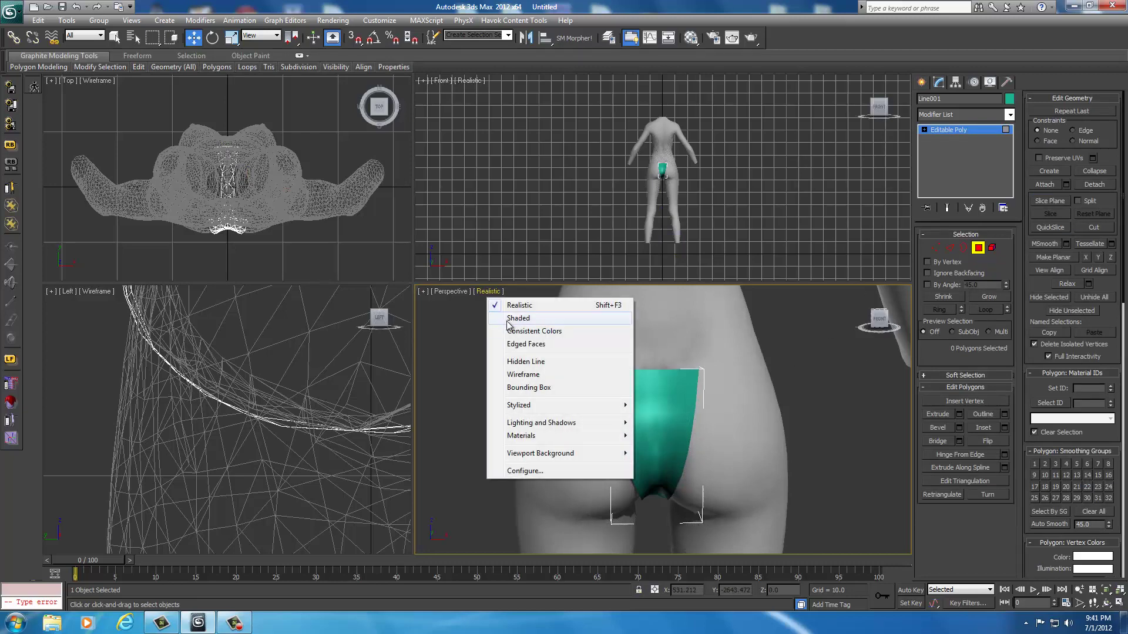
click(517, 376)
scroll(625, 411, up, 5)
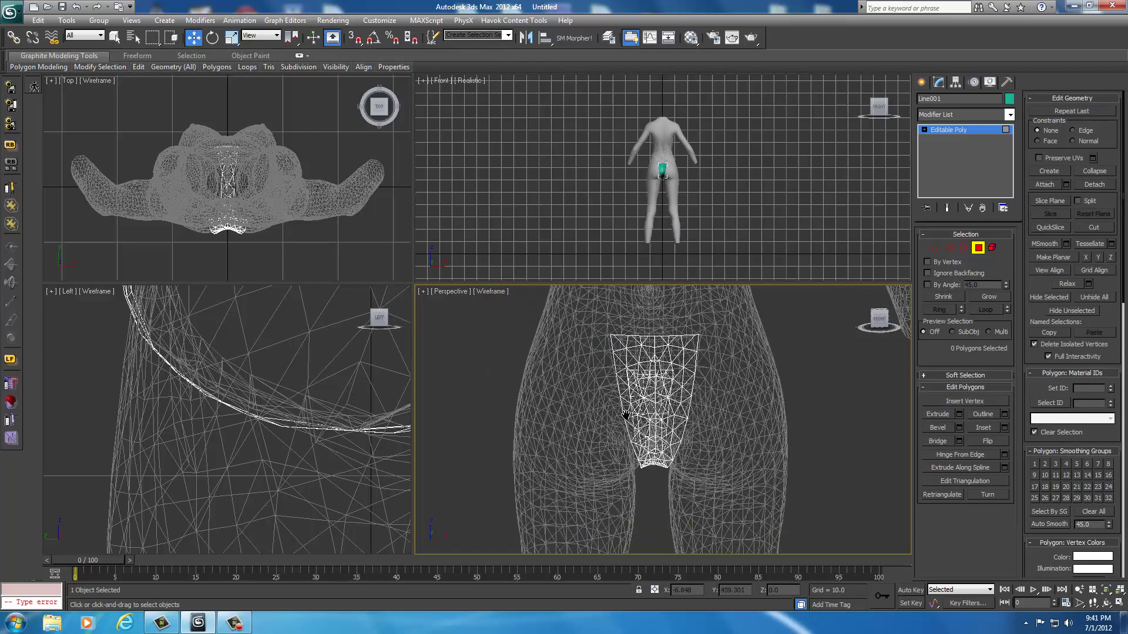
click(488, 292)
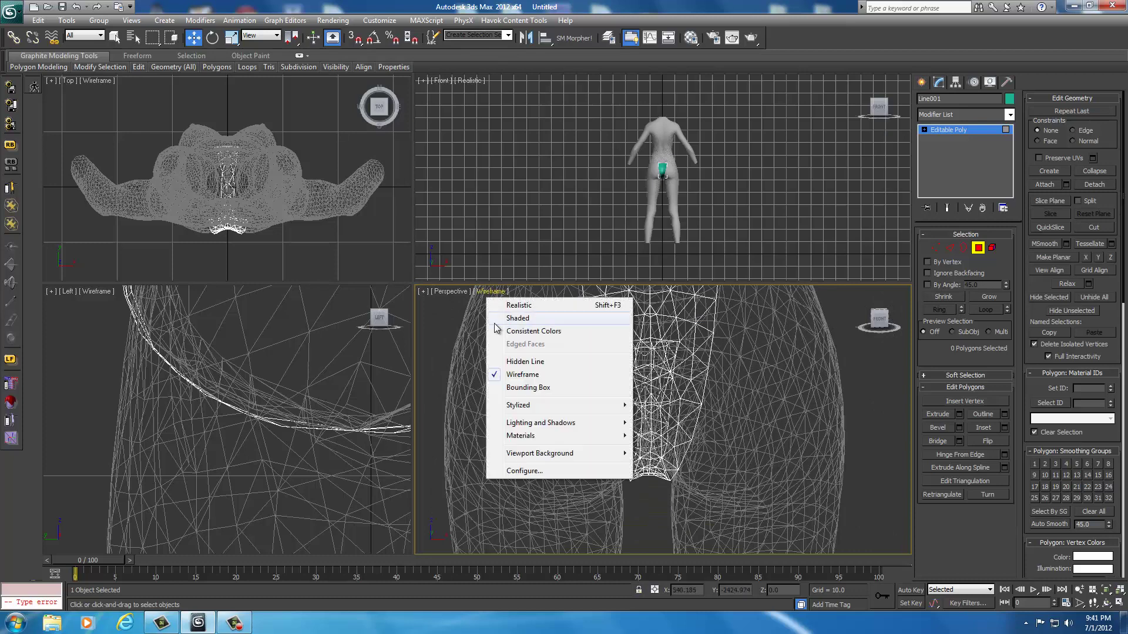
click(508, 361)
middle_drag(617, 386, 613, 425)
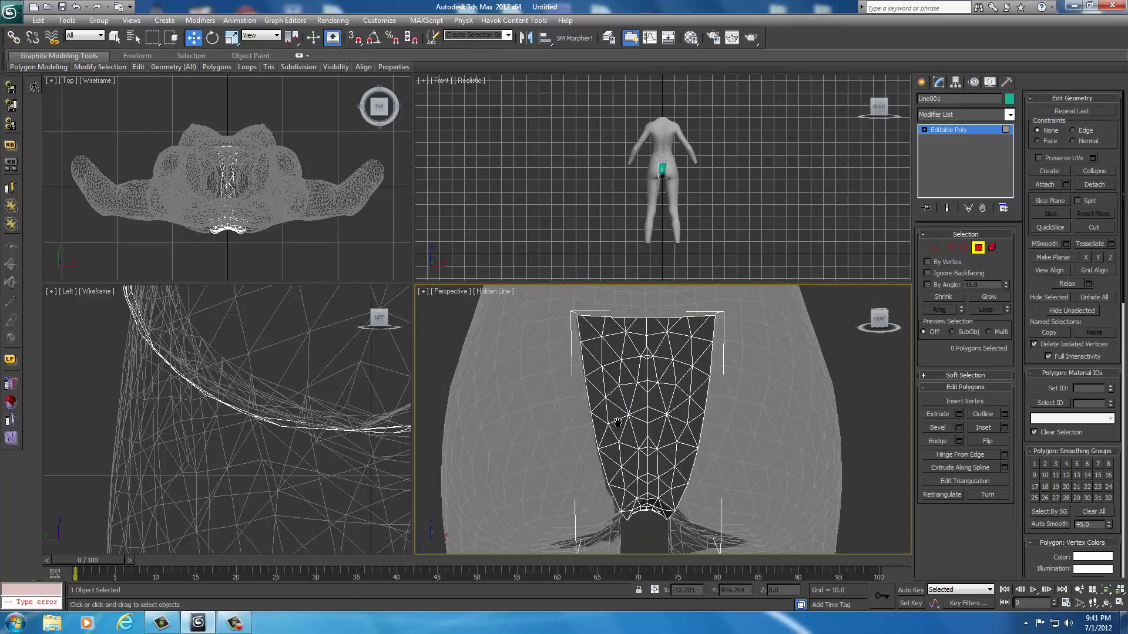
mouse_move(879, 322)
mouse_down()
mouse_move(849, 295)
mouse_move(724, 294)
mouse_move(717, 312)
mouse_move(718, 291)
mouse_move(720, 551)
mouse_move(720, 293)
mouse_move(747, 301)
mouse_move(717, 309)
mouse_up()
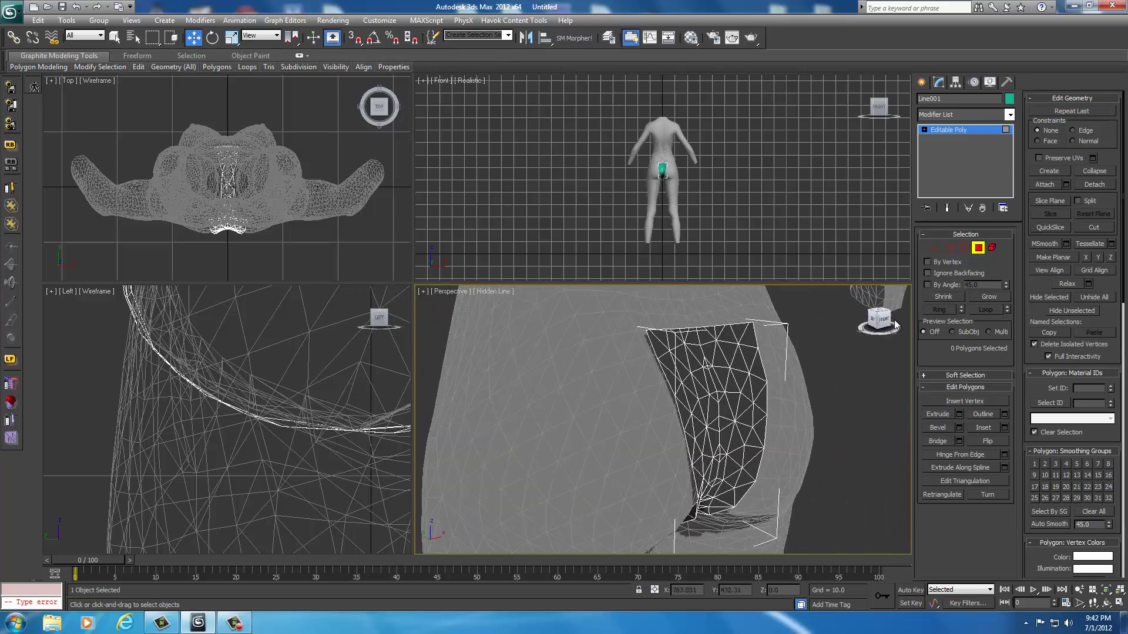